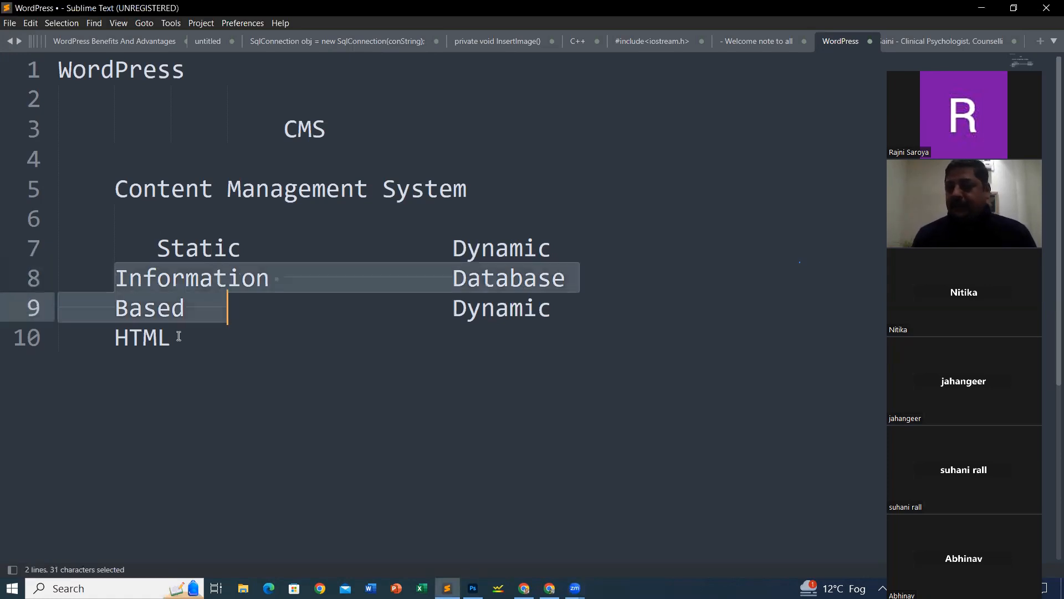
Step: Add an indented 'Web Server' heading two lines below HTML, with an outdented blank line beneath it
left_click(491, 250)
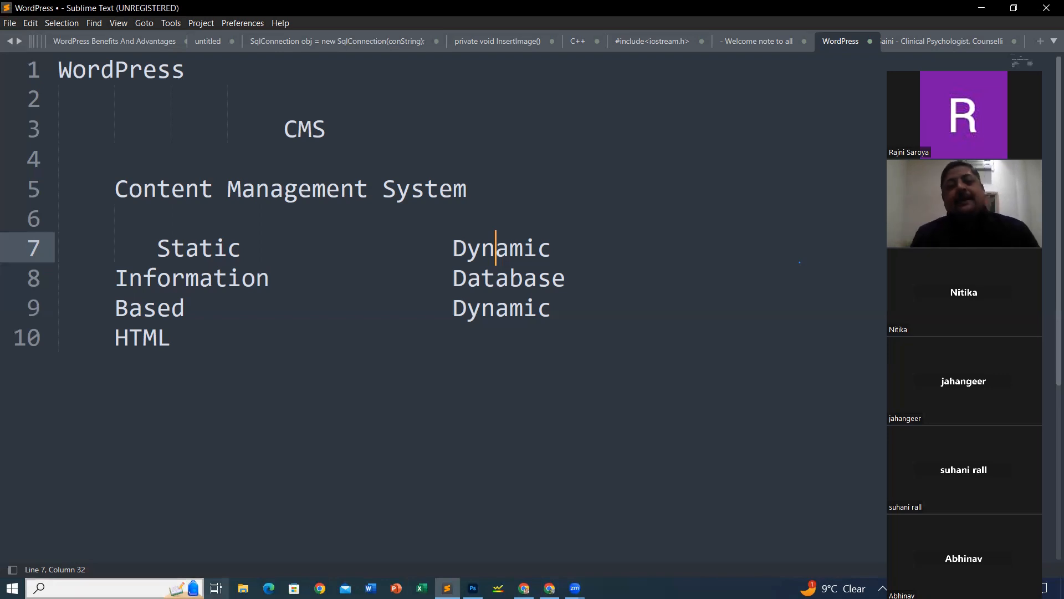
left_click(492, 354)
key("Return")
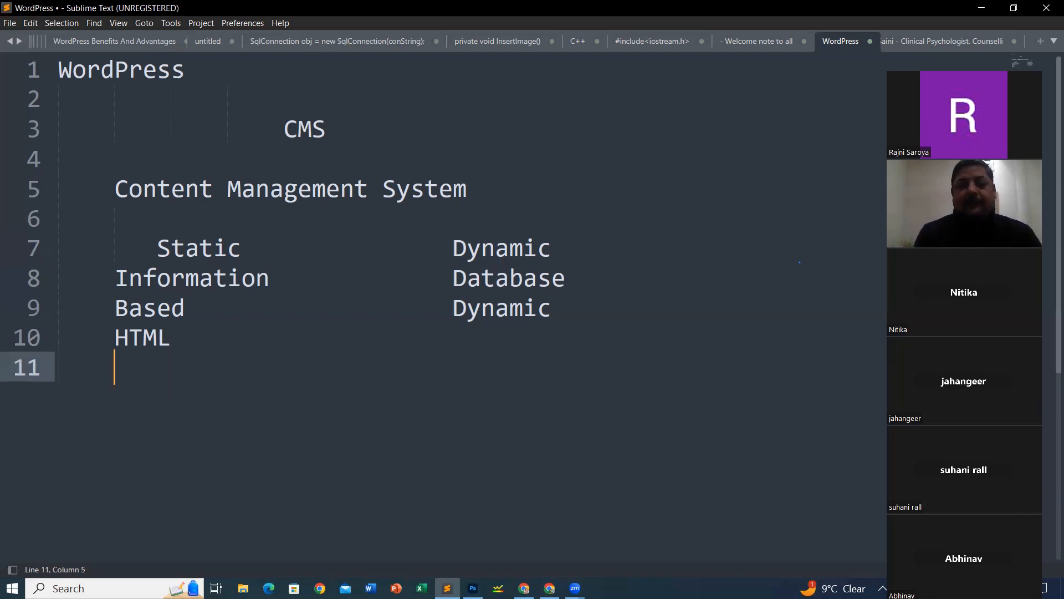
key("Return")
key("Tab")
key("Tab")
key("Tab")
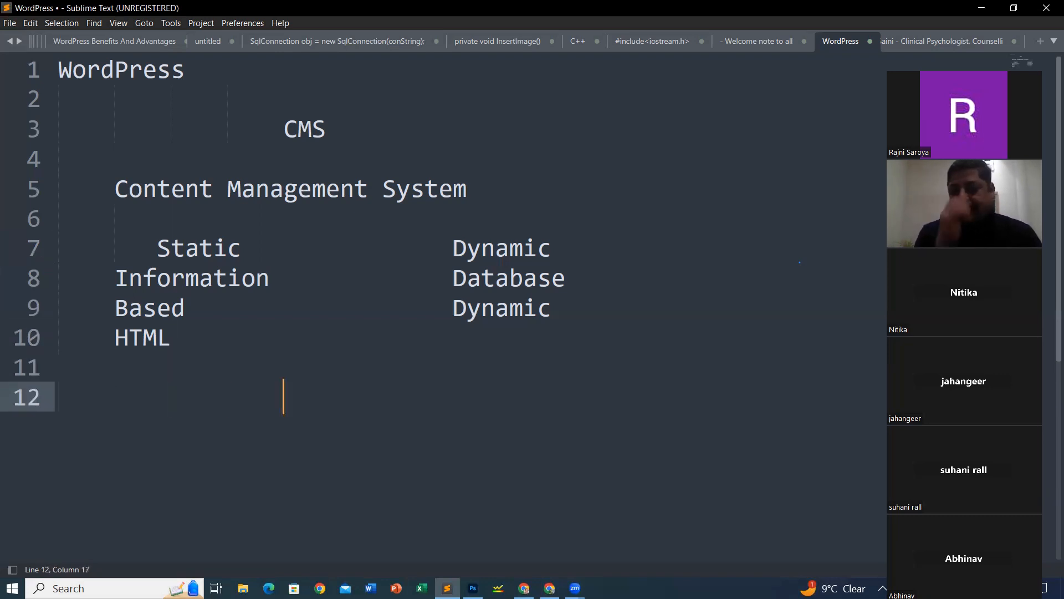
type("Web Ser")
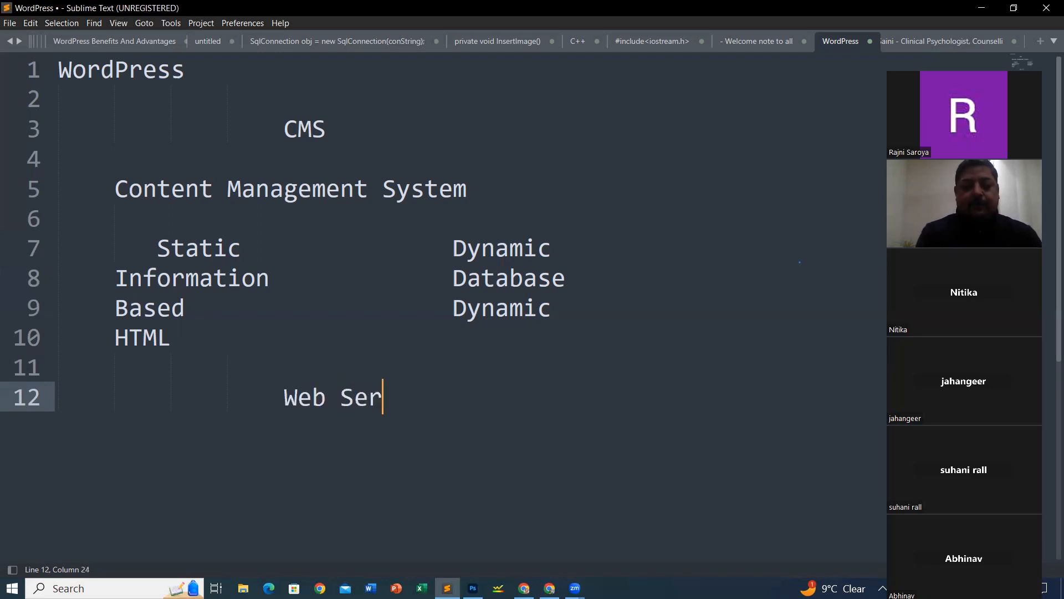
type("ver")
key("Return")
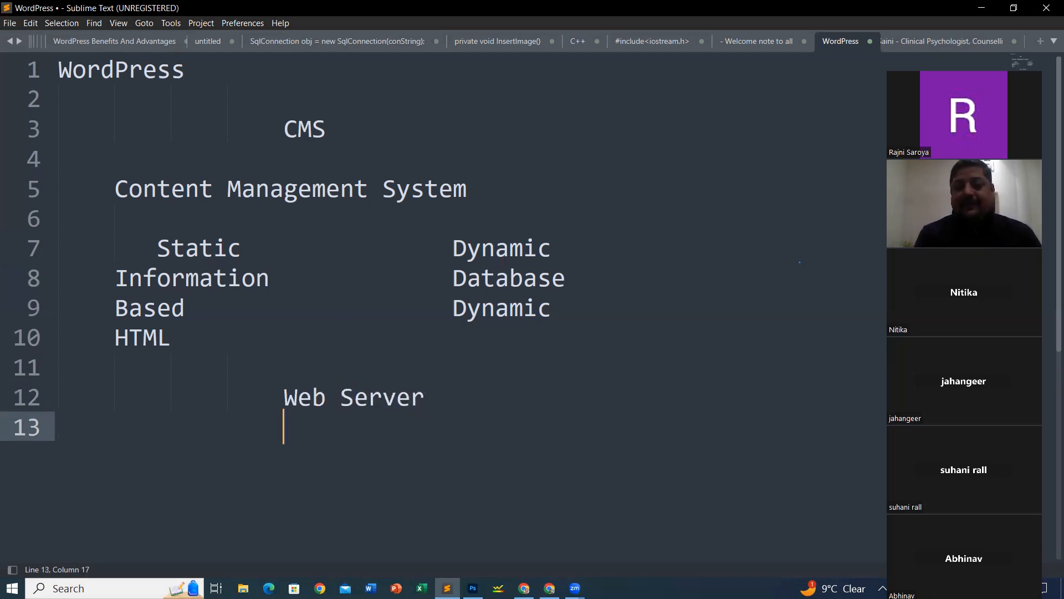
key("BackSpace")
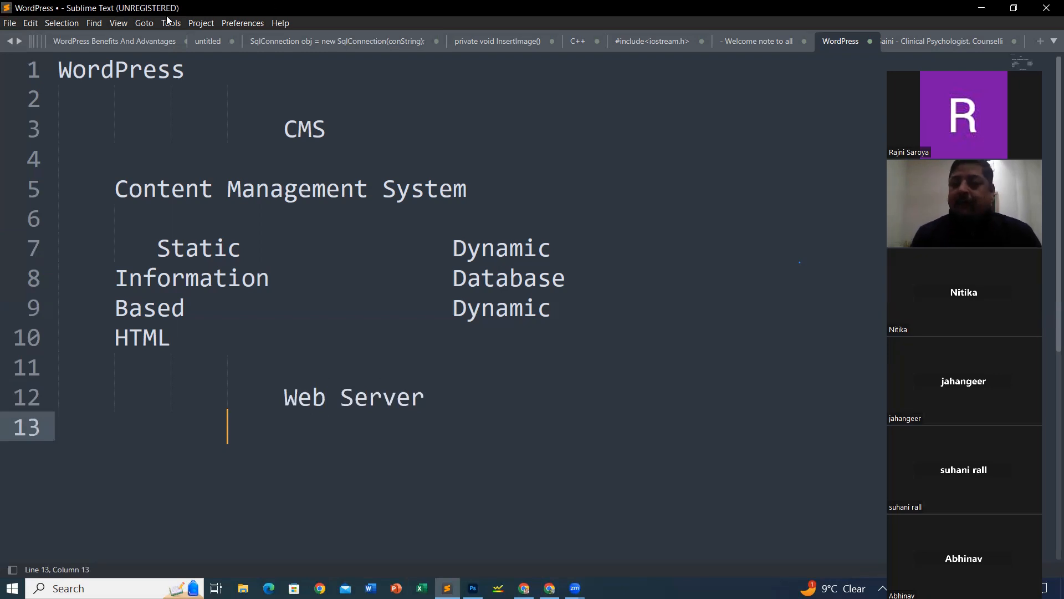
Step: Switch to Chrome and search Google for 'xampp download' in a new tab
mouse_move(550, 587)
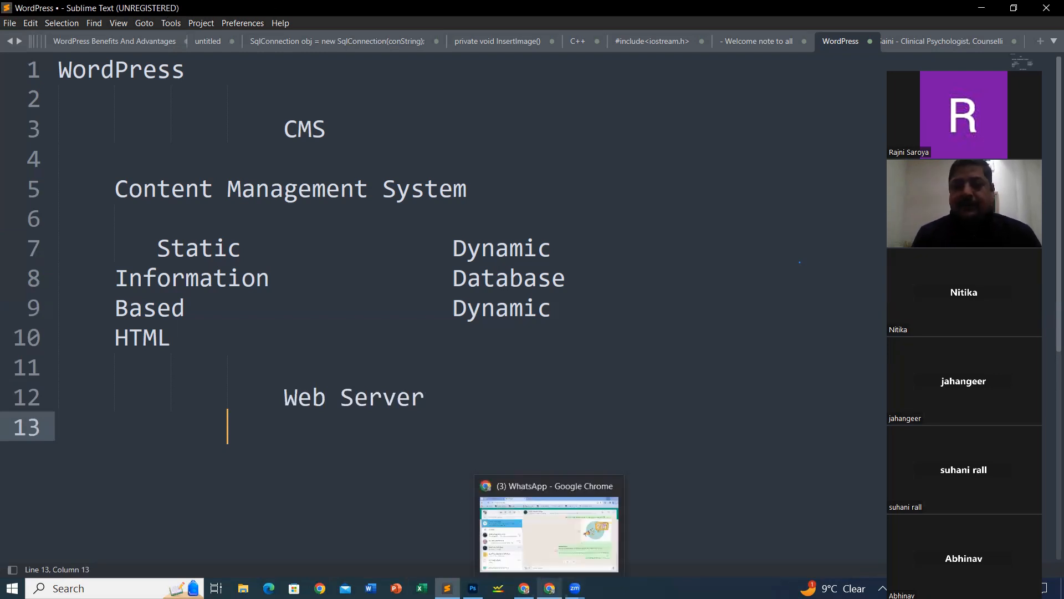
left_click(561, 546)
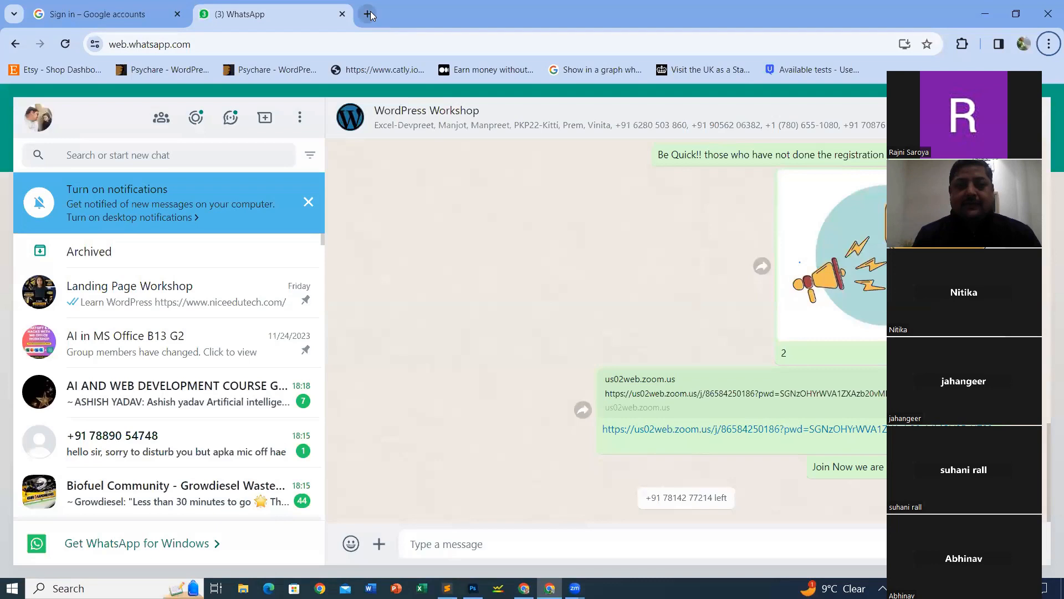
left_click(366, 20)
type("xam")
key("Down")
key("Down")
key("Down")
key("Up")
key("Return")
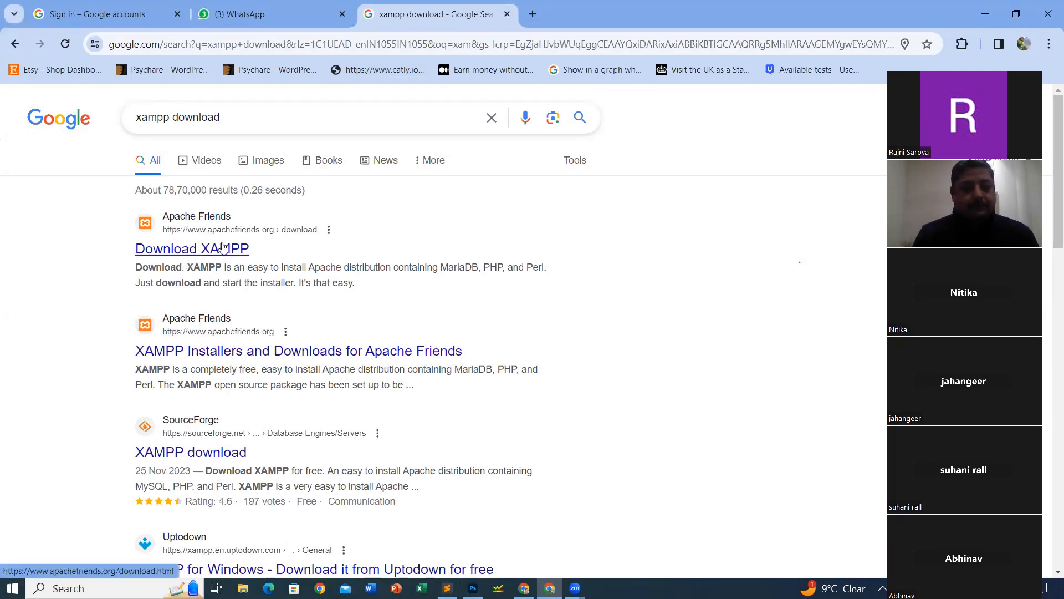
Step: Open Apache Friends' Download XAMPP result and scroll to the Windows 8.0.30, 8.1.25 and 8.2.12 installers
left_click(224, 248)
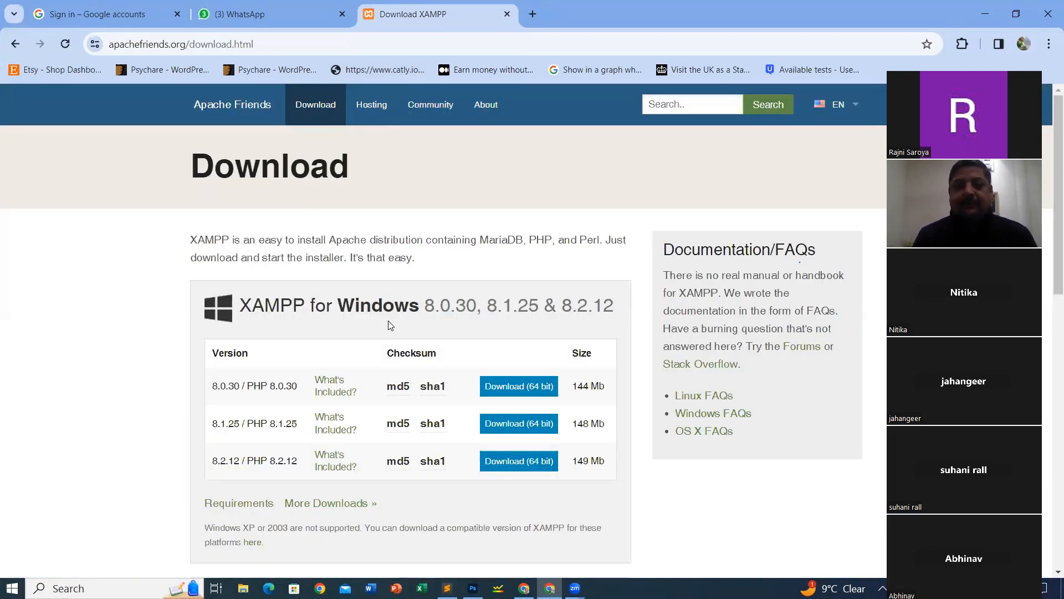
scroll(313, 355, "down", 2)
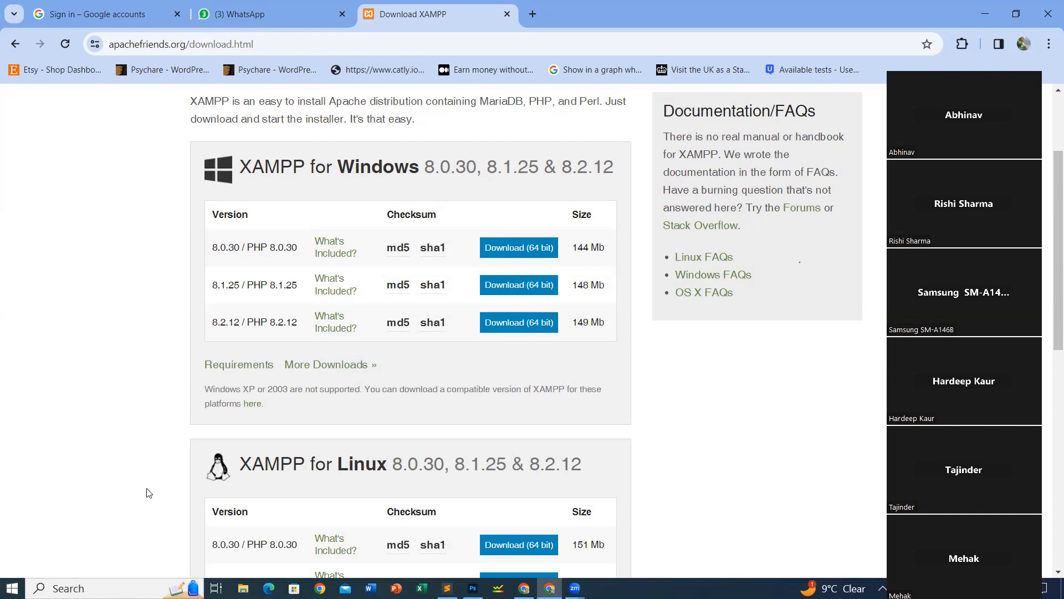
left_click(148, 521)
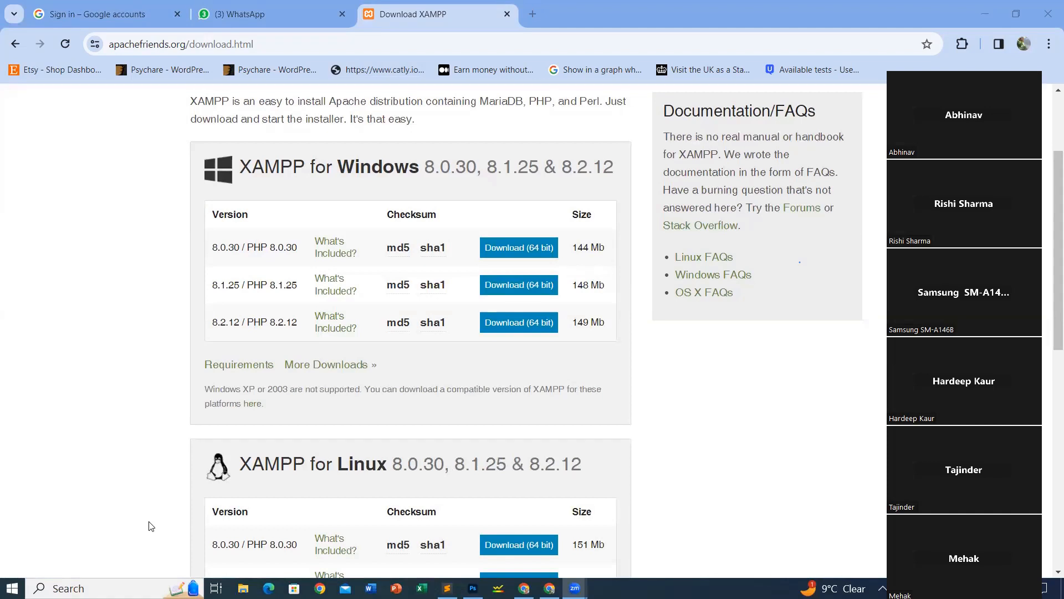
left_click(298, 205)
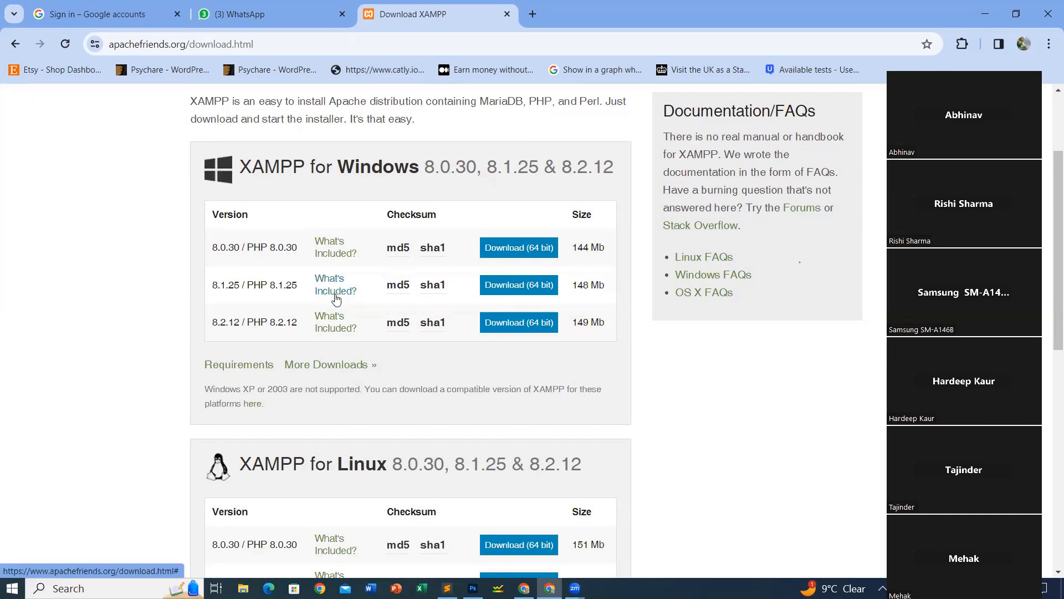
mouse_move(432, 331)
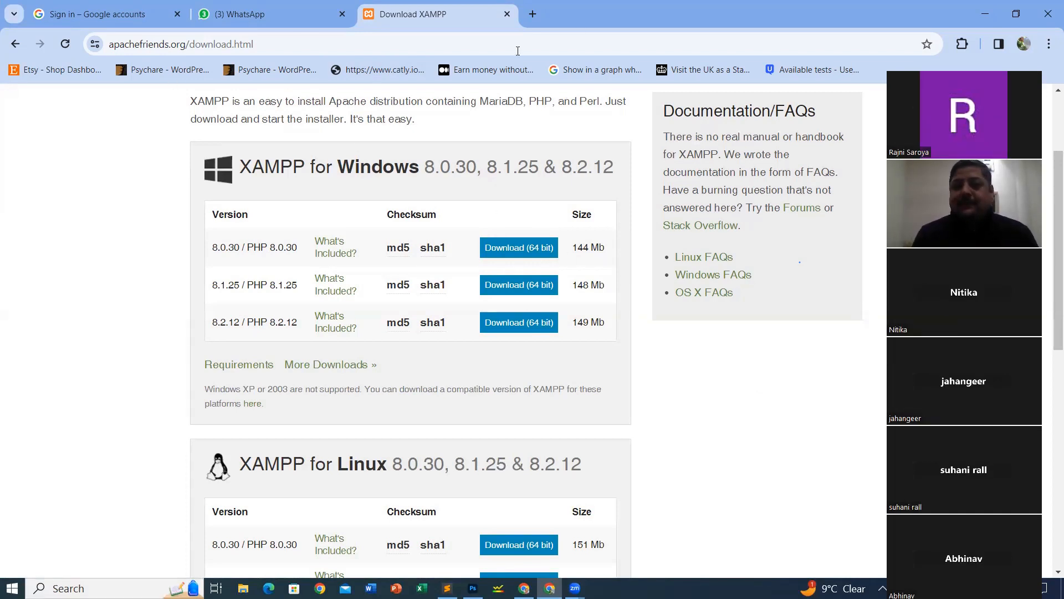
Step: Launch XAMPP Control Panel from Windows search, start Apache on ports 80/443, and try starting MySQL
left_click(83, 588)
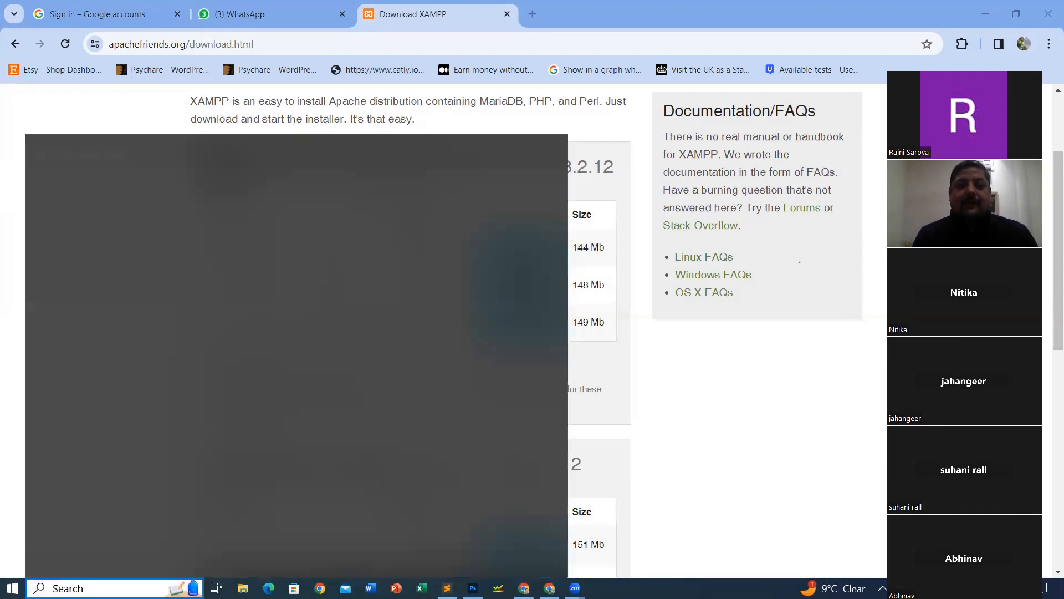
type("x")
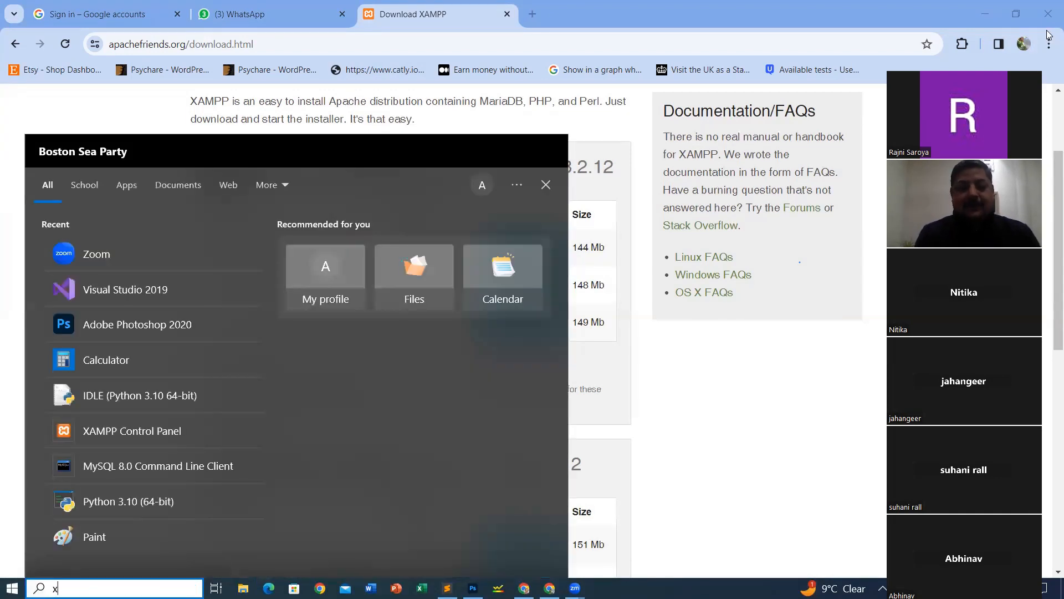
type("a")
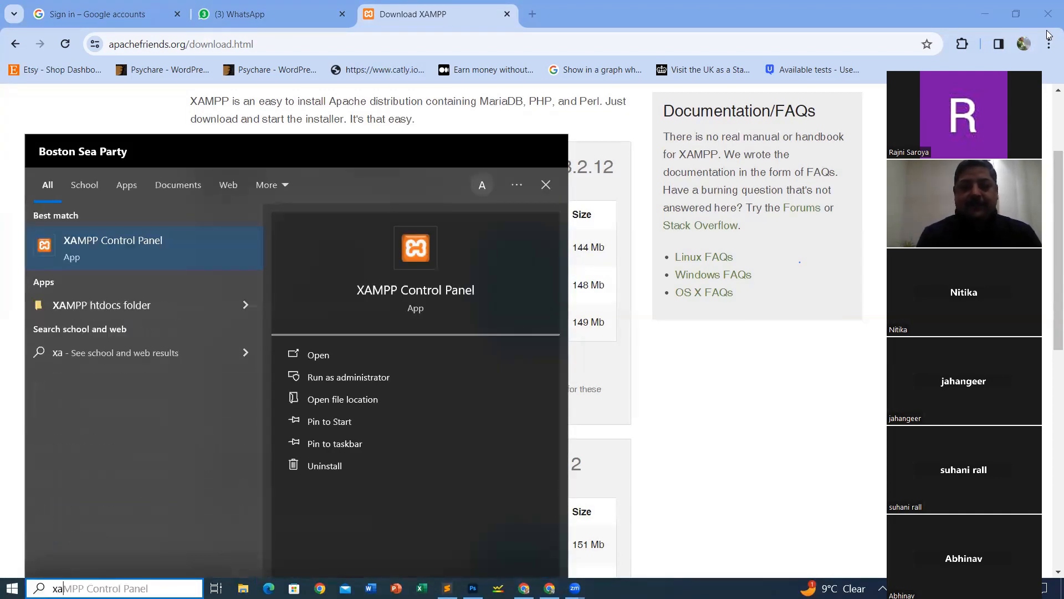
left_click(96, 252)
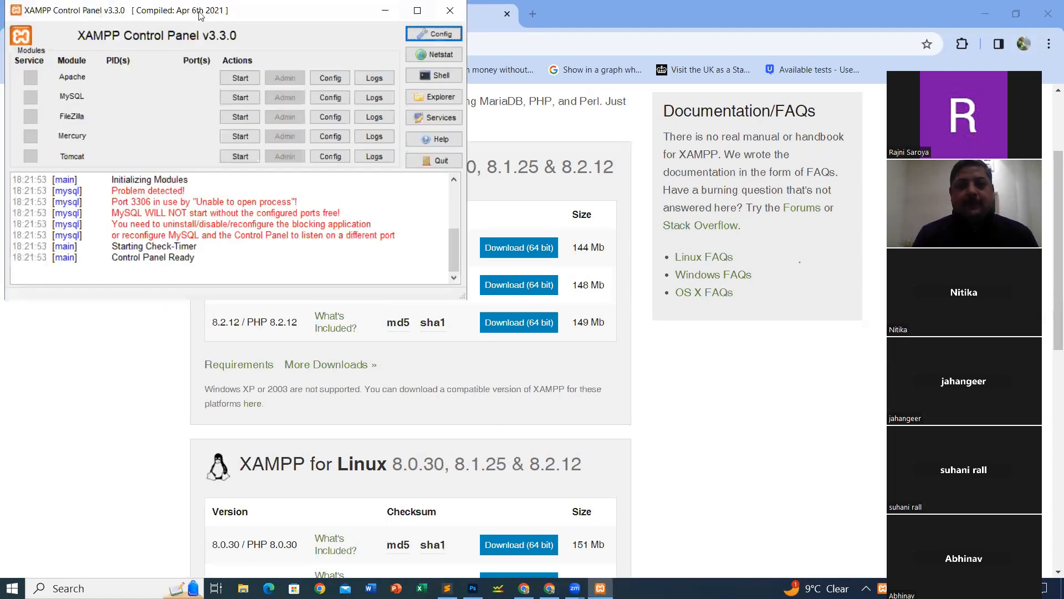
left_click_drag(200, 15, 293, 33)
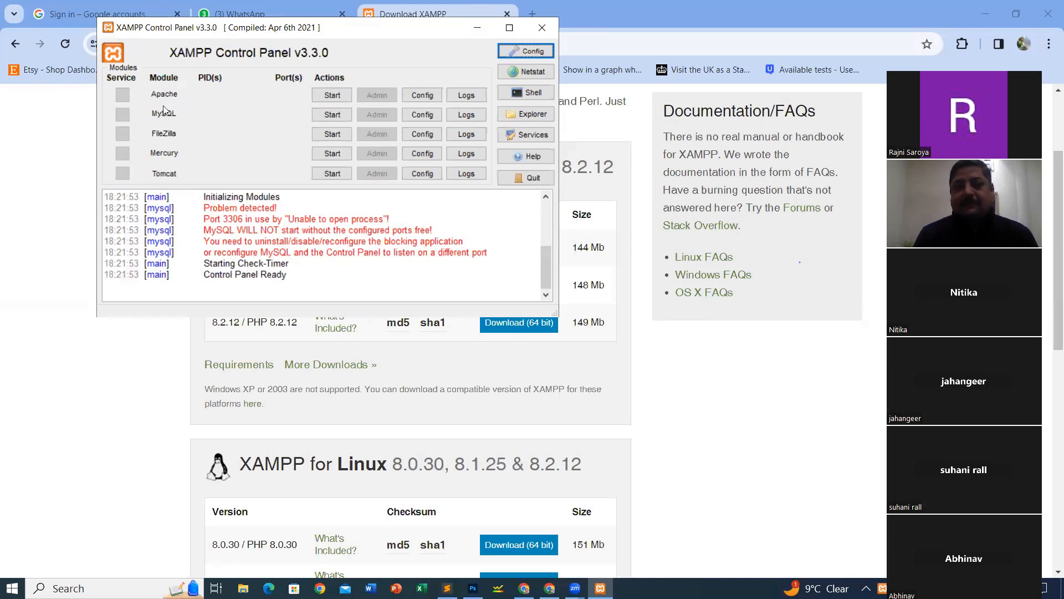
left_click(334, 97)
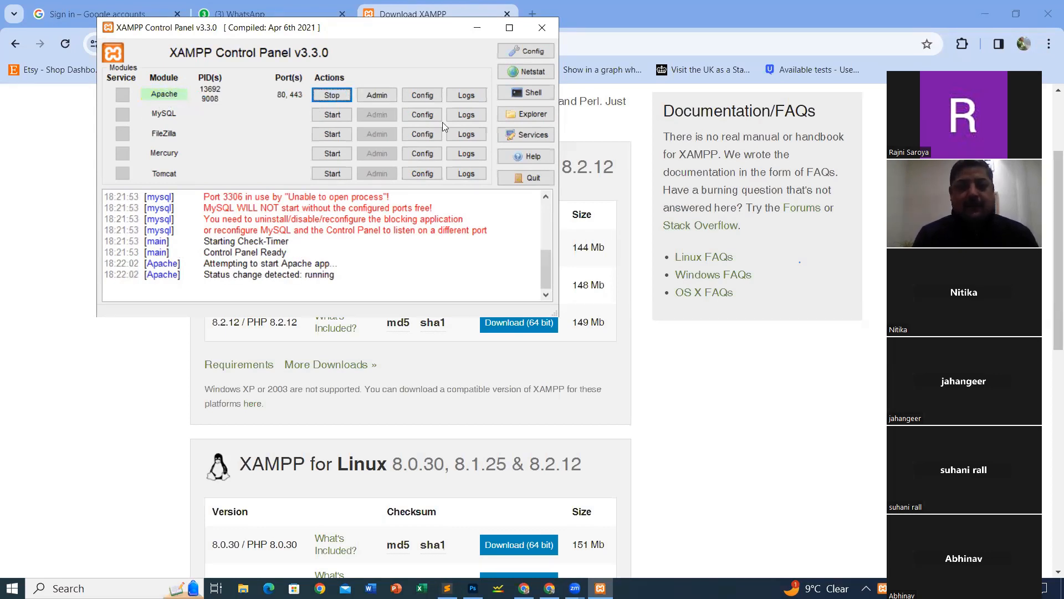
left_click(328, 115)
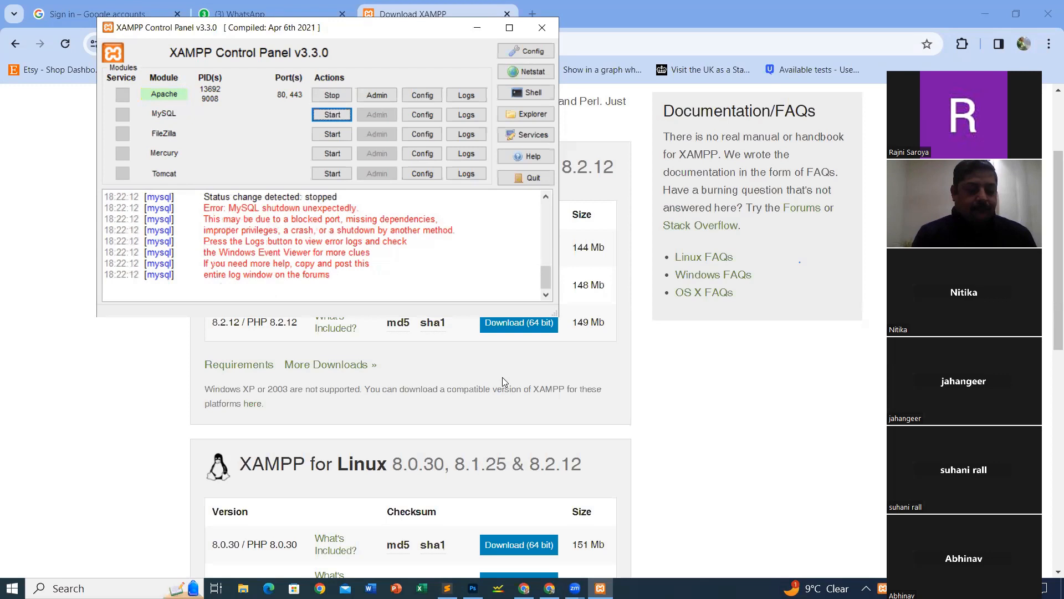
Step: Stop the MySQL80 service in the Windows Services list opened from XAMPP
left_click(536, 134)
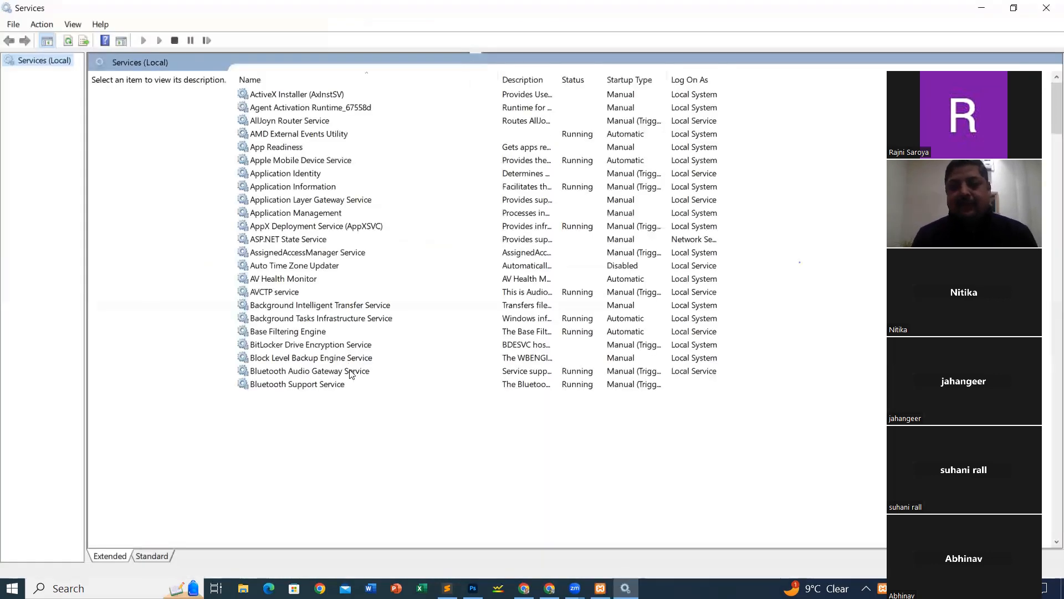
scroll(352, 372, "down", 5)
scroll(366, 305, "down", 13)
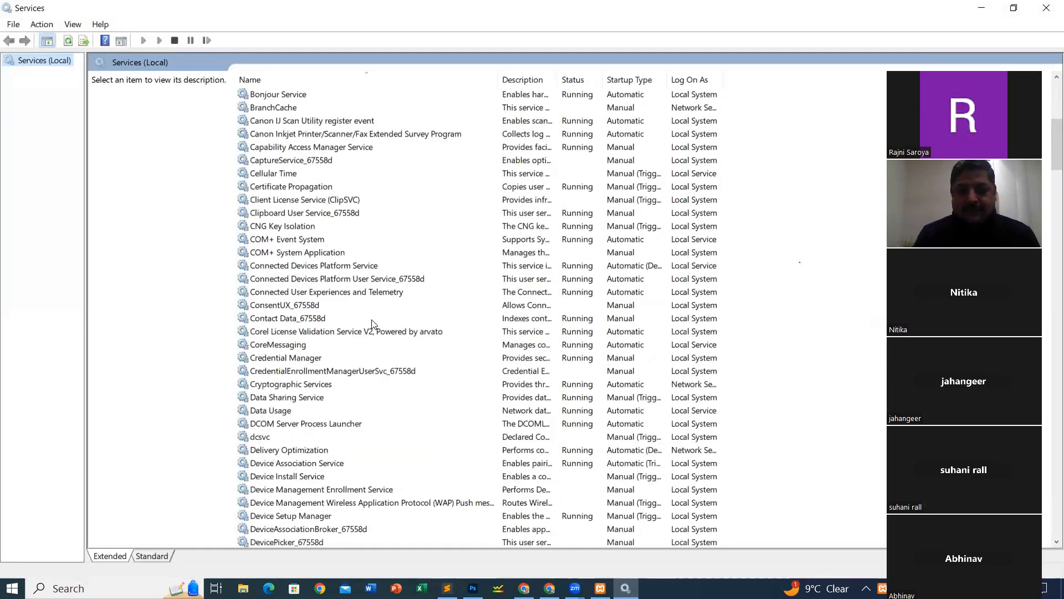
scroll(319, 344, "down", 18)
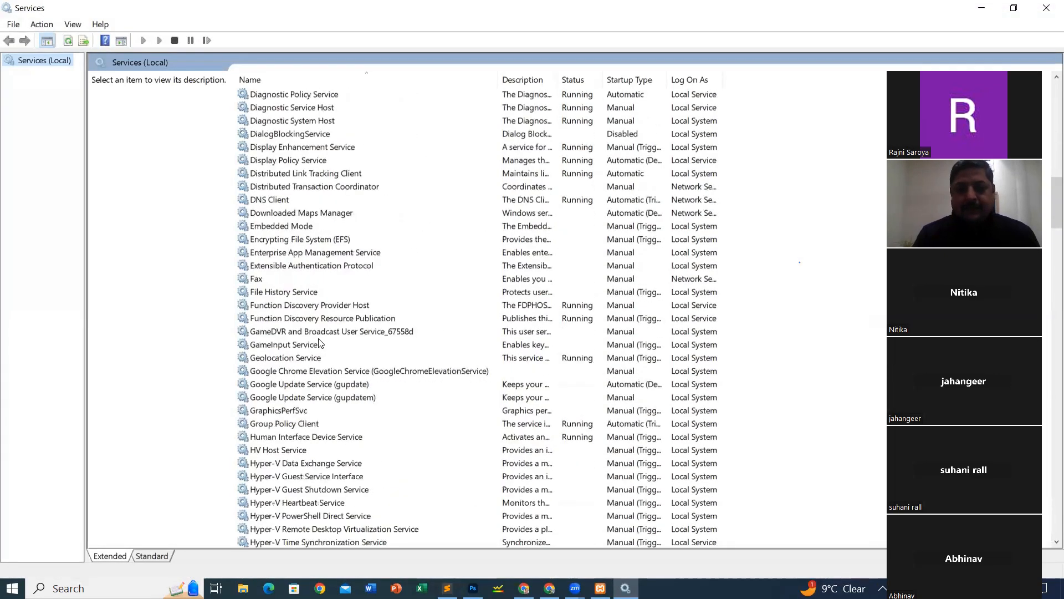
scroll(319, 344, "down", 5)
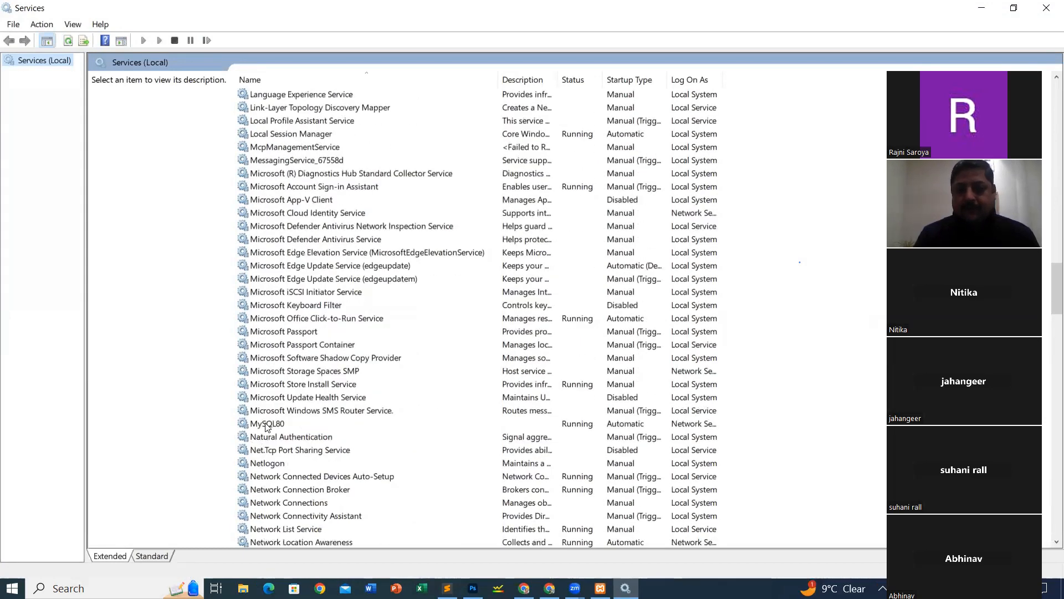
left_click(266, 425)
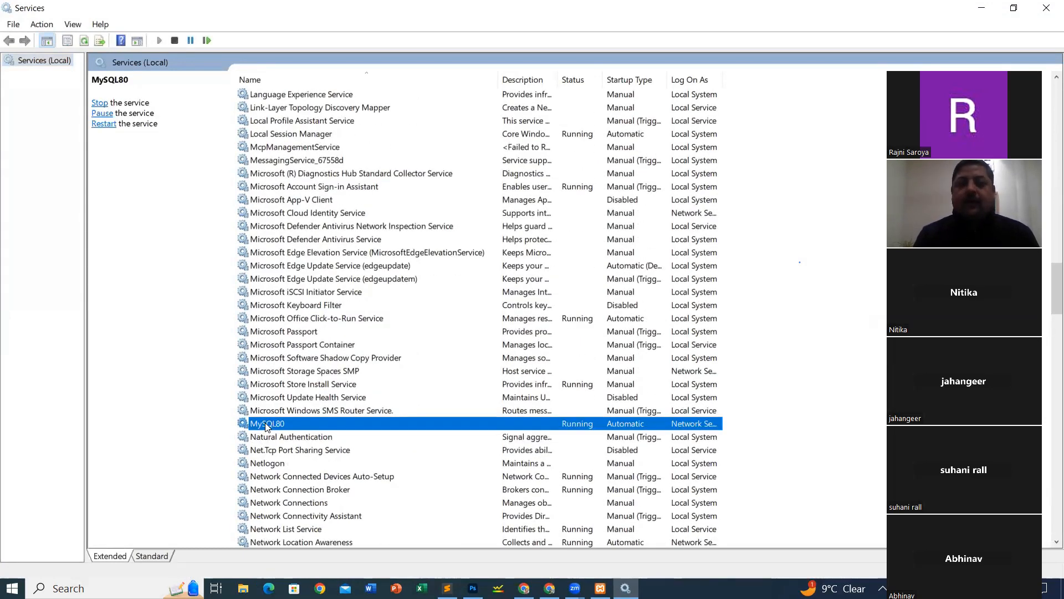
left_click(174, 40)
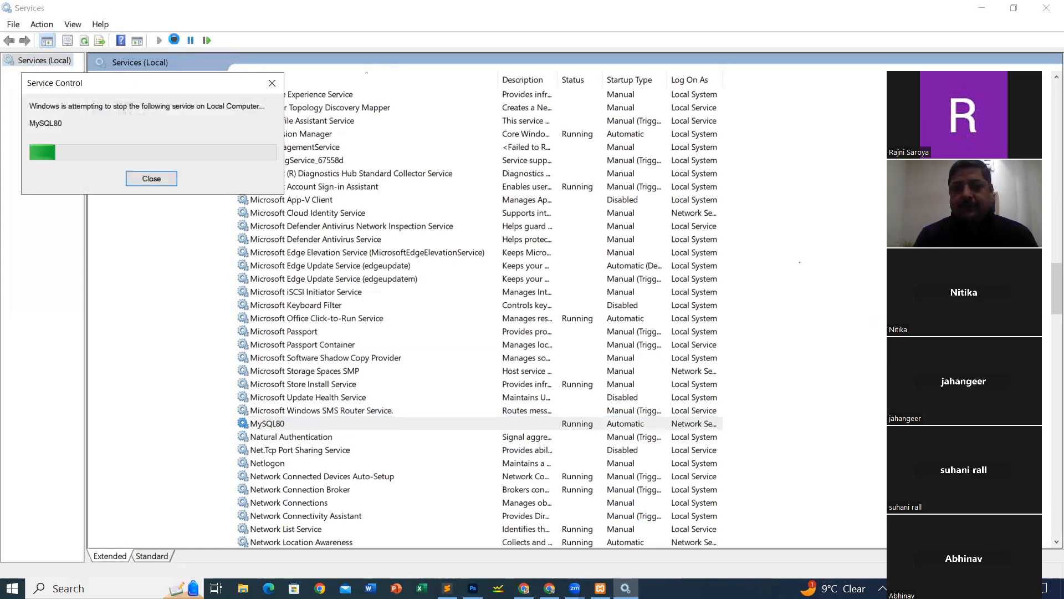
Step: Close Services, start MySQL on port 3306 in XAMPP, then close the control panel
left_click(1047, 9)
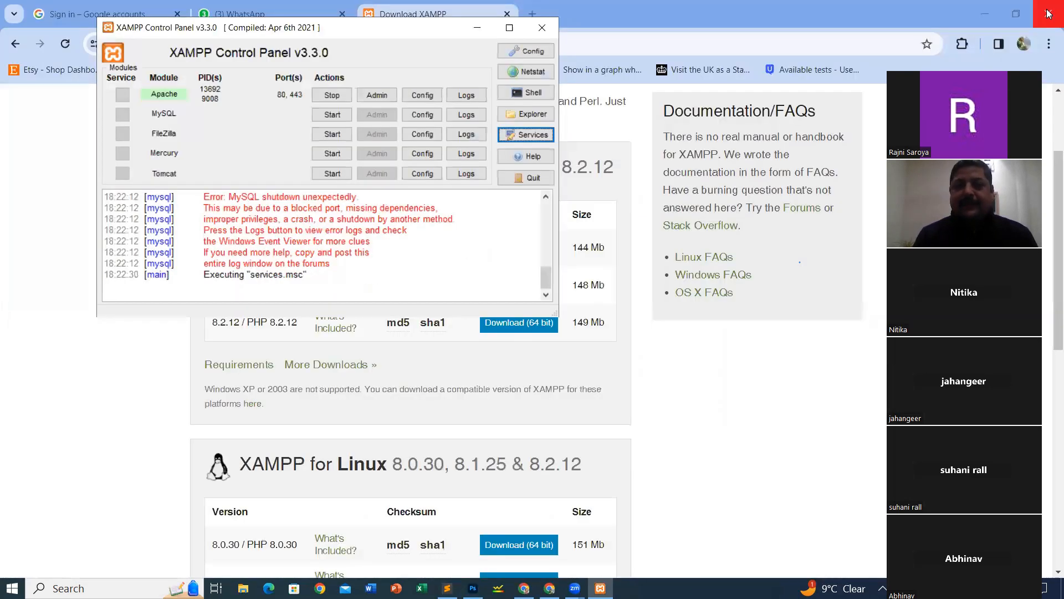
left_click(334, 115)
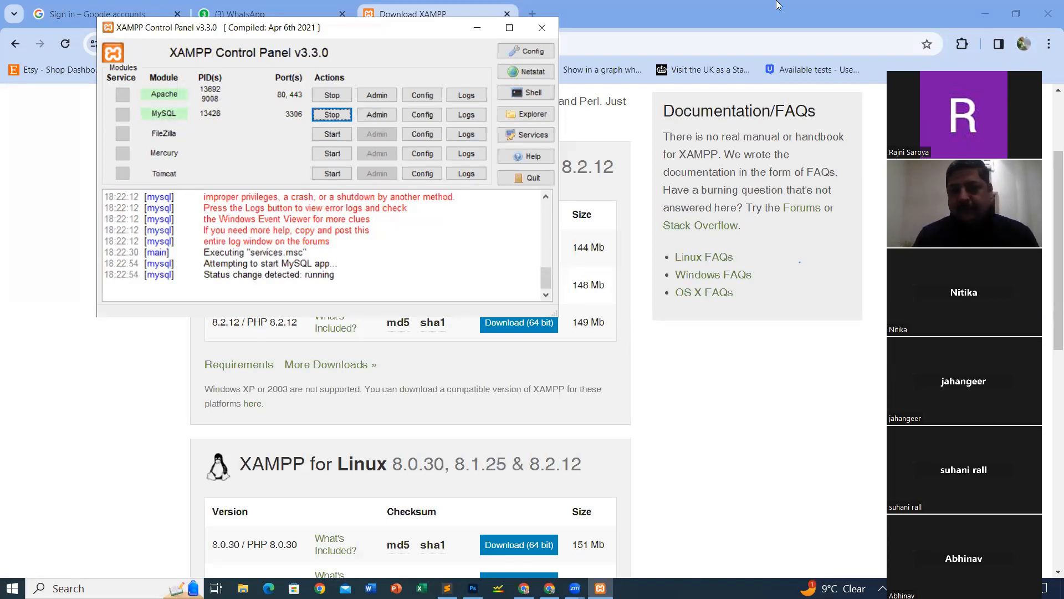
left_click(542, 30)
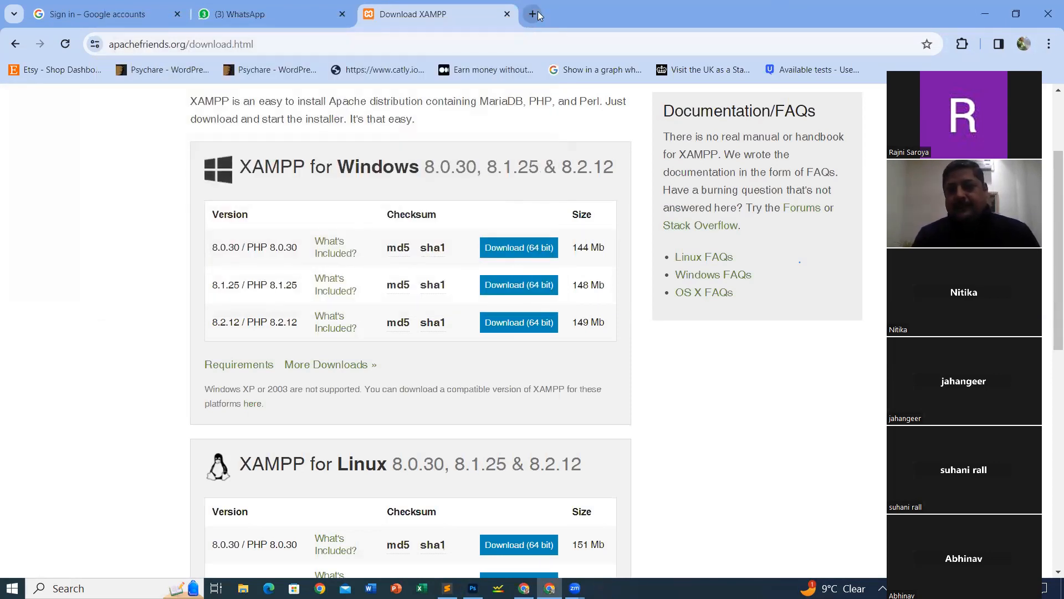
Step: Search Google for 'wordpress download' from Chrome's address bar
left_click(435, 51)
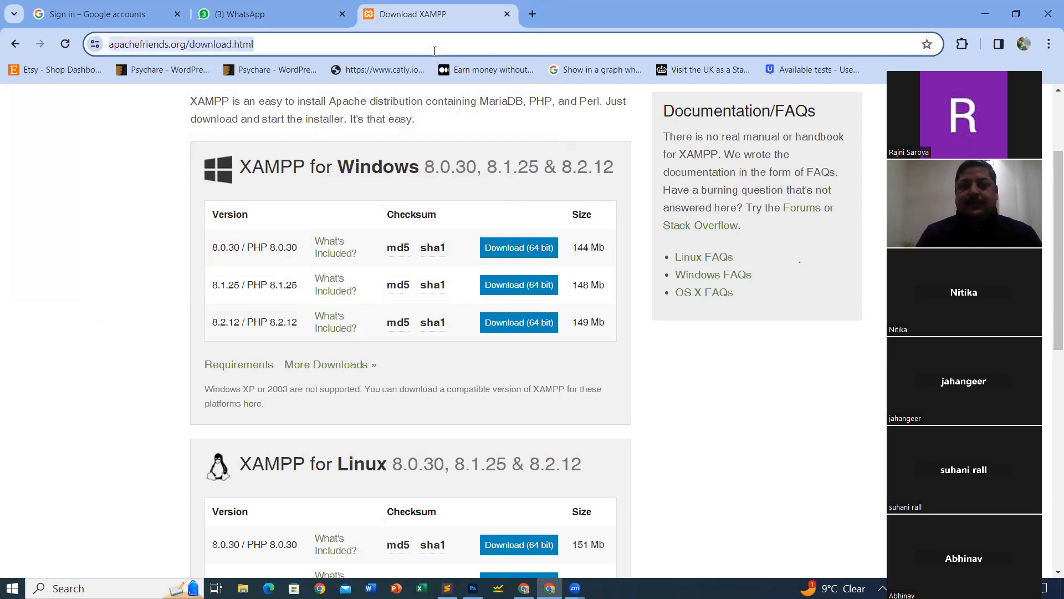
type("wor")
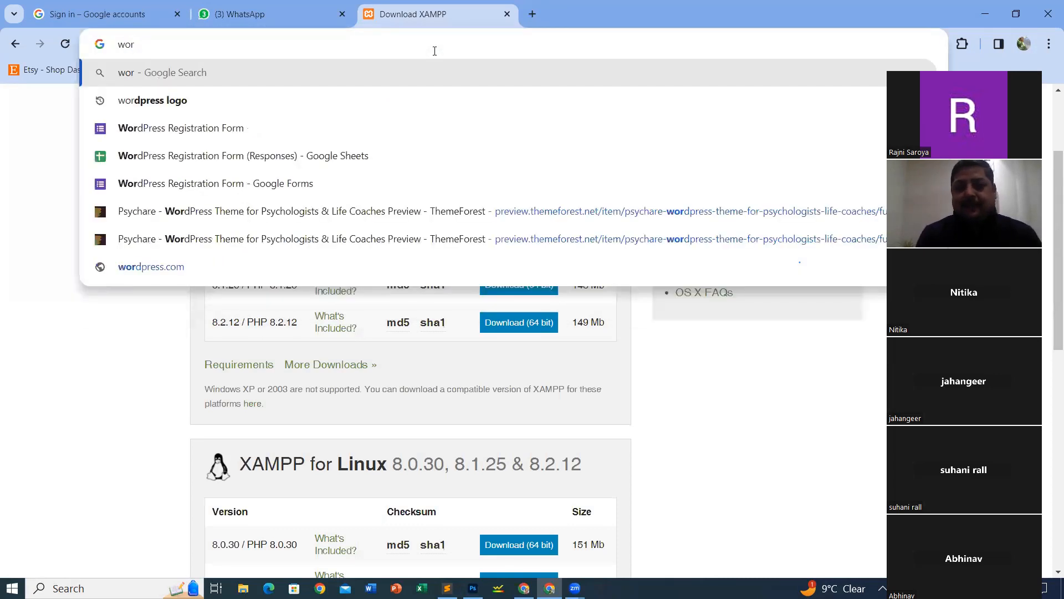
type("d")
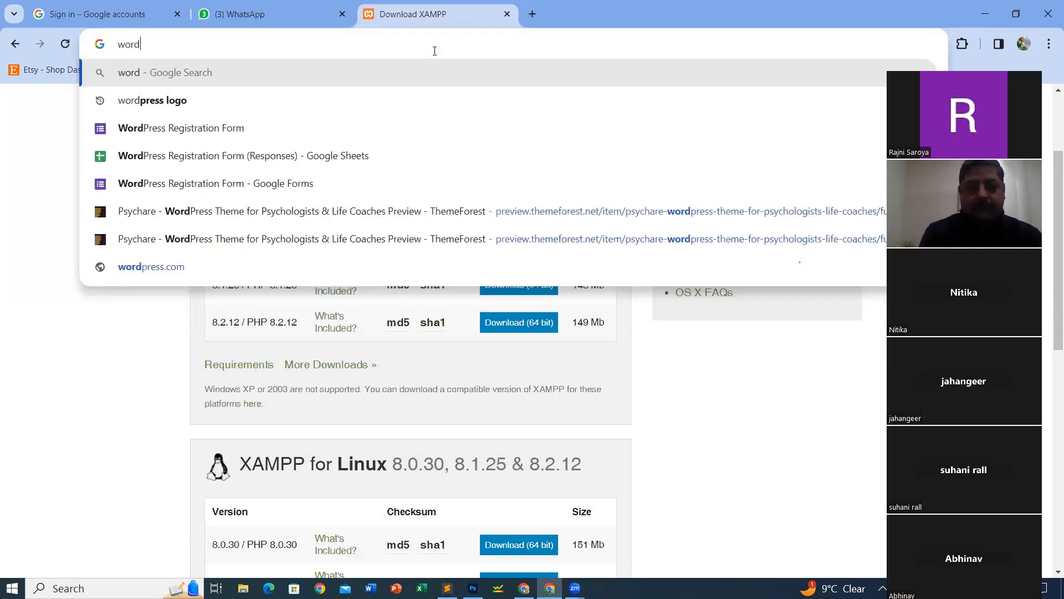
key("BackSpace")
type("rdpress")
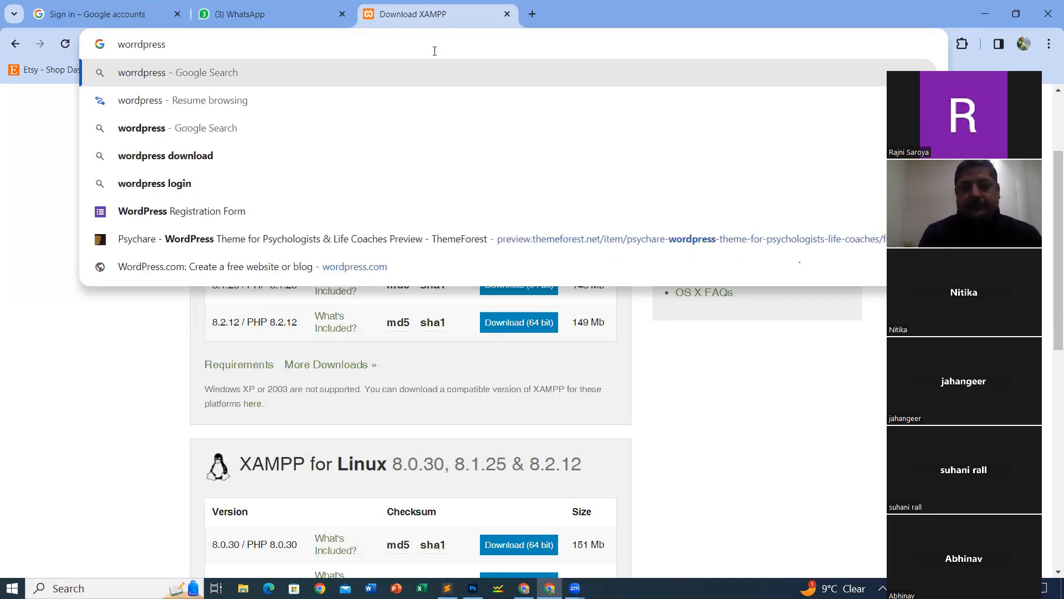
key("Down")
key("Down")
key("Down")
key("Return")
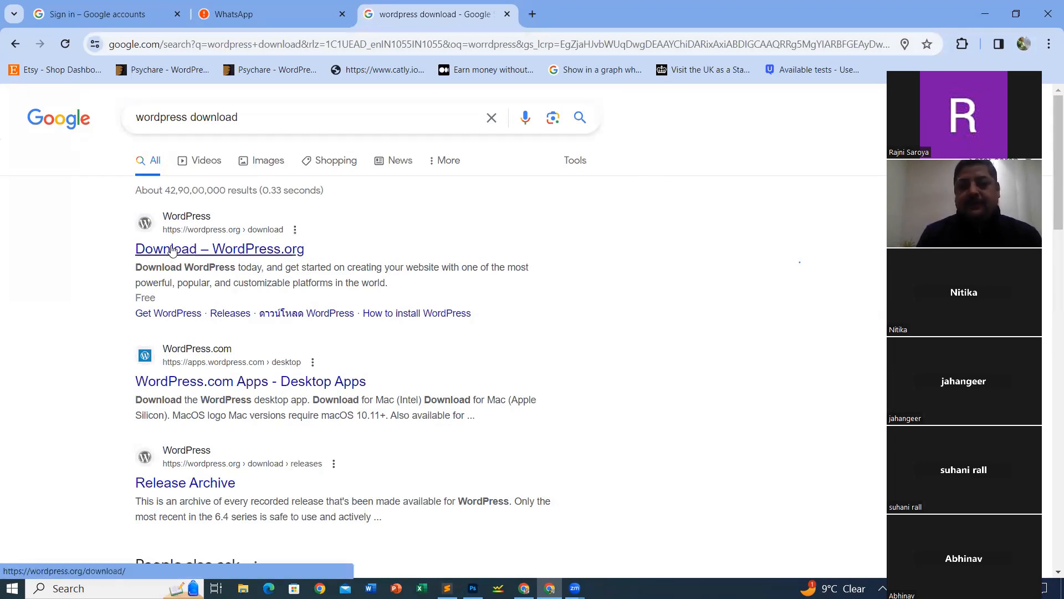
Step: Open WordPress.org's Get WordPress page and download WordPress 6.4.2
left_click(172, 251)
left_click(265, 16)
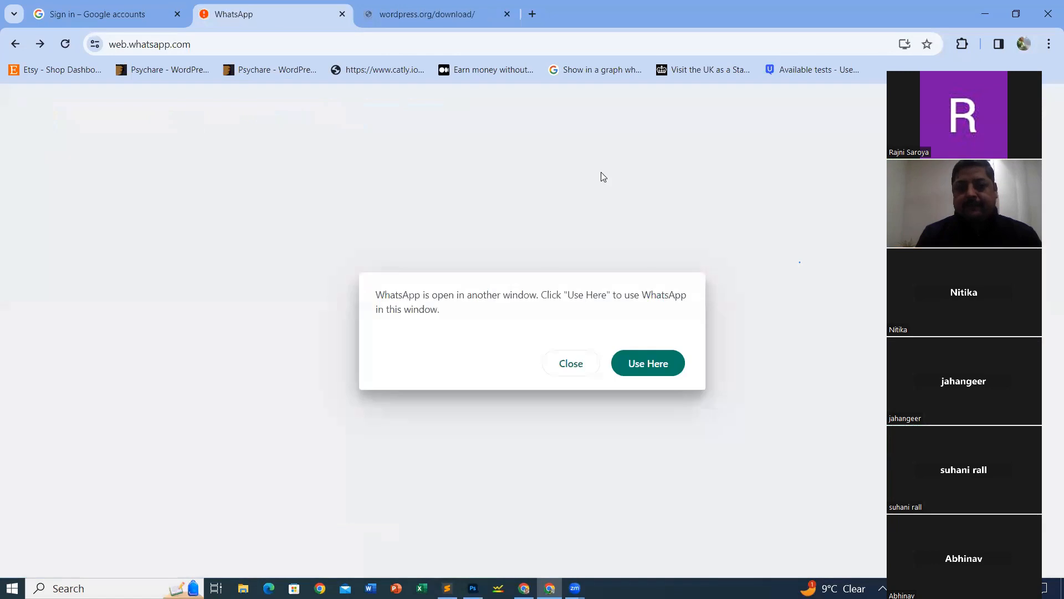
left_click(436, 16)
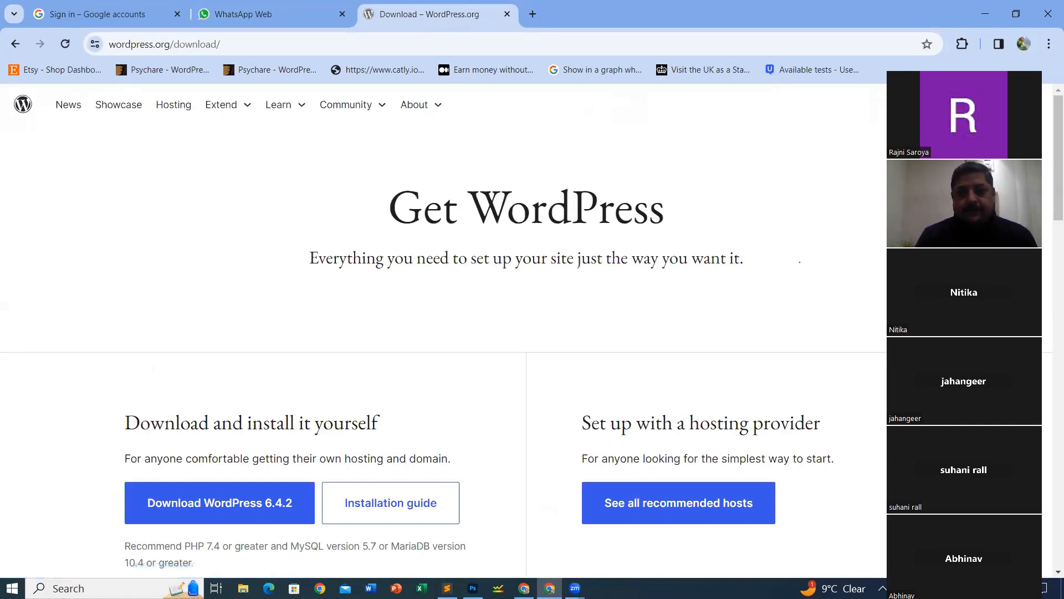
left_click(1017, 72)
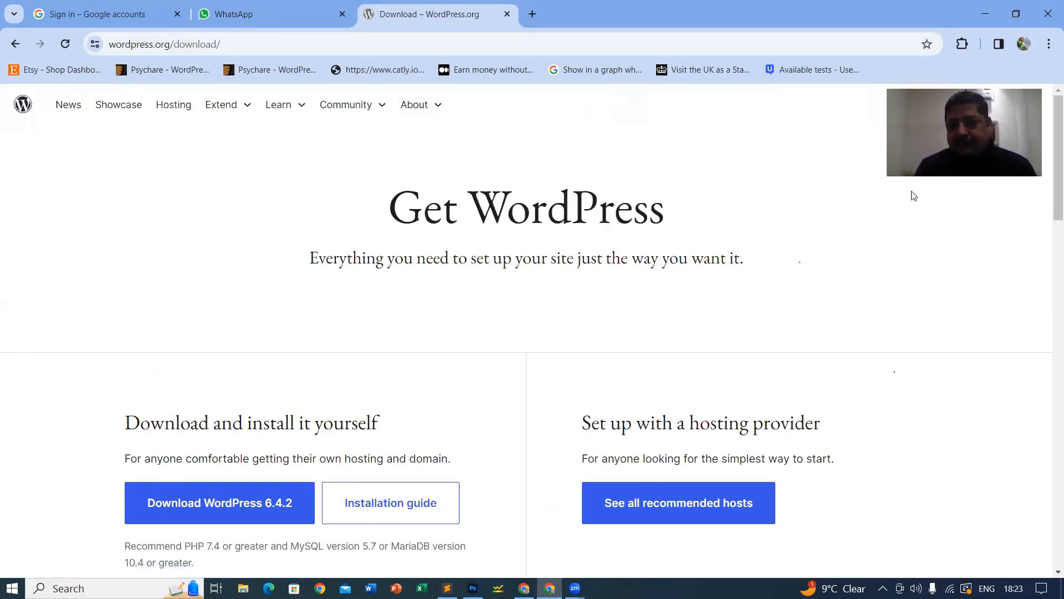
left_click_drag(1007, 124, 1007, 321)
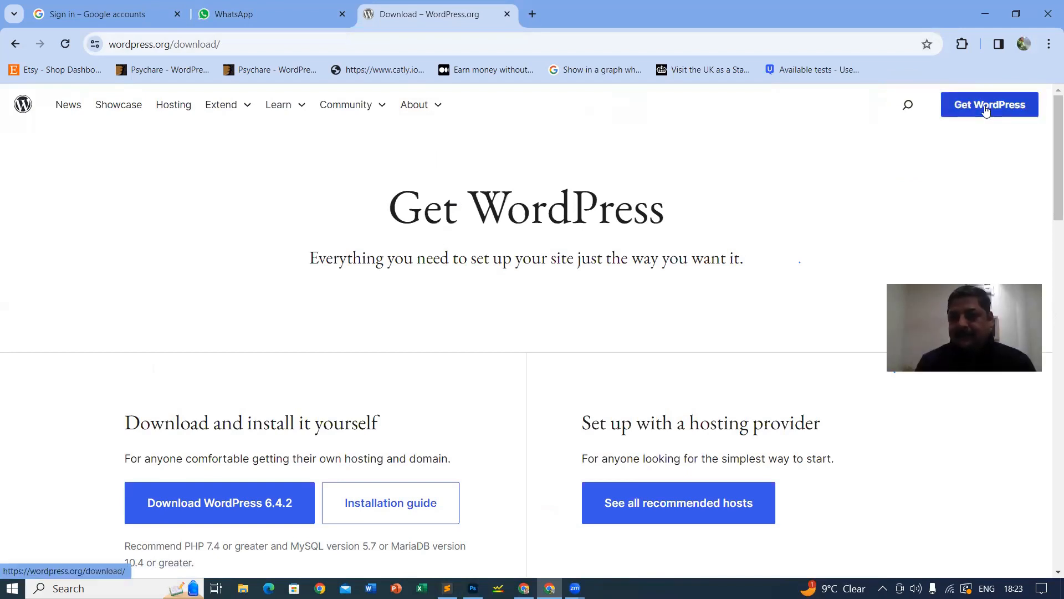
scroll(152, 366, "down", 1)
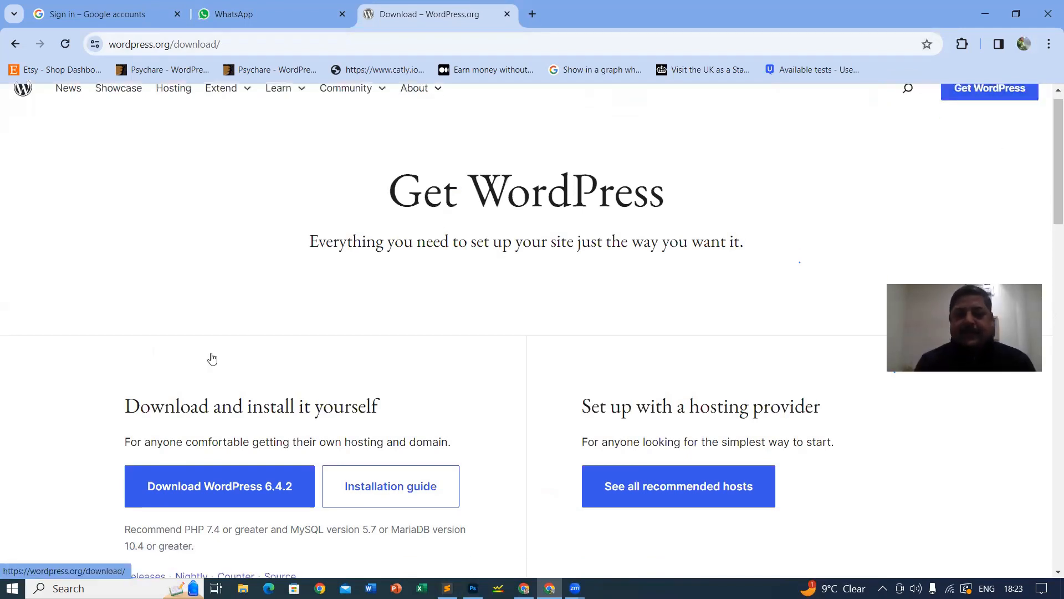
scroll(213, 359, "down", 2)
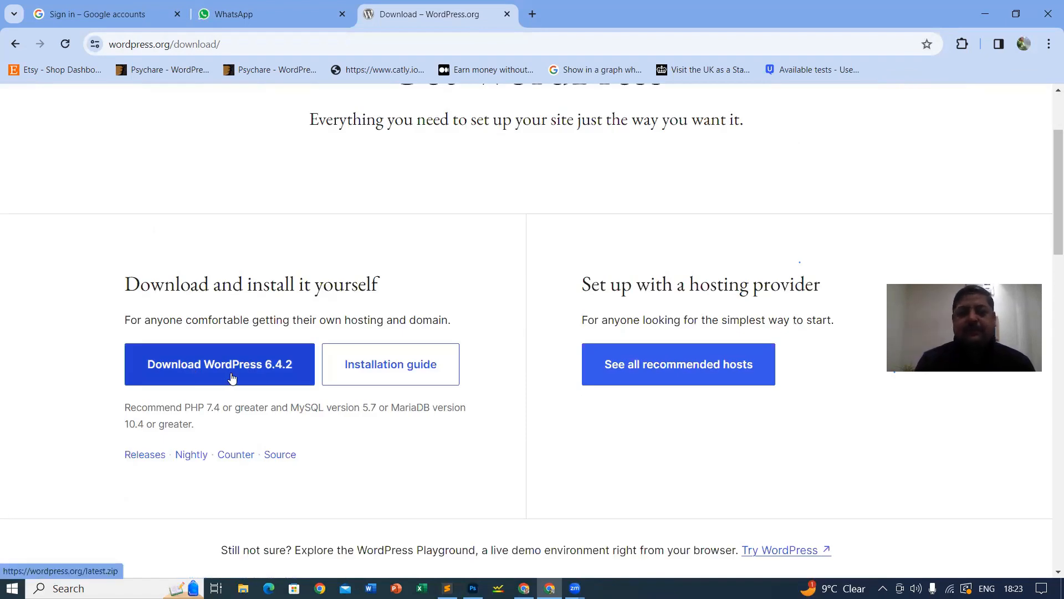
scroll(209, 395, "up", 2)
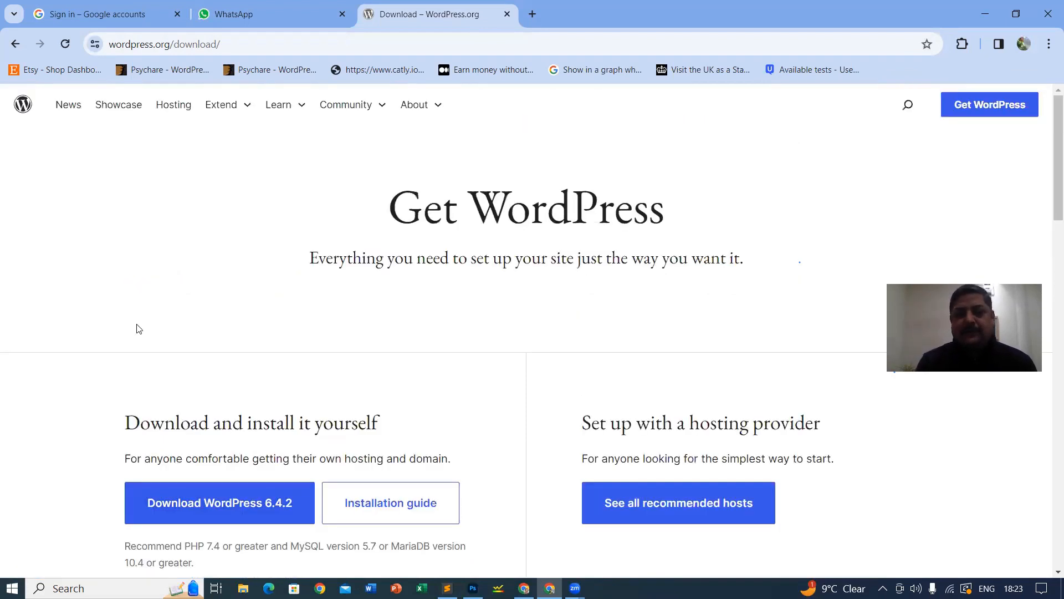
left_click(981, 109)
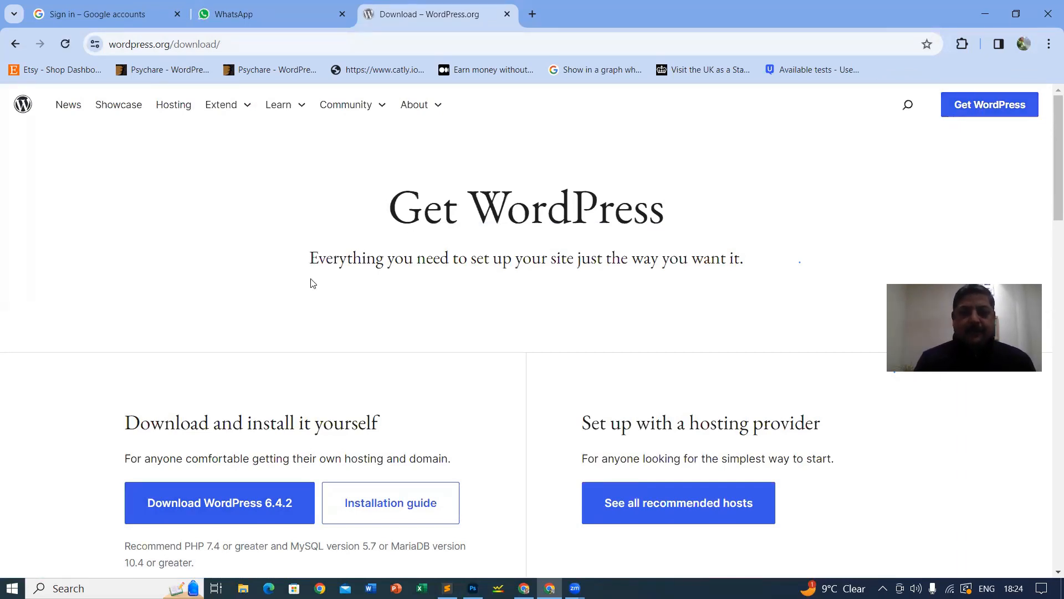
scroll(332, 310, "down", 1)
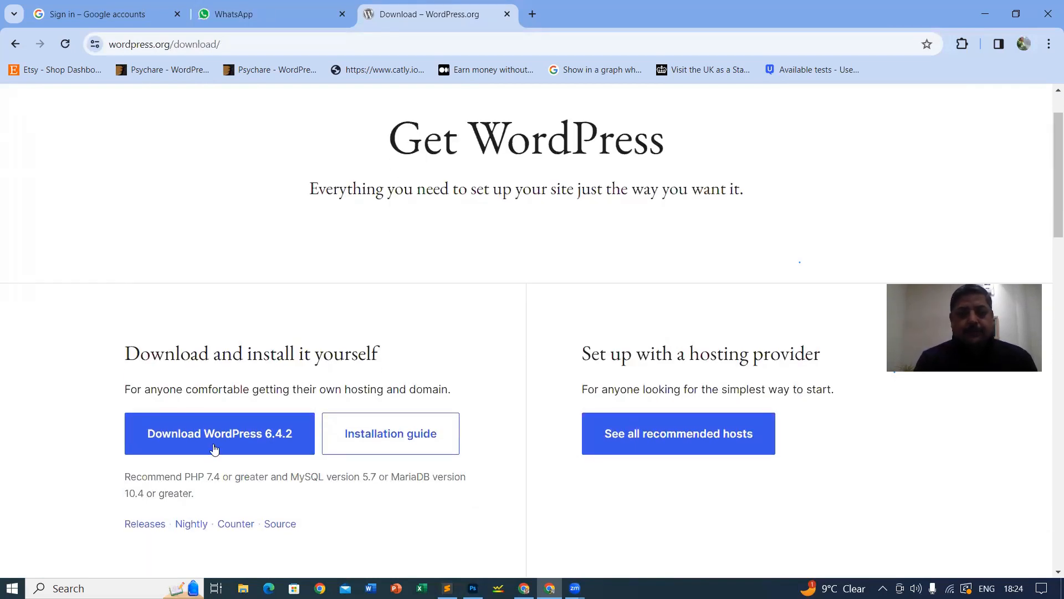
left_click(244, 447)
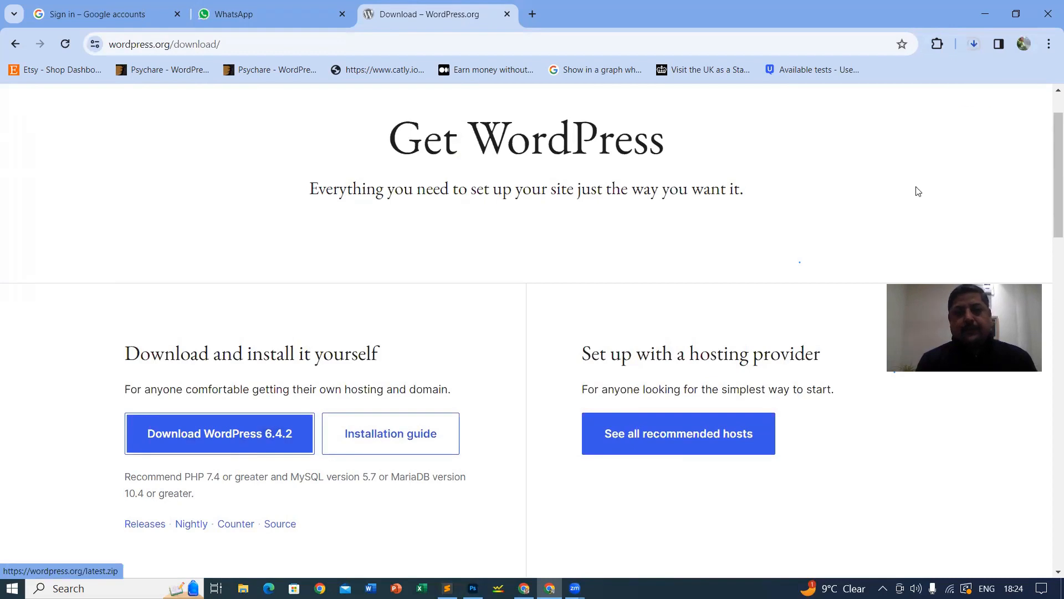
left_click(973, 47)
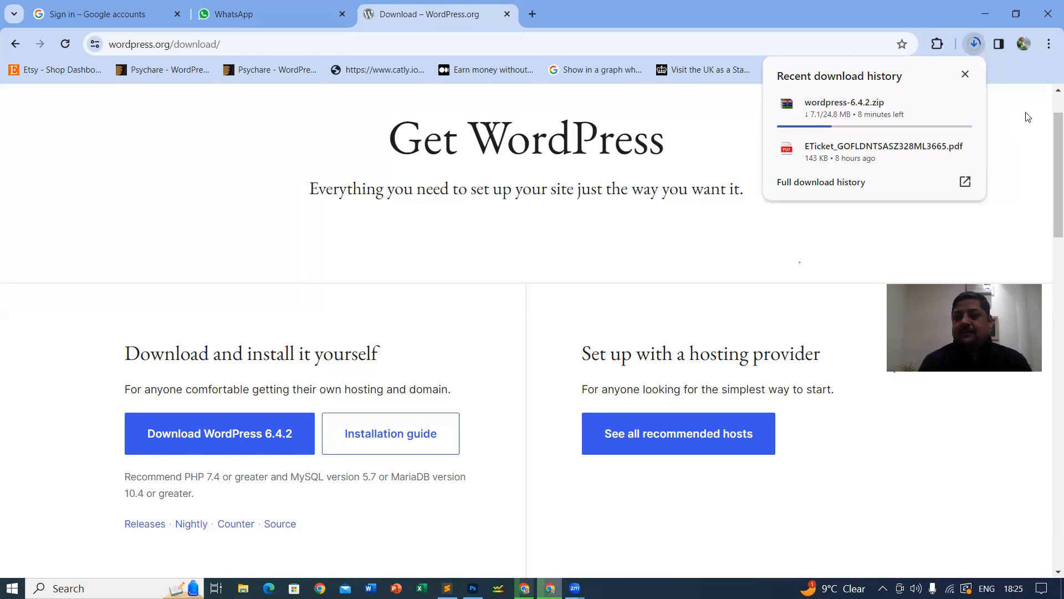
key("Escape")
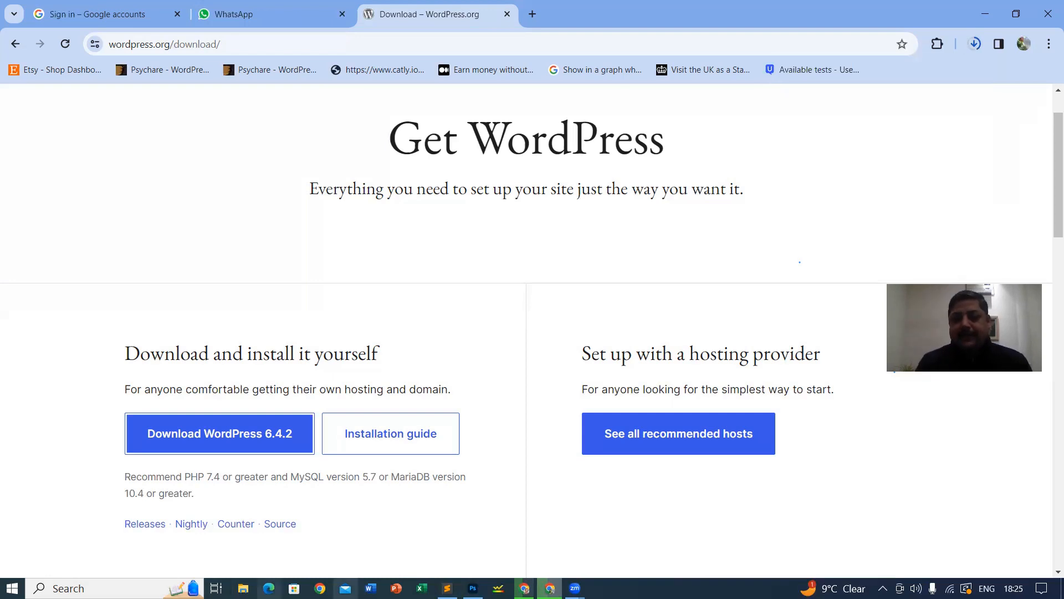
Step: Type 'Web Log' and 'BLOG' on consecutive lines under Web Server, then minimise Sublime Text
left_click(448, 588)
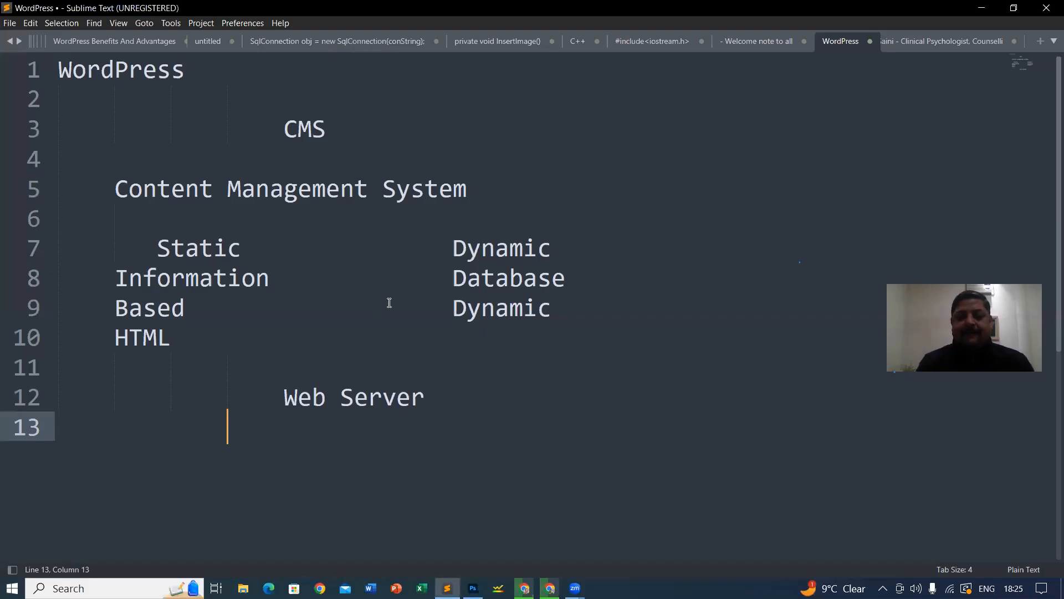
scroll(406, 284, "down", 4)
type("W")
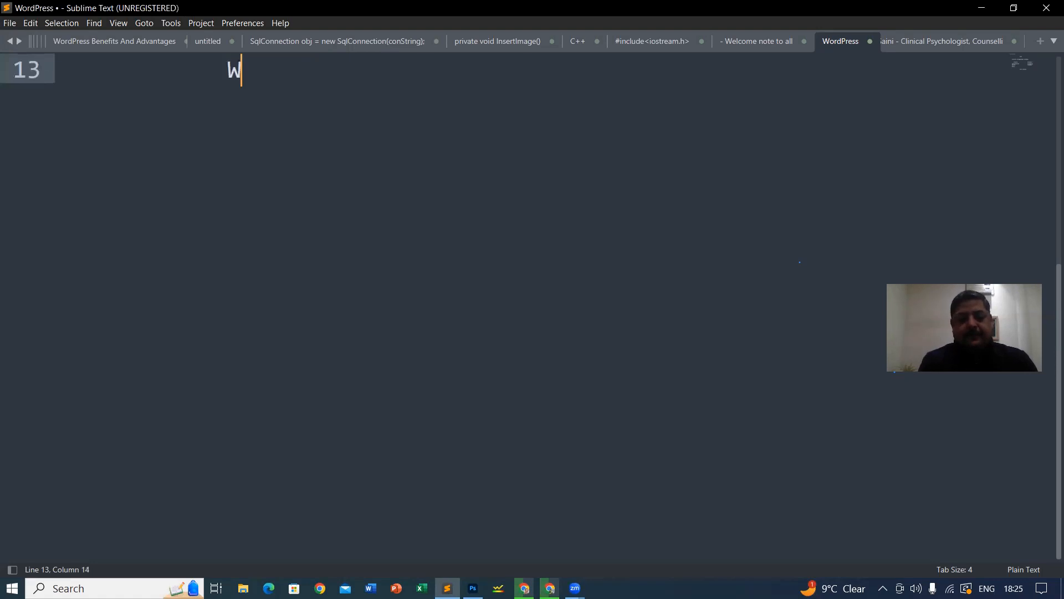
type("eb Log")
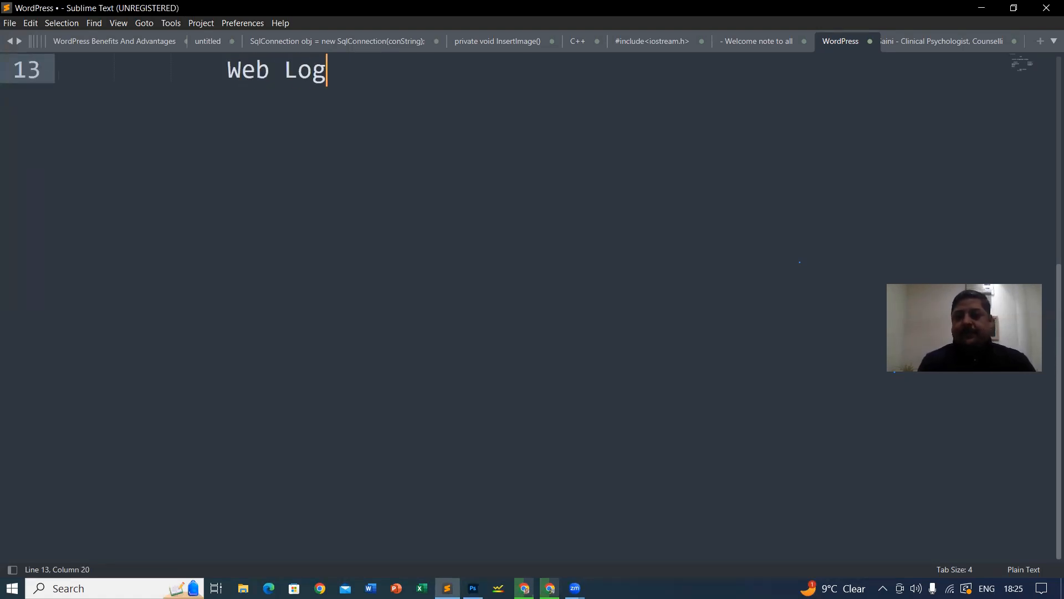
key("Return")
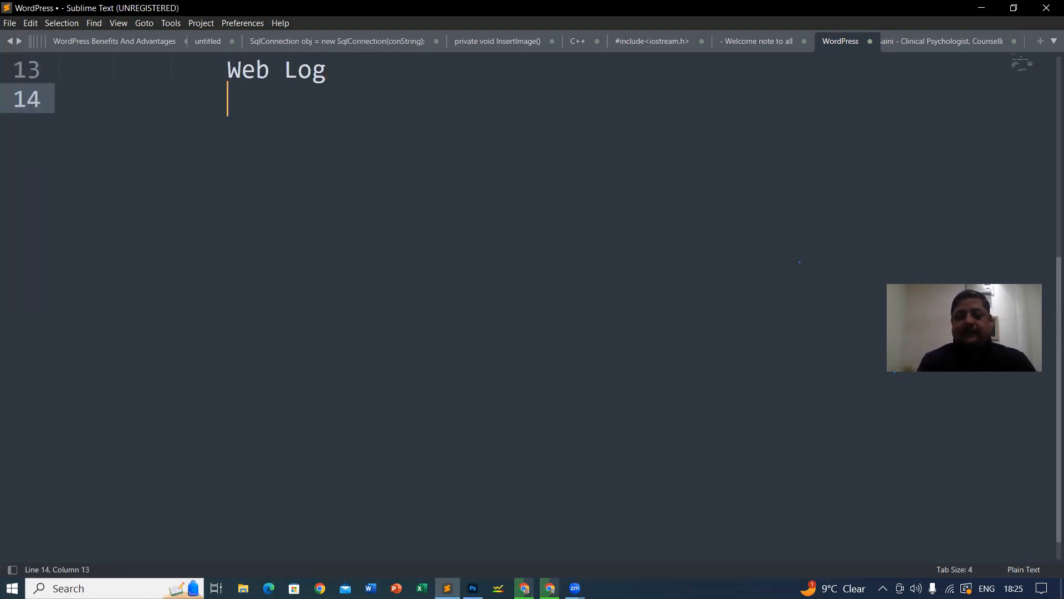
type("BLOG")
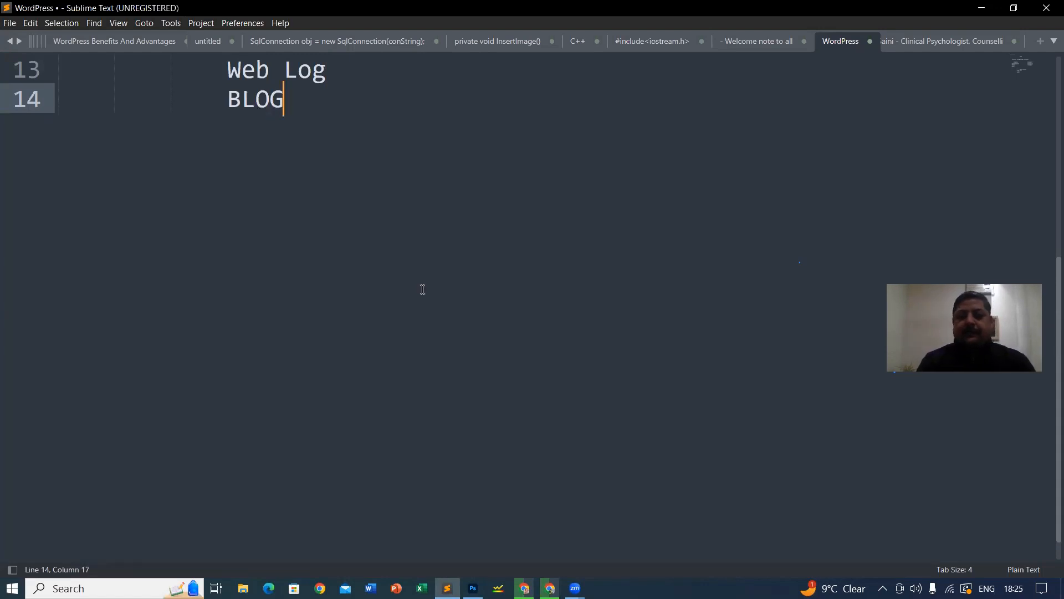
scroll(324, 177, "up", 1)
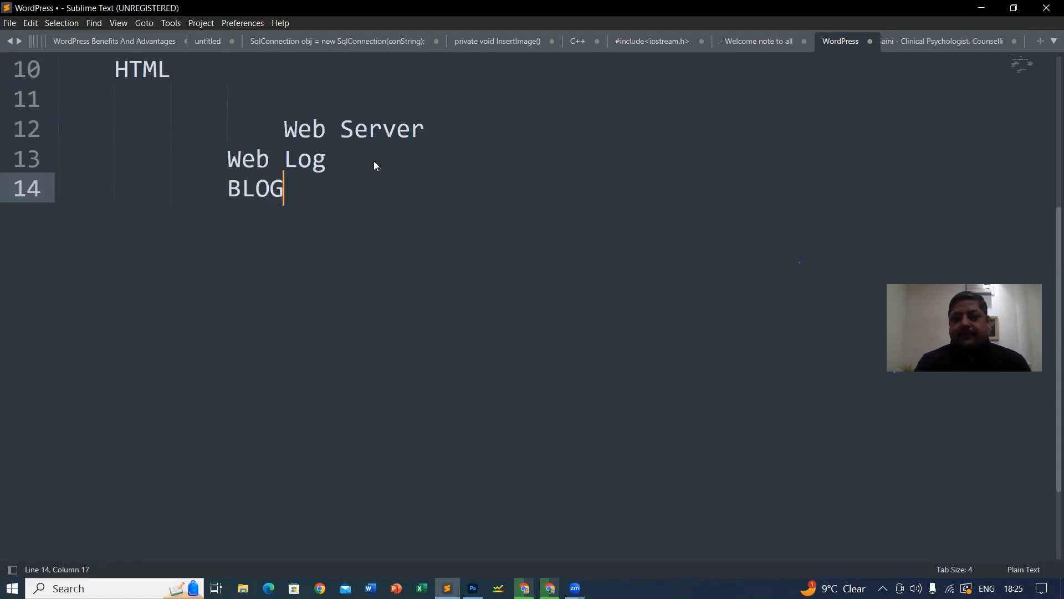
key("Up")
key("Left")
key("Left")
key("shift+Right")
key("shift+Right")
key("shift+Right")
key("shift+Right")
key("shift+Right")
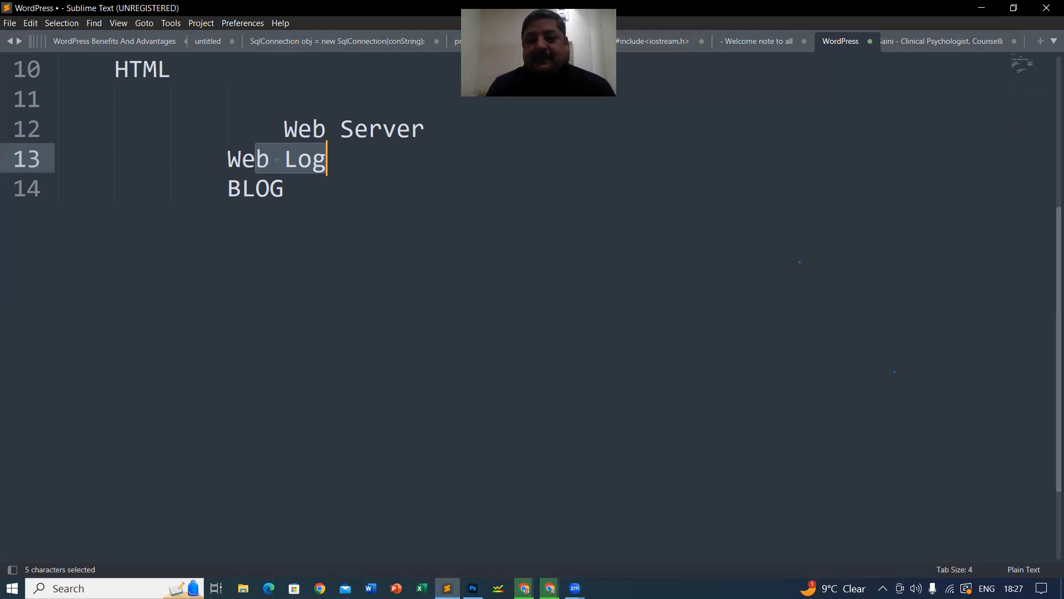
left_click(981, 8)
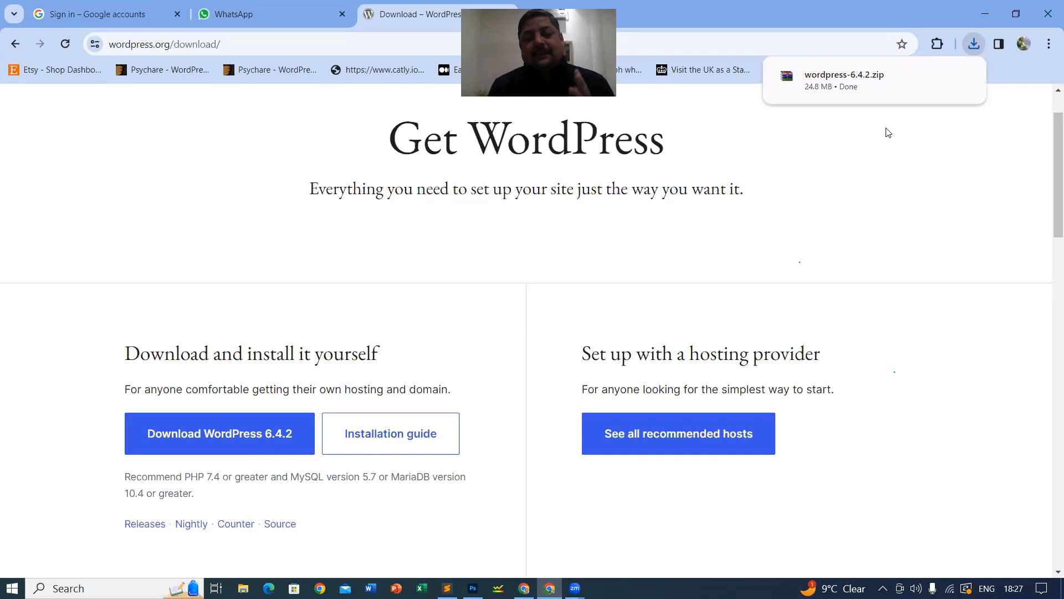
Step: Show wordpress-6.4.2.zip in its Downloads folder from Chrome's download list
left_click(972, 46)
mouse_move(939, 107)
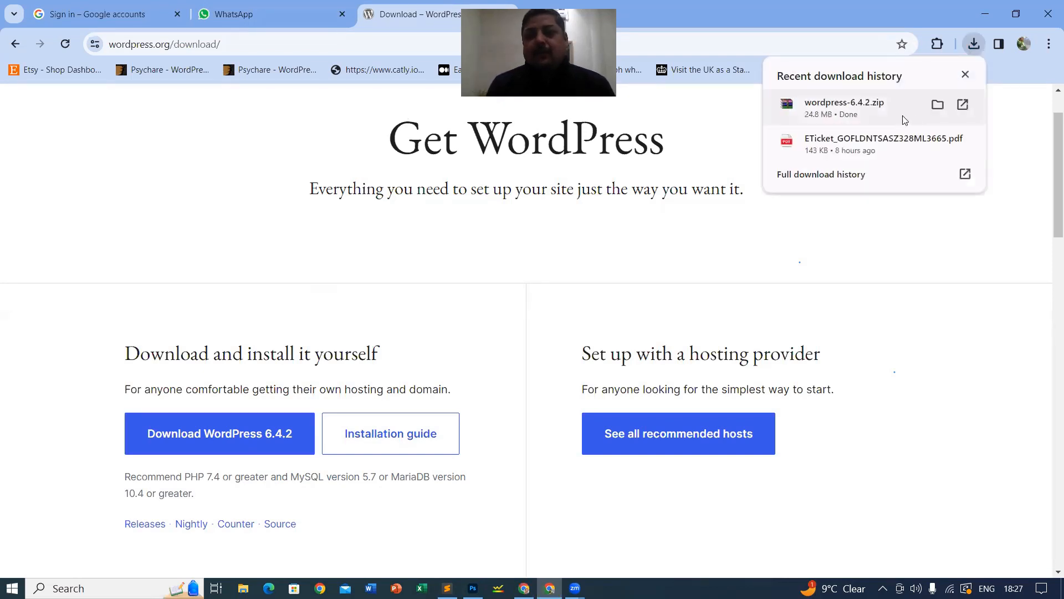
left_click(938, 106)
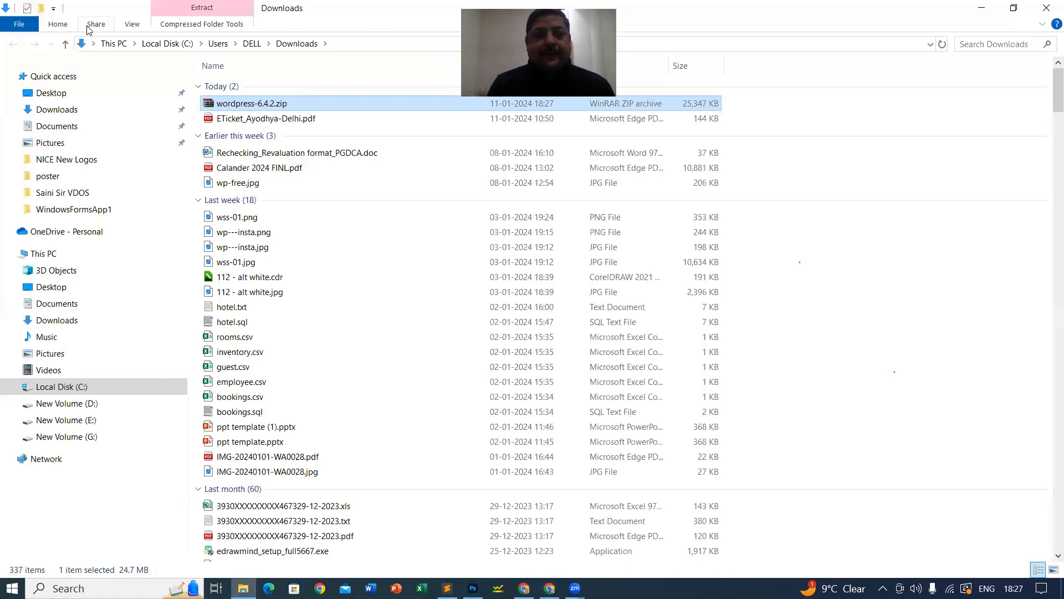
Step: Switch Downloads to Extra large icons and extract wordpress-6.4.2.zip into a wordpress-6.4.2 folder
left_click(132, 25)
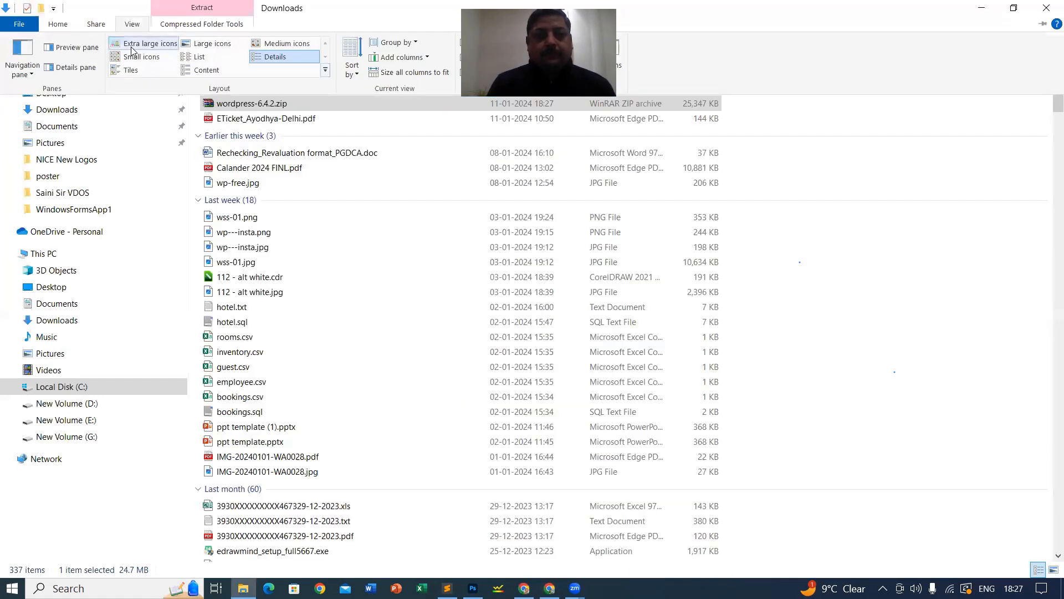
left_click(132, 47)
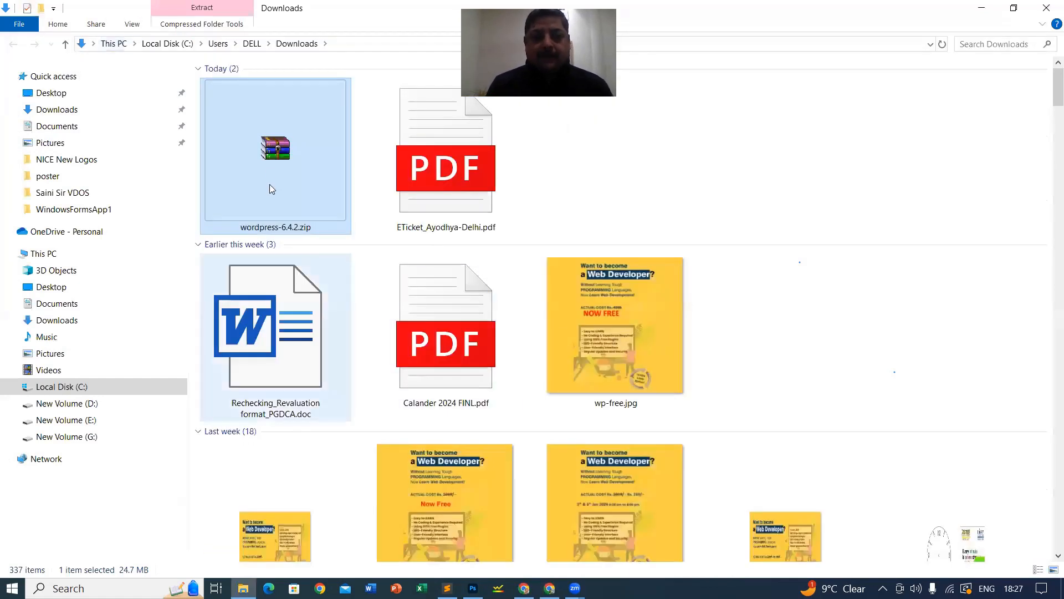
right_click(285, 150)
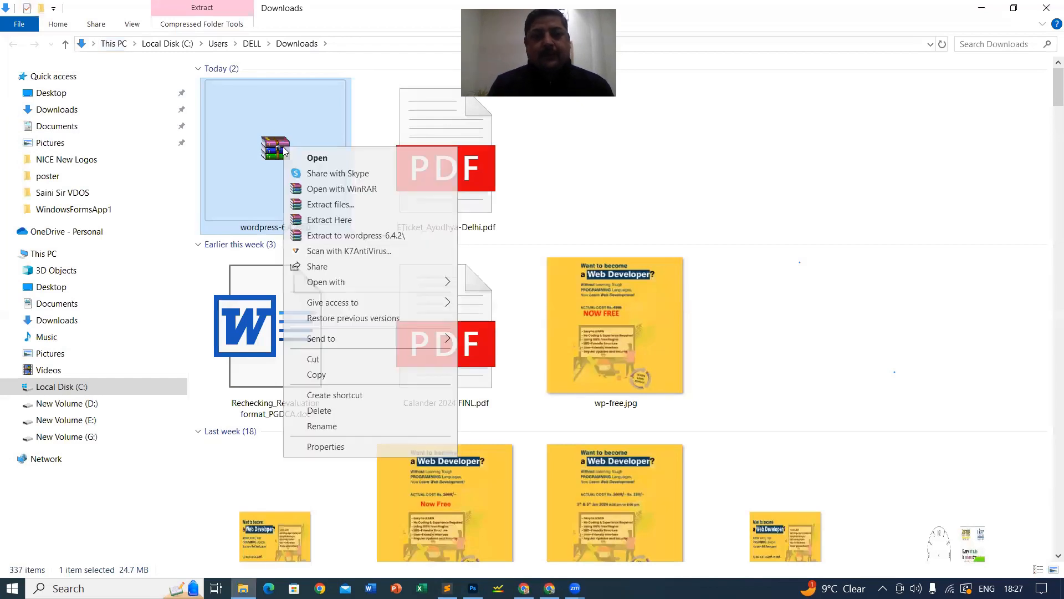
left_click(374, 237)
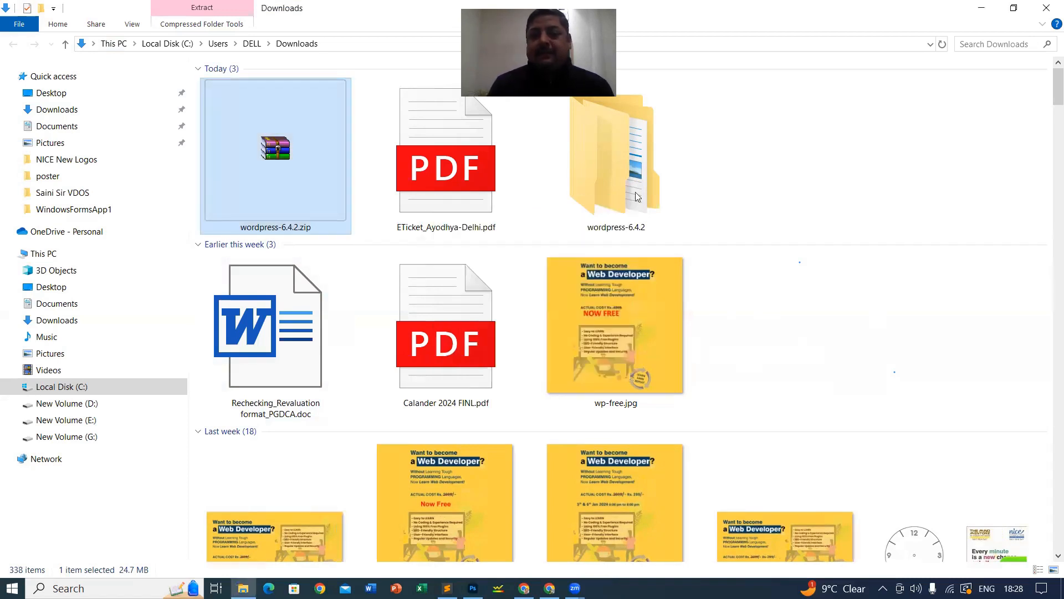
Step: Open the wordpress-6.4.2 folder in Downloads and select its single wordpress subfolder
double_click(612, 177)
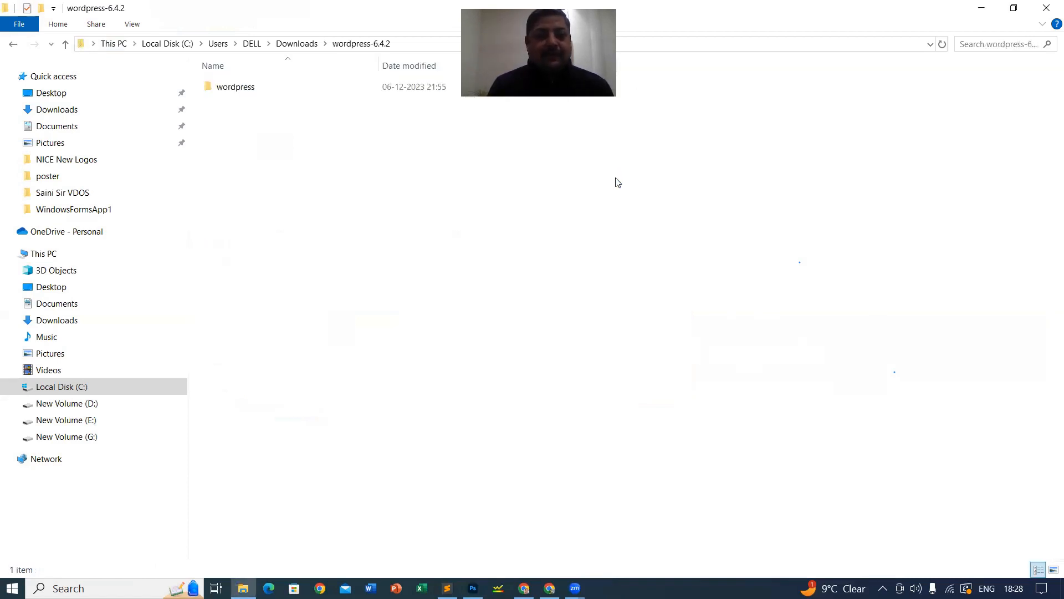
left_click(231, 92)
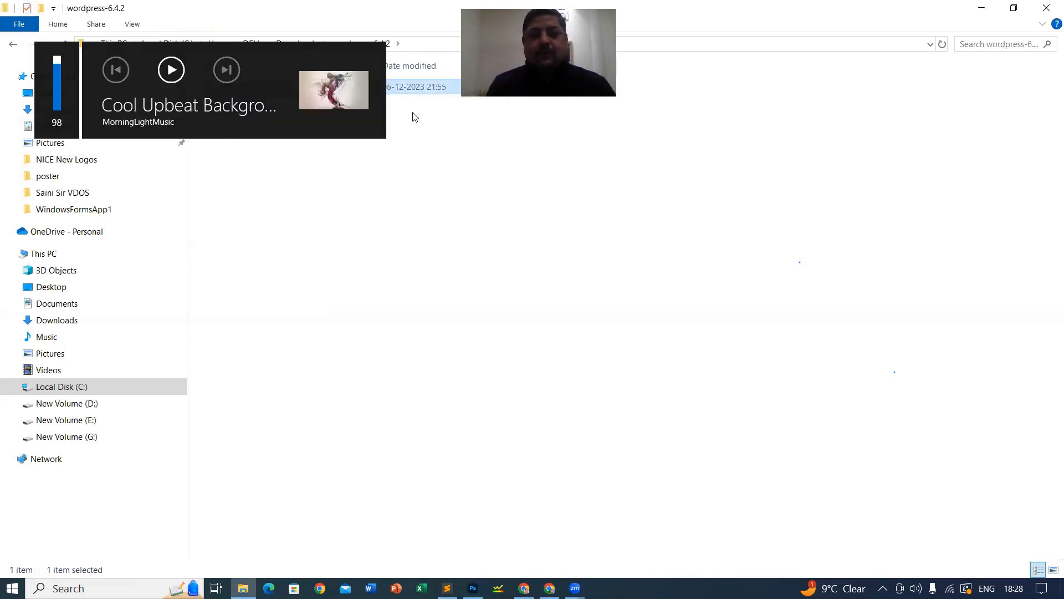
left_click(173, 191)
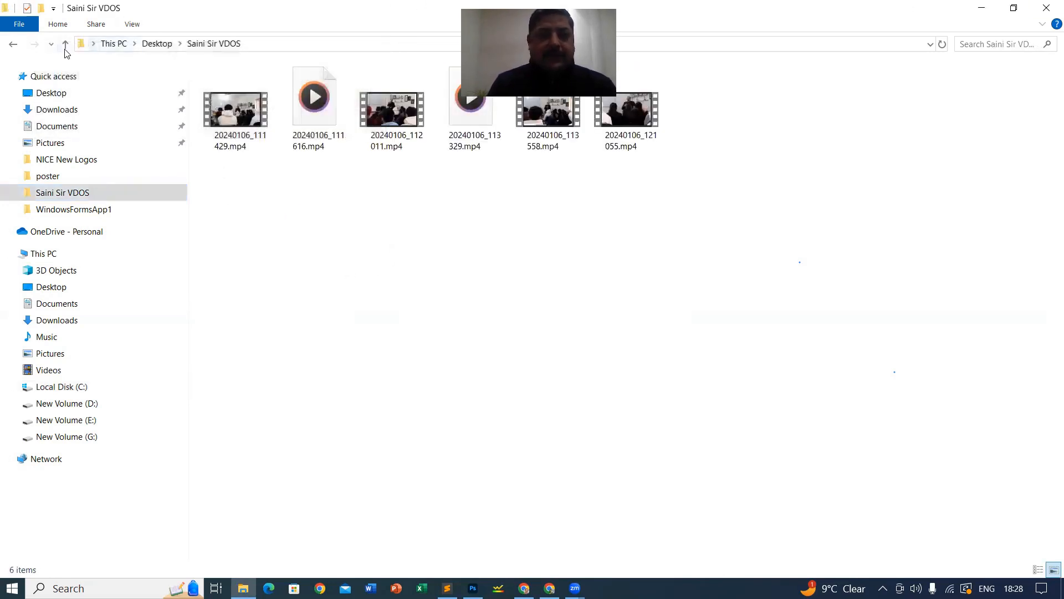
left_click(66, 44)
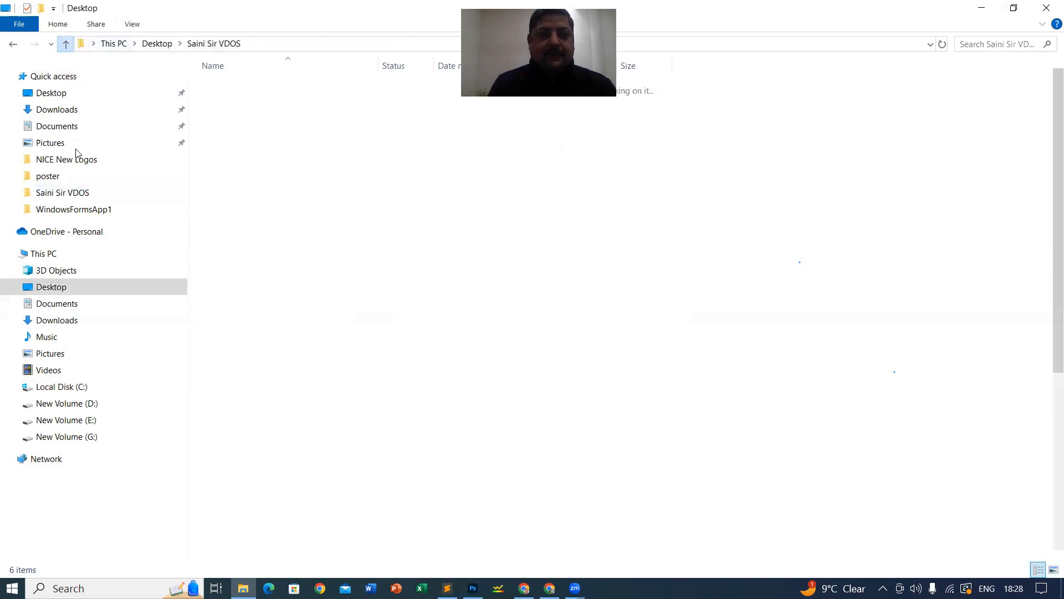
left_click(57, 109)
double_click(606, 188)
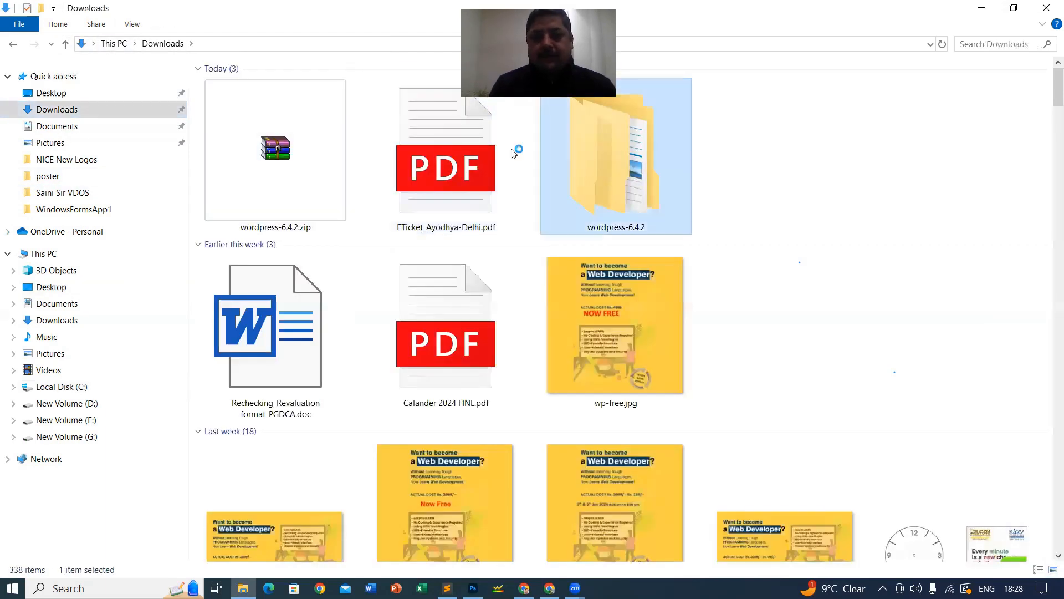
left_click(242, 90)
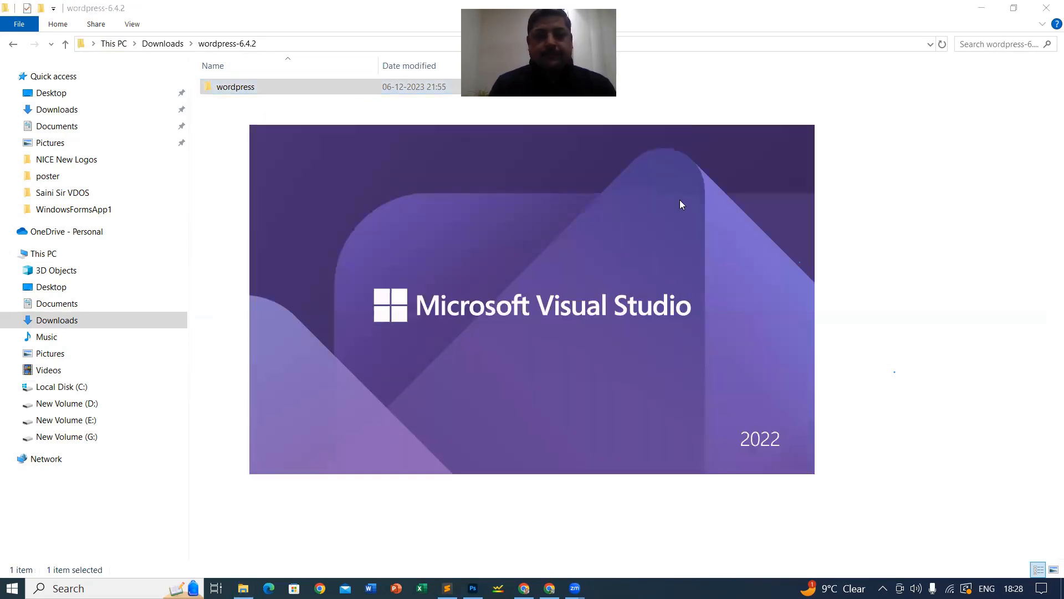
left_click(234, 93)
Step: Rename the wordpress subfolder inside wordpress-6.4.2 to myFirstWebsite
right_click(232, 93)
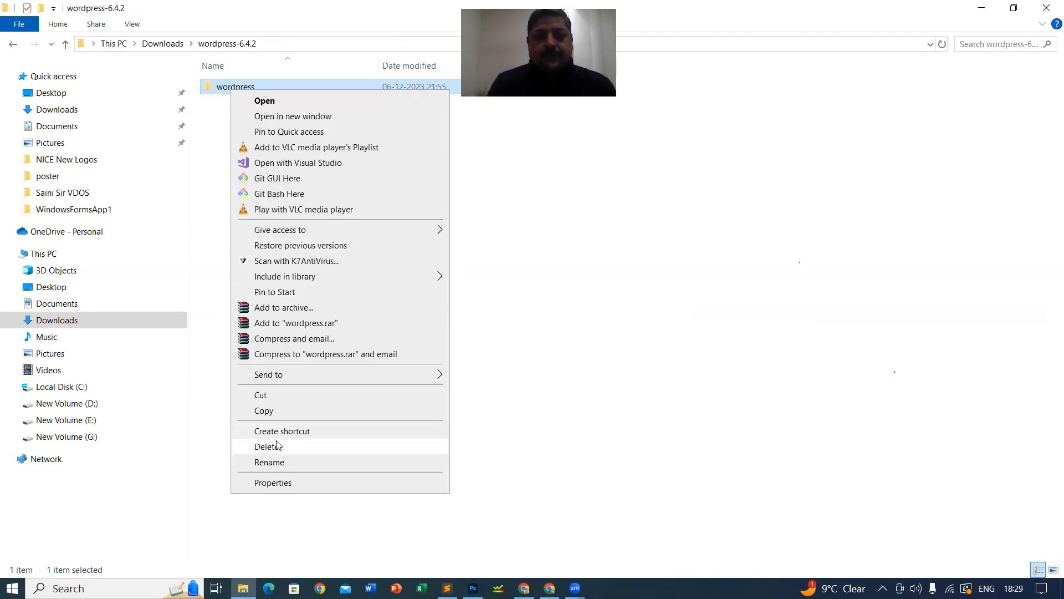
left_click(282, 467)
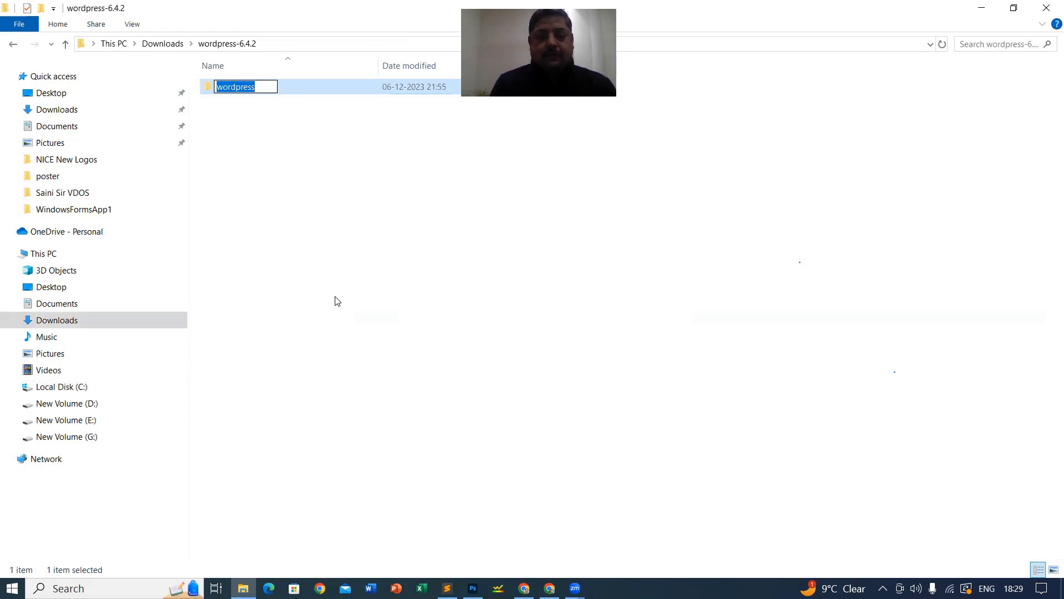
type("myFirst ")
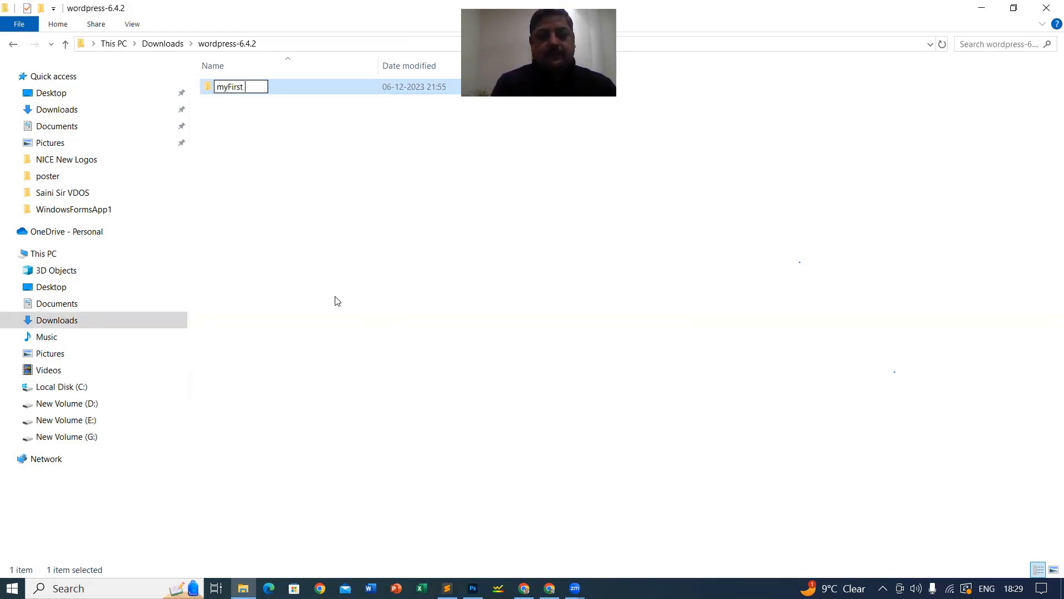
type("Web")
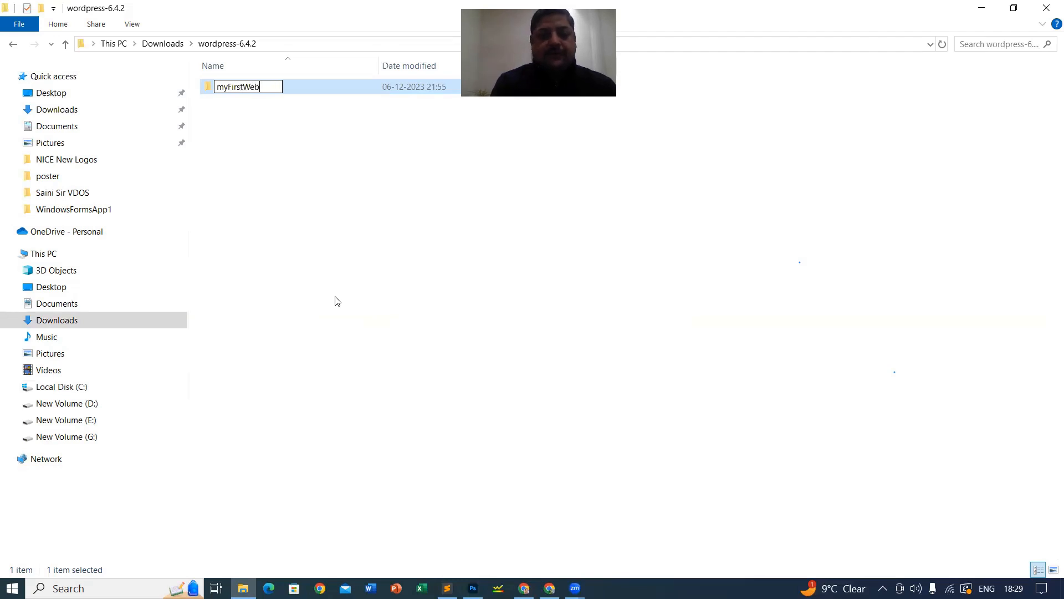
type("site")
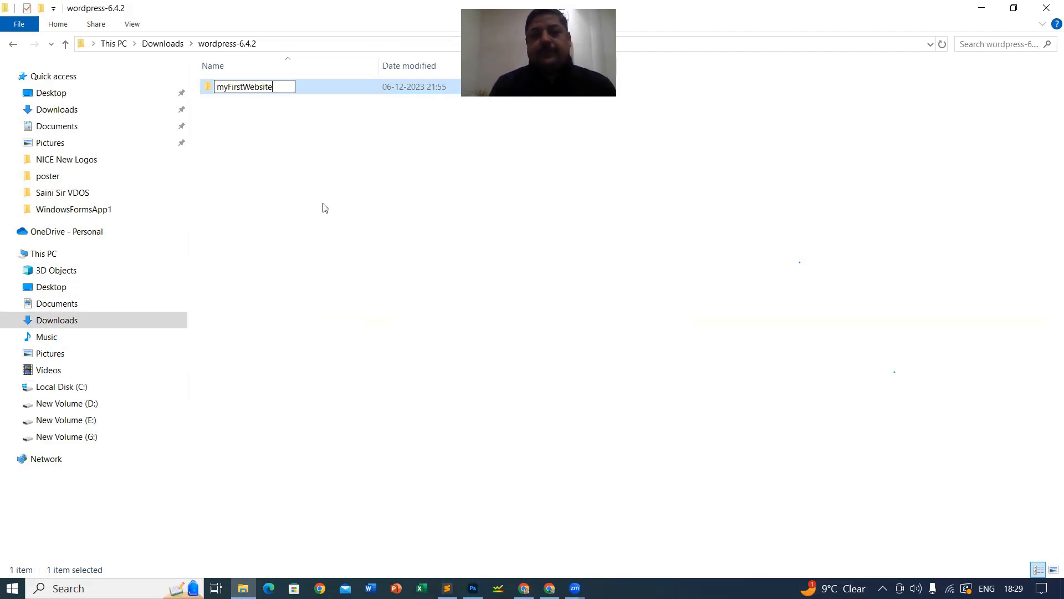
left_click(210, 91)
right_click(211, 90)
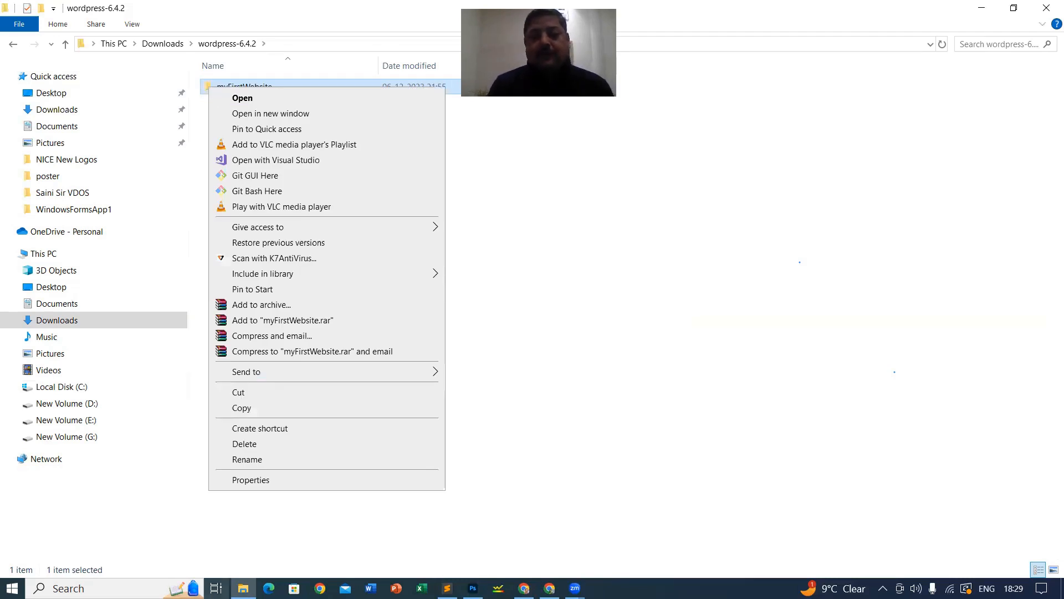
left_click(1047, 8)
left_click(988, 10)
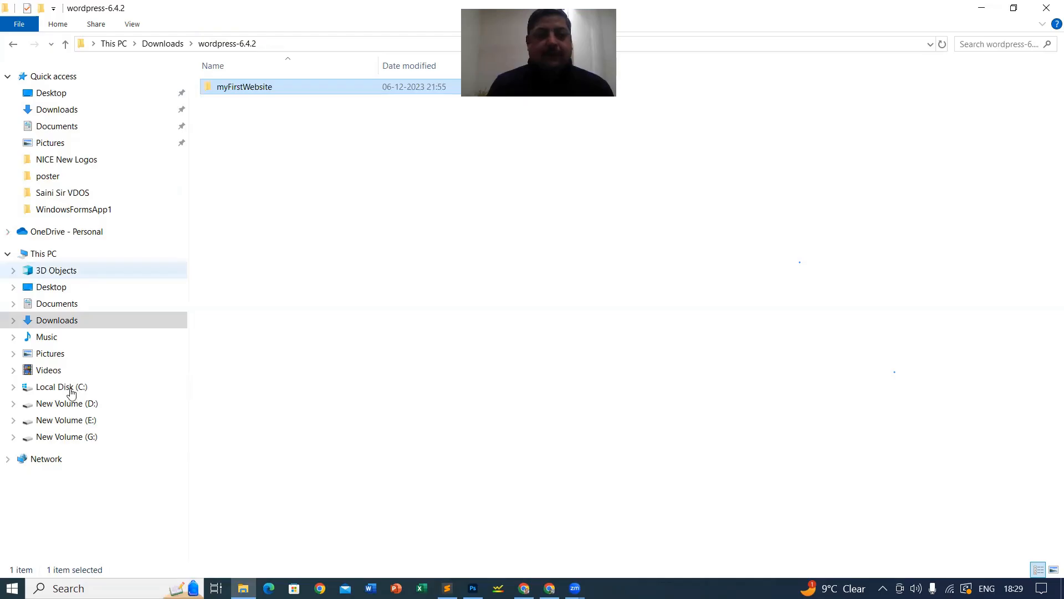
Step: Navigate from Local Disk (C:) through xampp into the htdocs folder
left_click(78, 388)
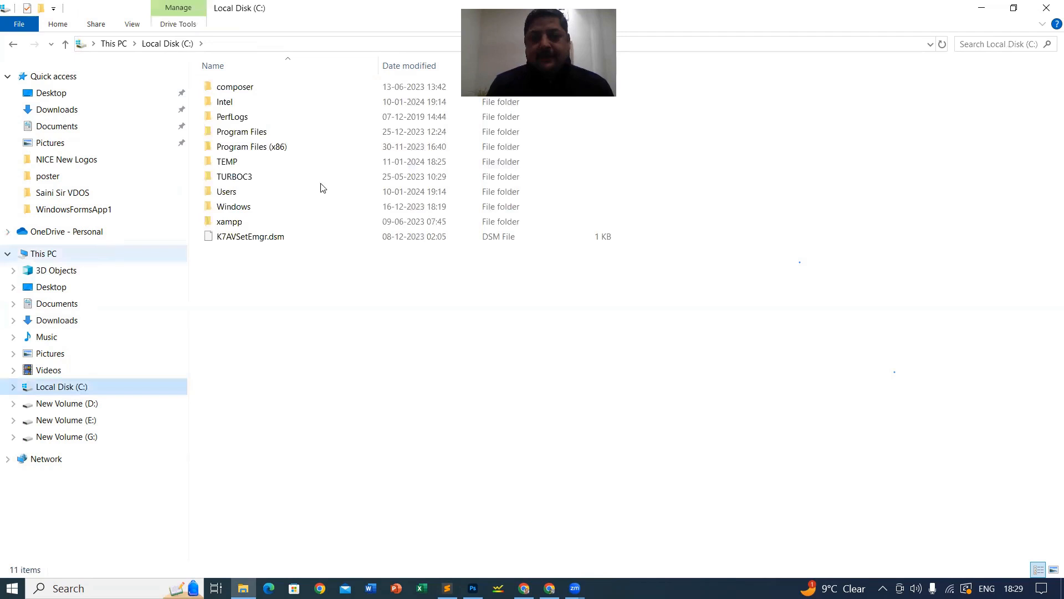
left_click(242, 224)
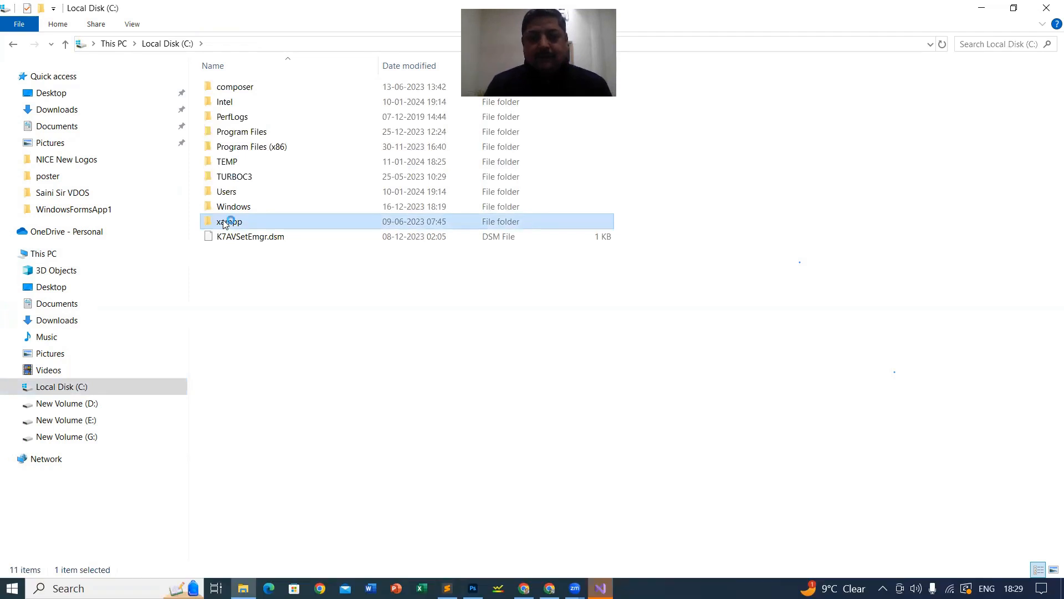
double_click(225, 222)
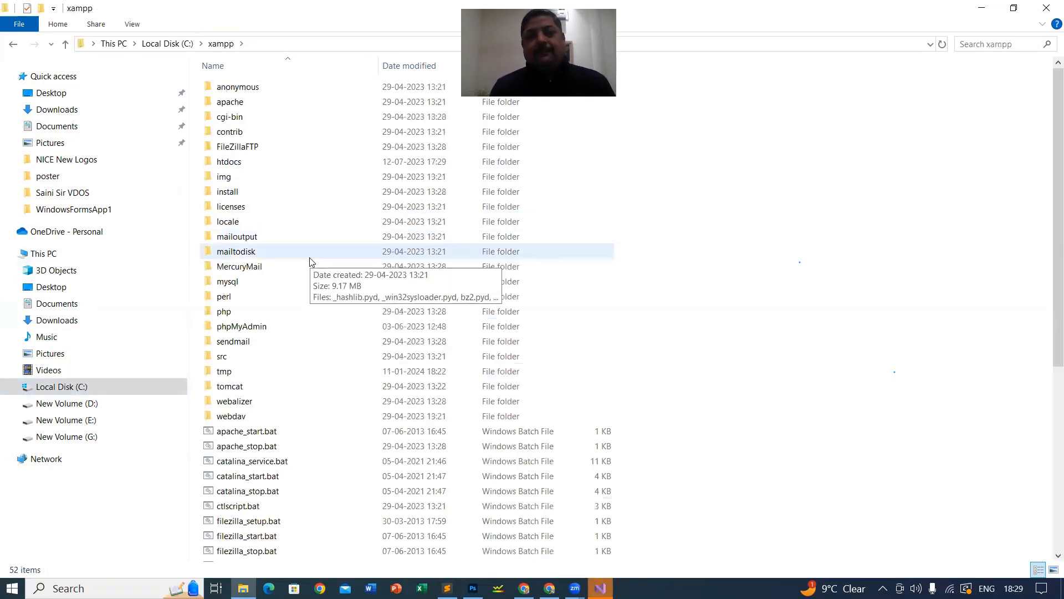
left_click(228, 165)
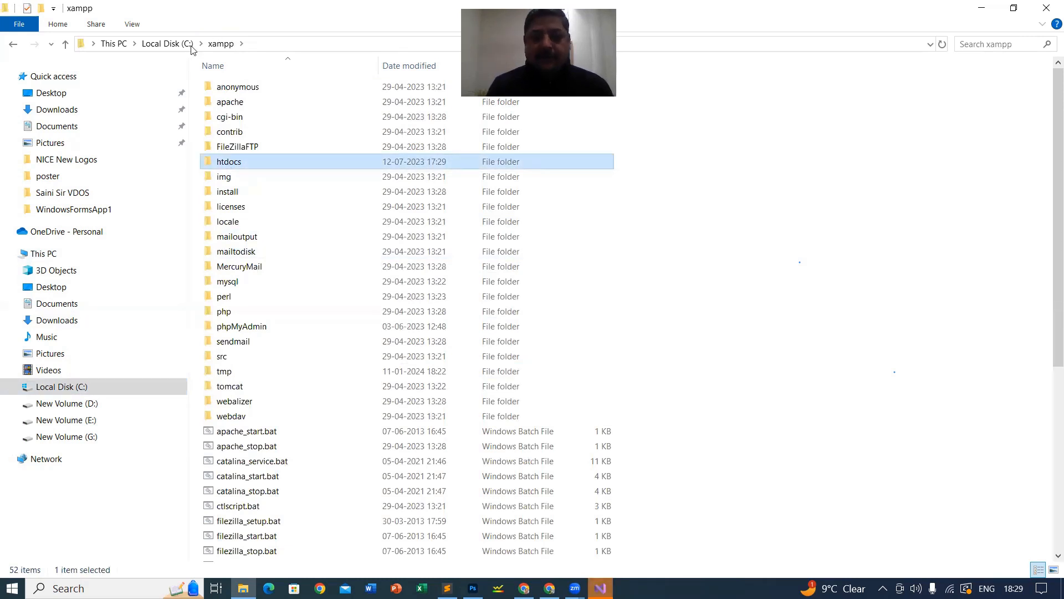
left_click(154, 44)
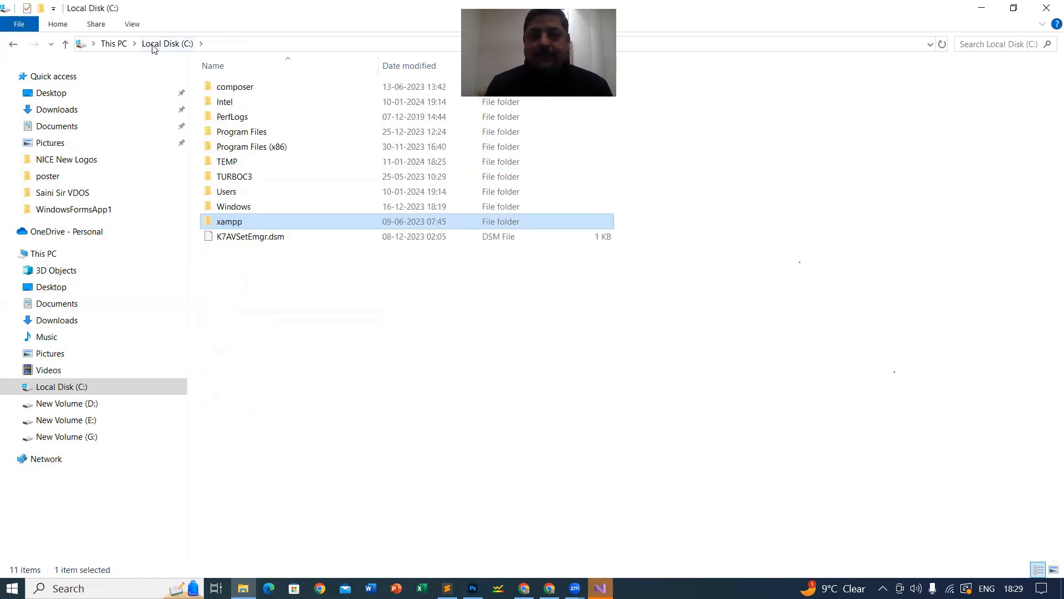
double_click(231, 223)
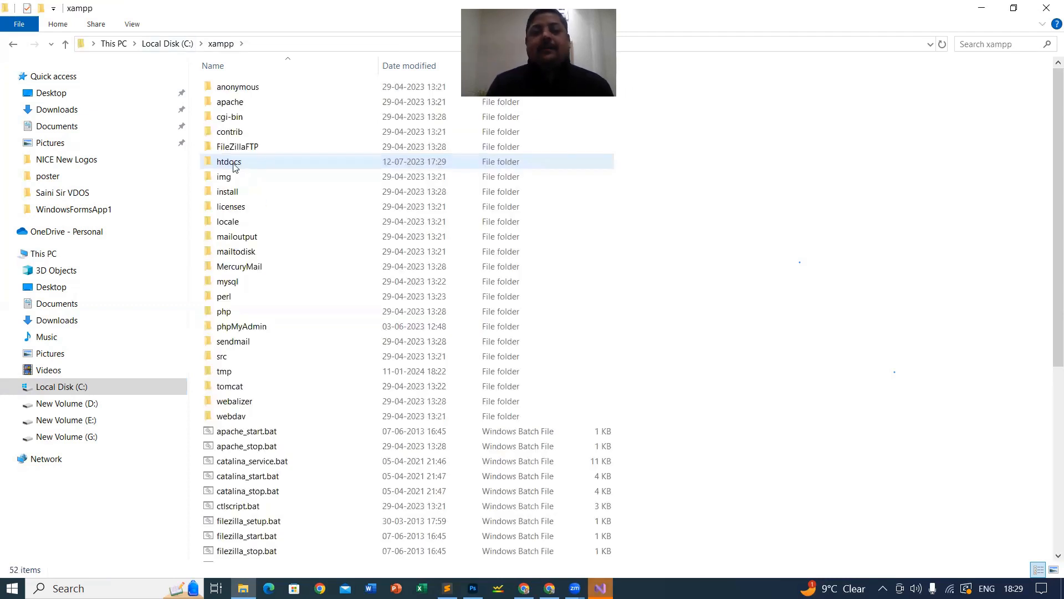
left_click(233, 168)
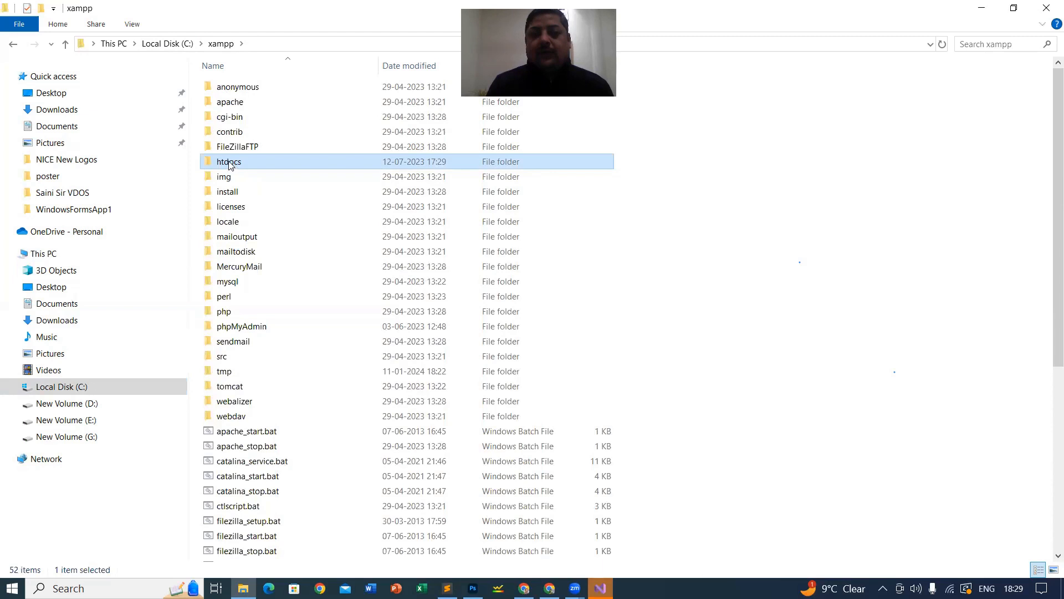
double_click(232, 163)
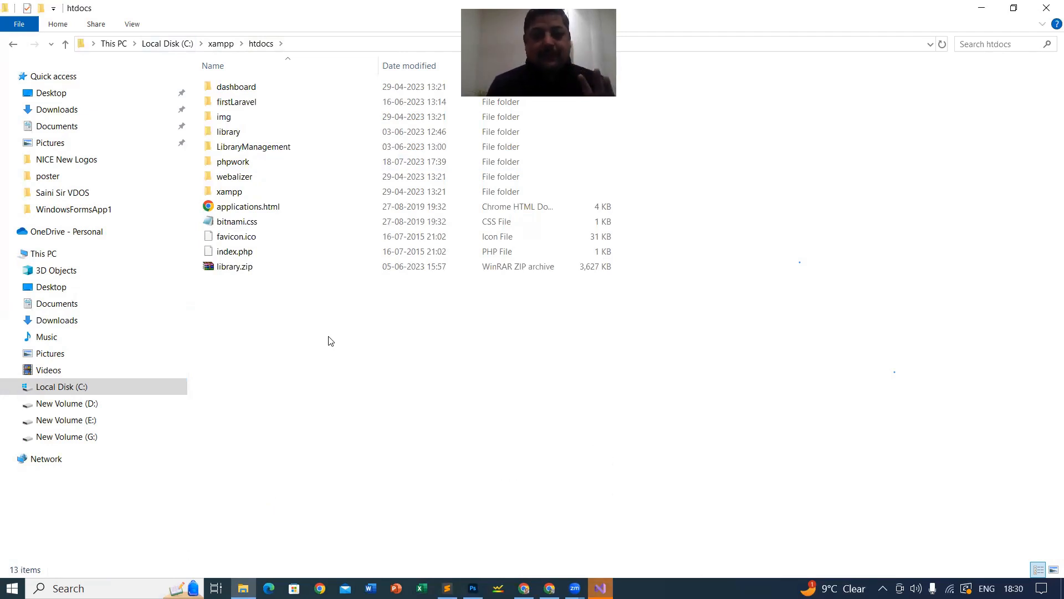
Step: Copy the myFirstWebsite folder from Downloads\wordpress-6.4.2
left_click(43, 111)
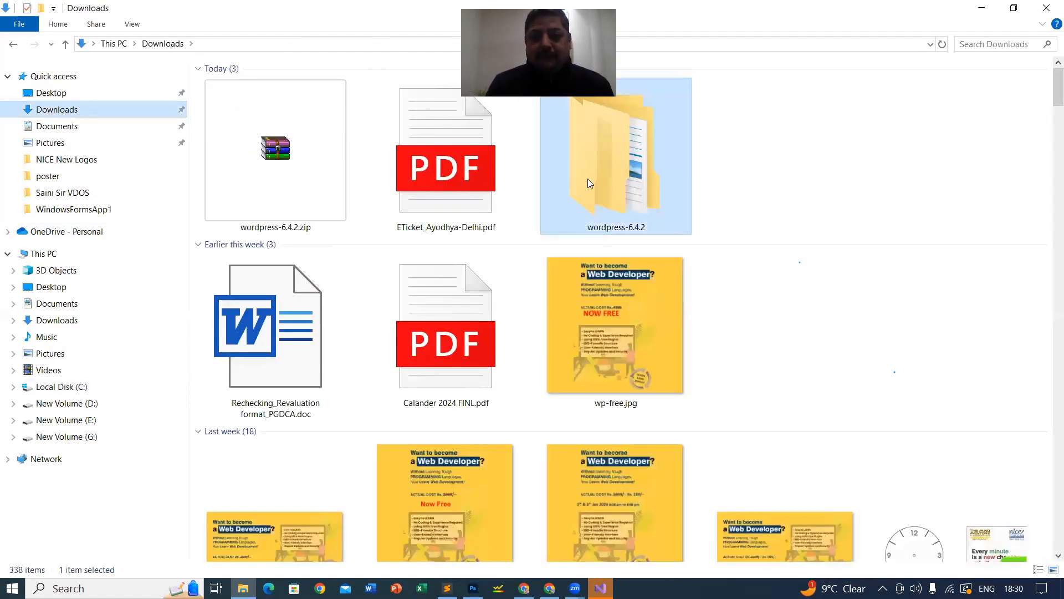
double_click(615, 160)
left_click(251, 87)
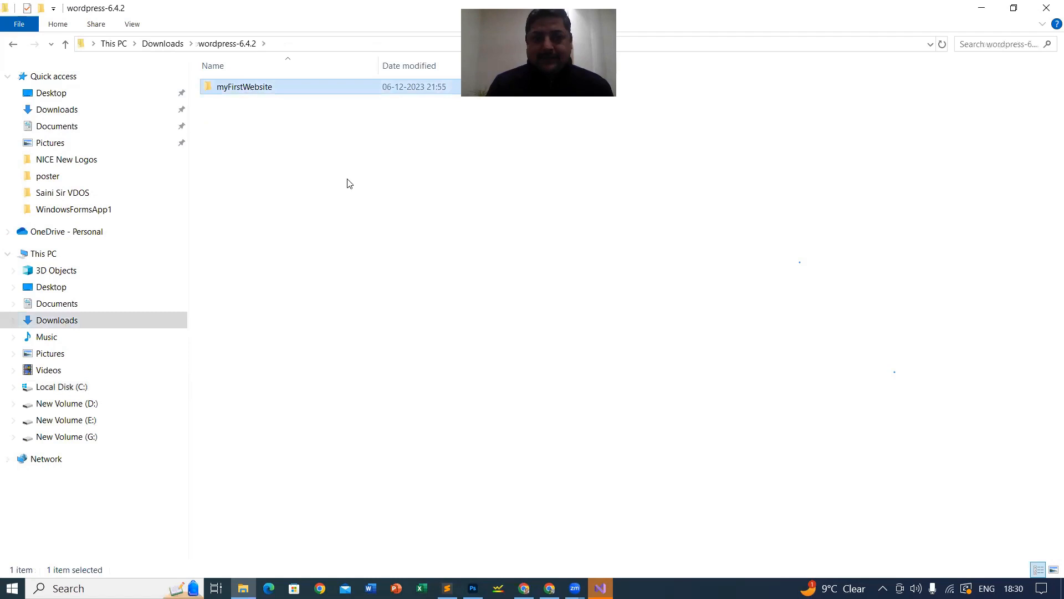
right_click(249, 85)
left_click(304, 411)
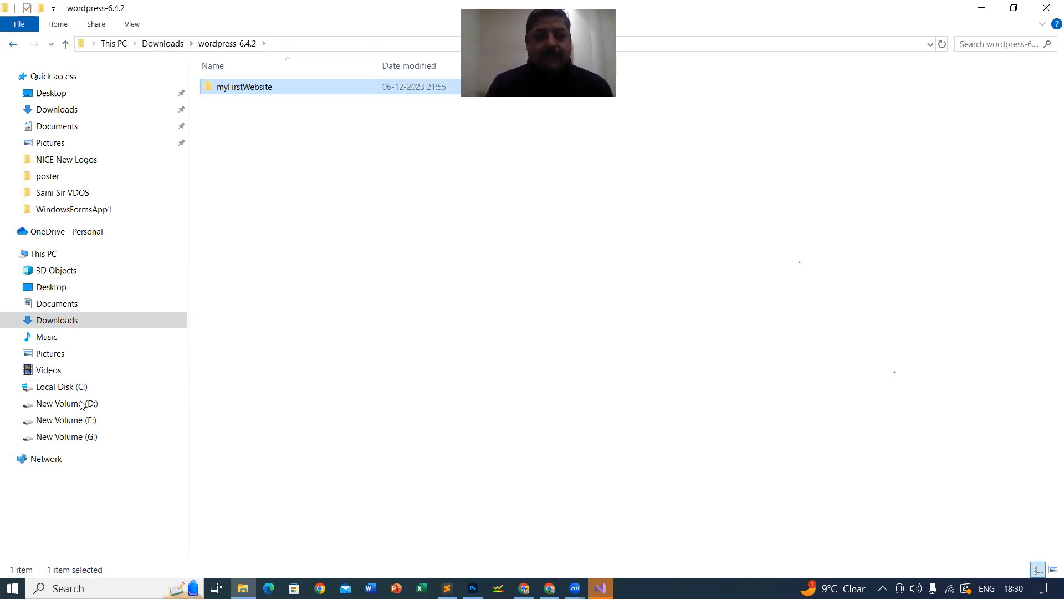
Step: Go to the xampp htdocs folder and close the Visual Studio window
key("BackSpace")
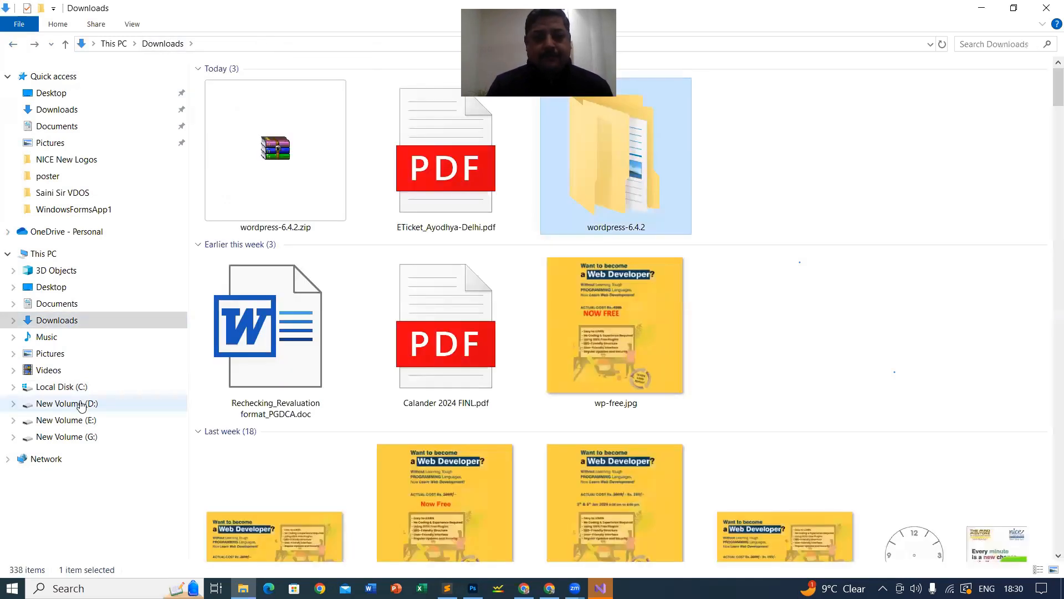
left_click(81, 404)
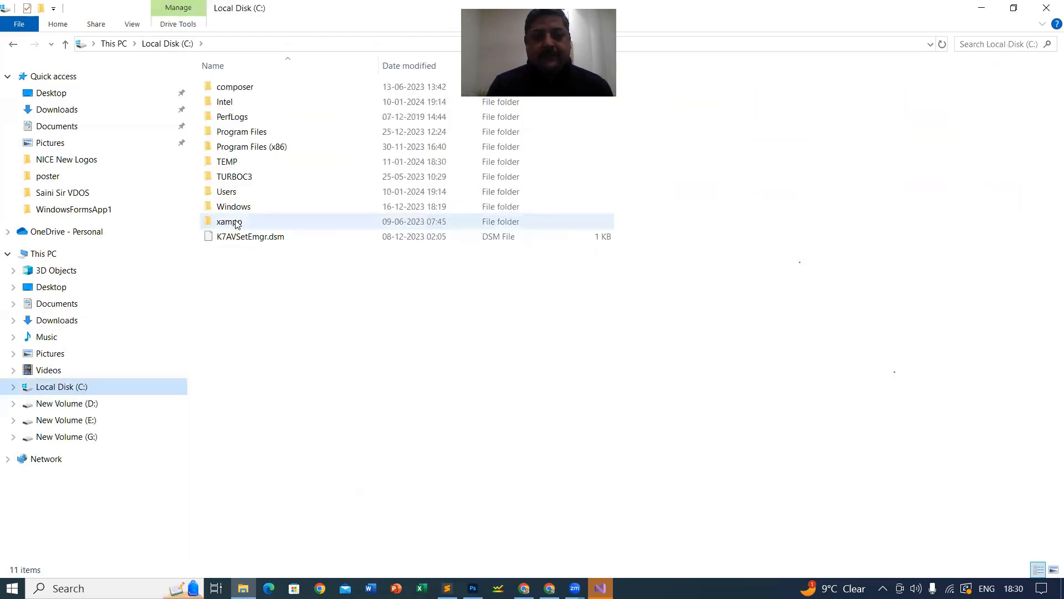
double_click(237, 221)
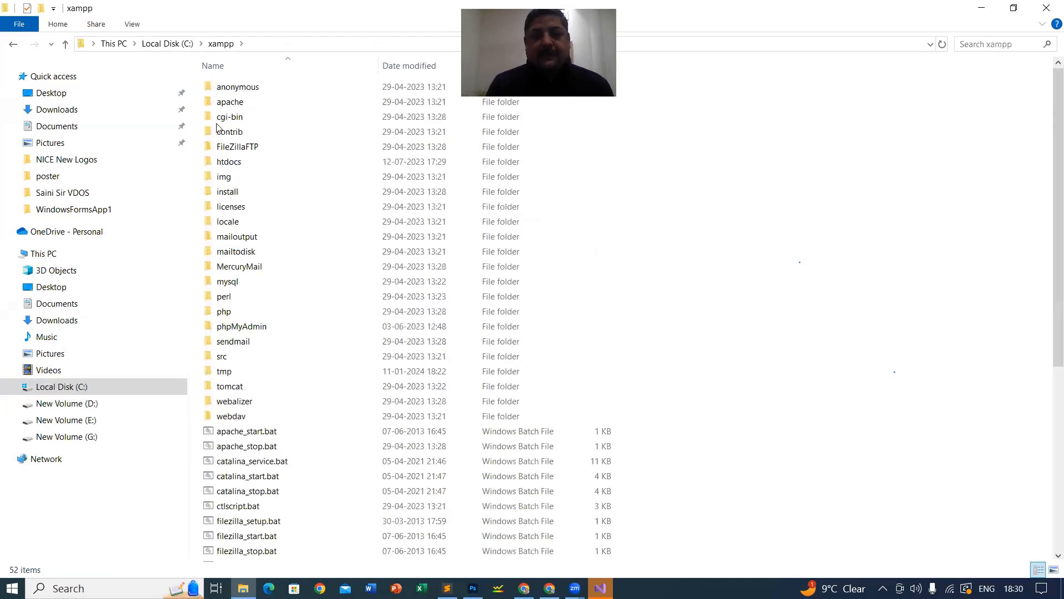
double_click(230, 164)
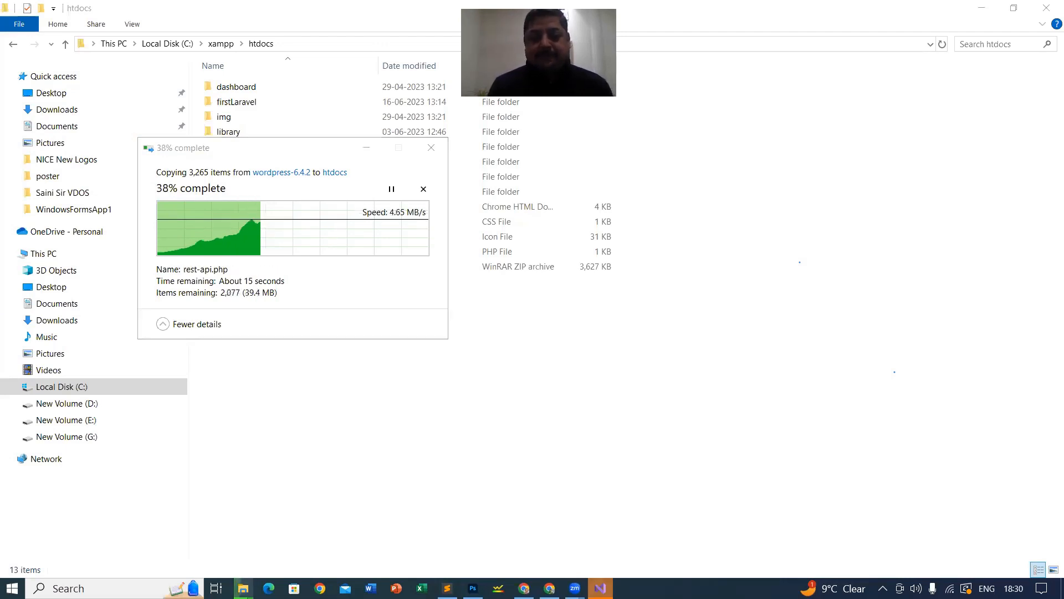
right_click(600, 589)
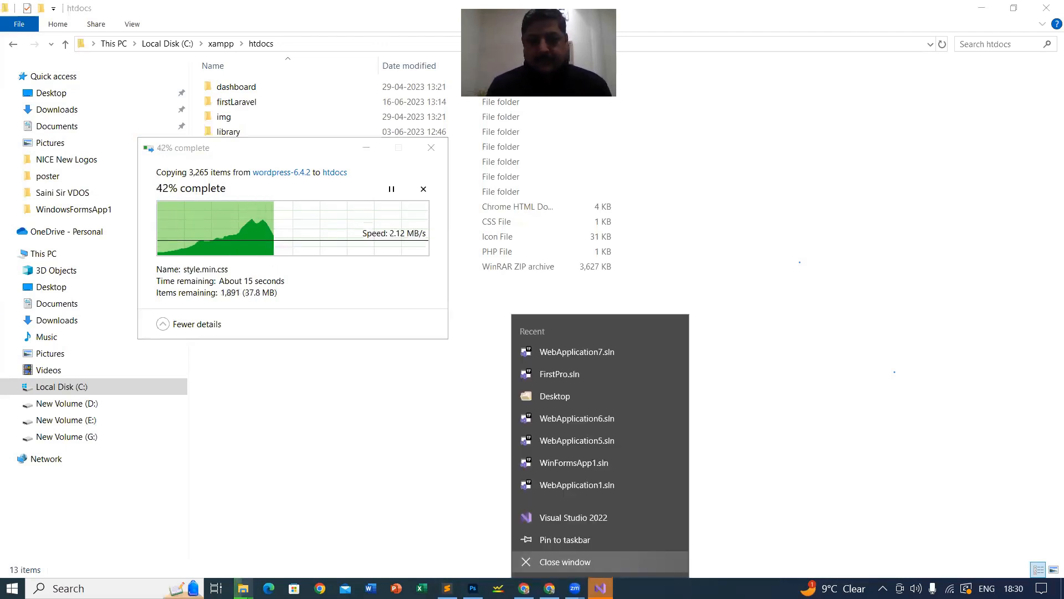
left_click(588, 564)
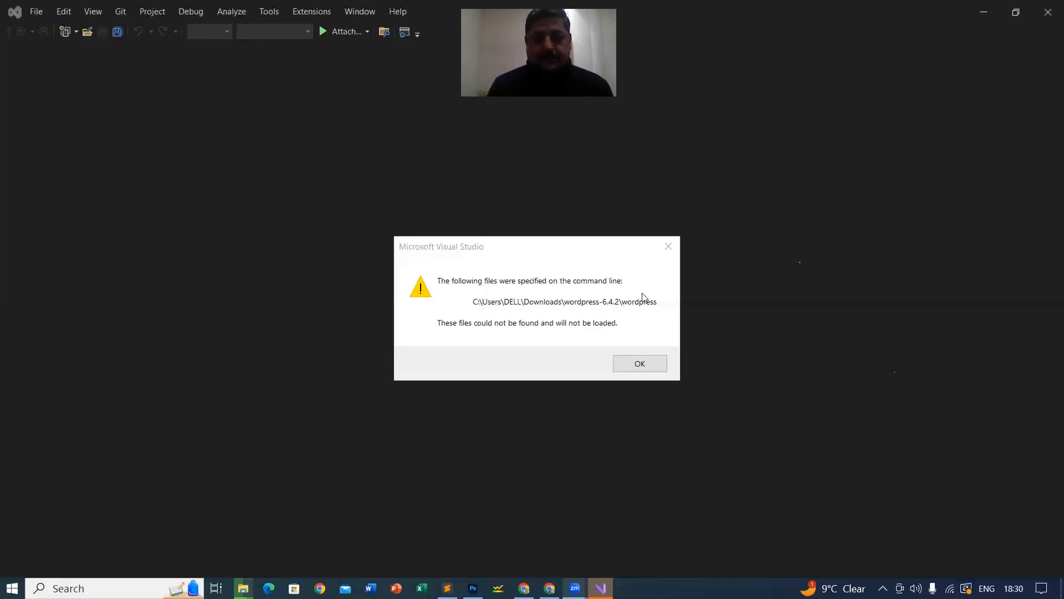
Step: Acknowledge the Visual Studio files-not-found message with OK
left_click(648, 371)
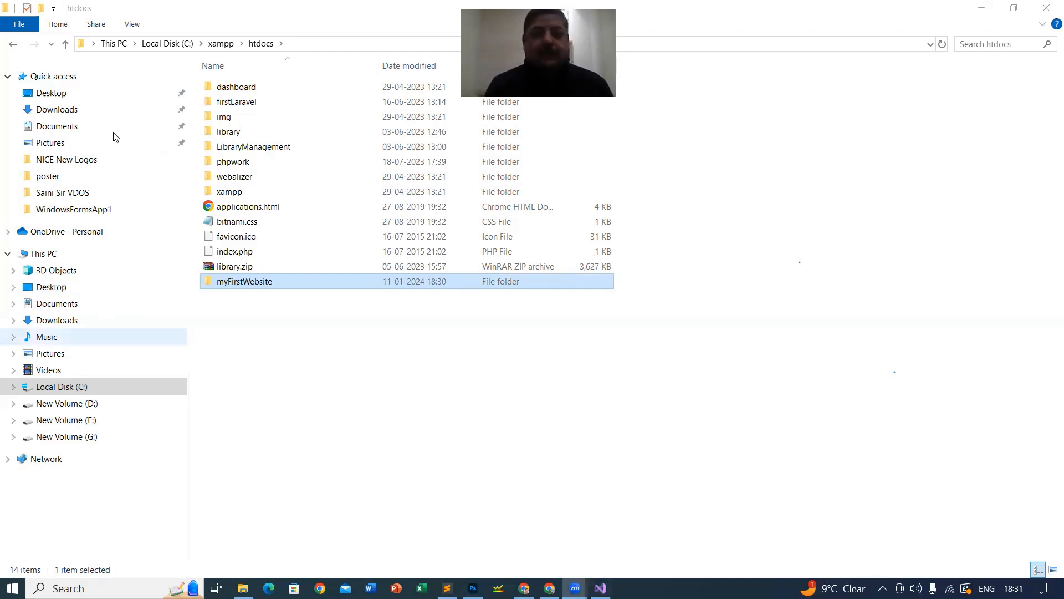
Step: Show htdocs as extra large icons, open myFirstWebsite, and use extra large icons there too
left_click(131, 25)
left_click(145, 42)
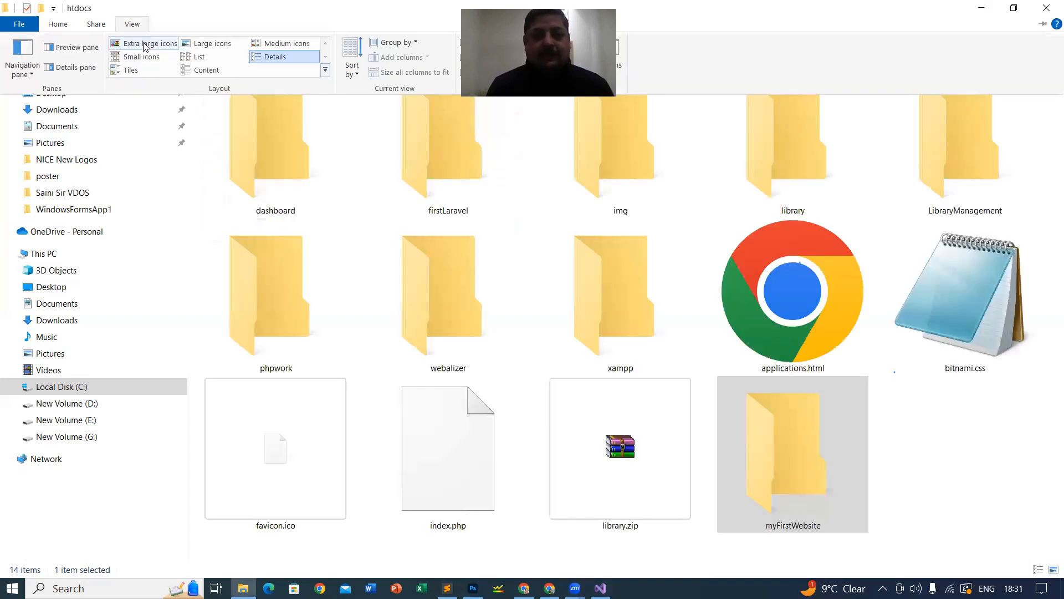
left_click(564, 141)
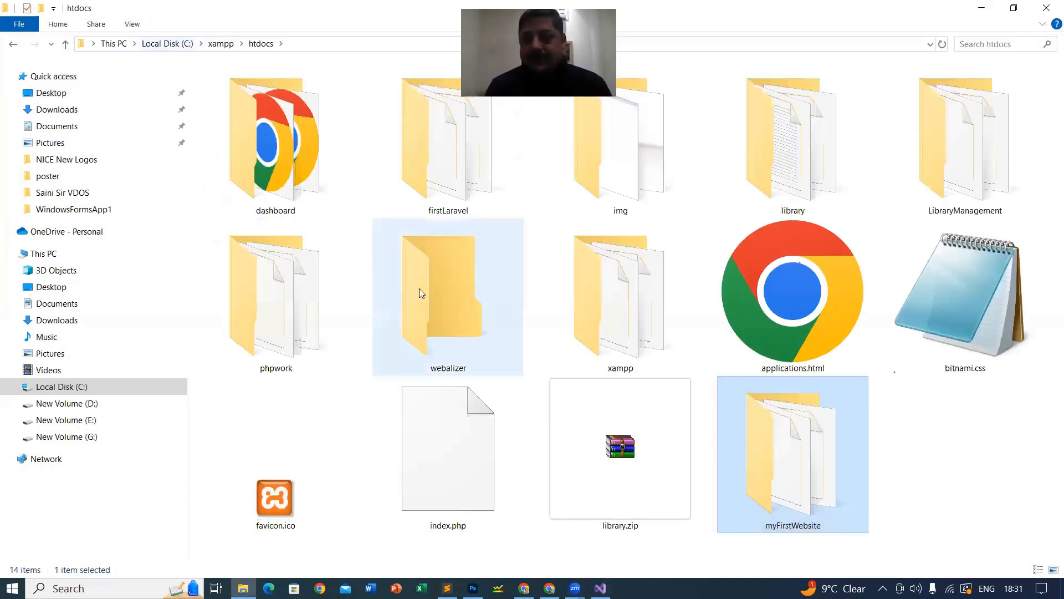
double_click(788, 472)
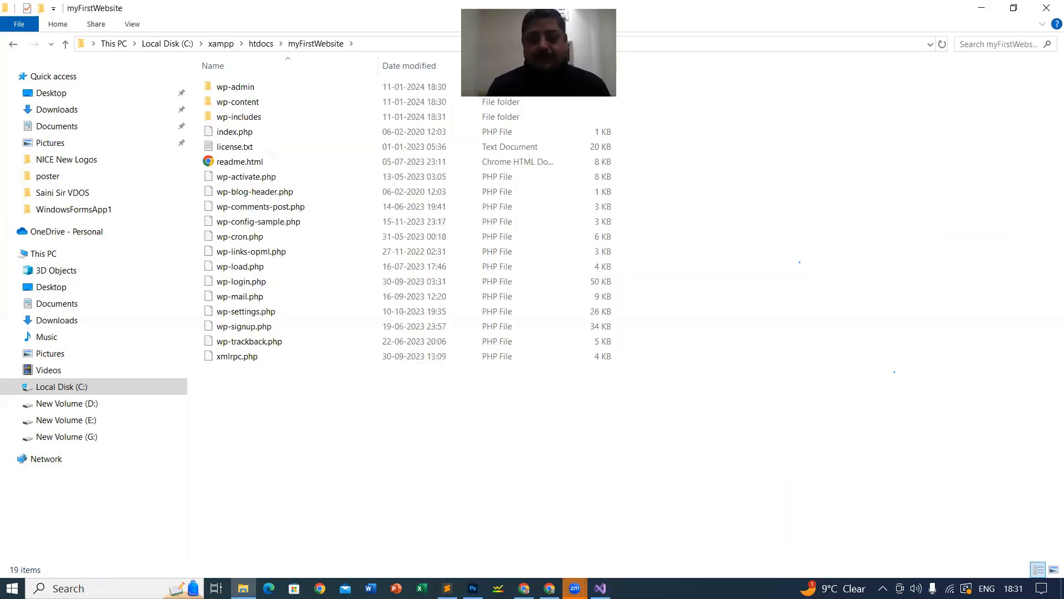
mouse_move(575, 588)
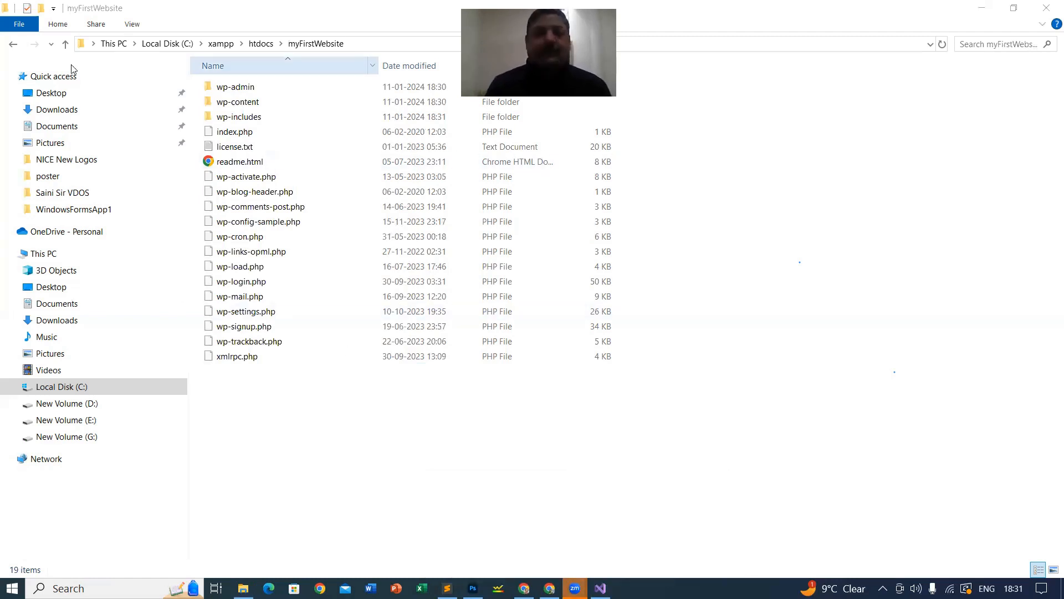
left_click(135, 27)
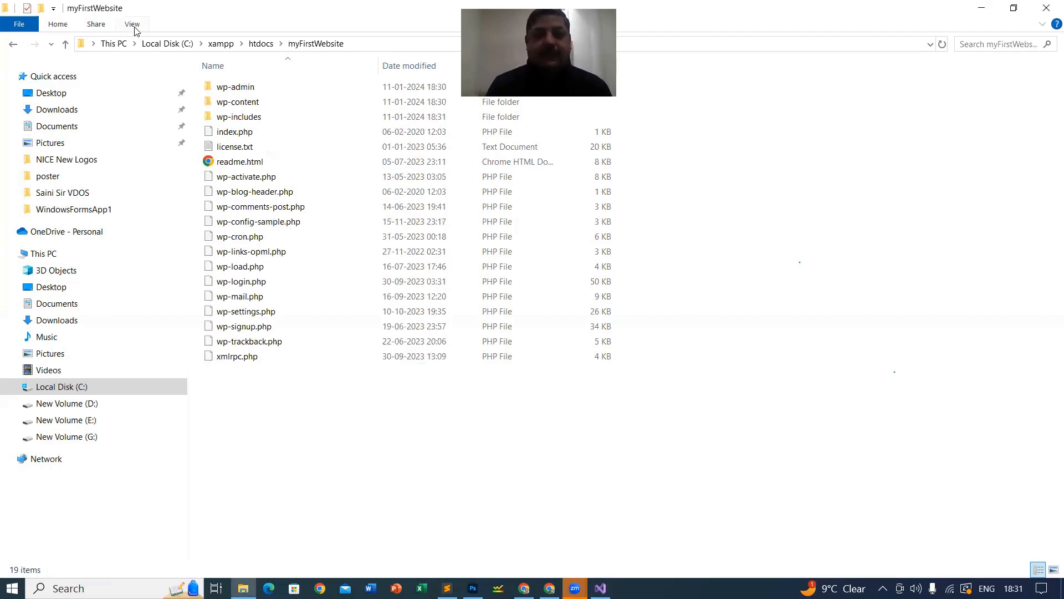
left_click(133, 25)
left_click(155, 47)
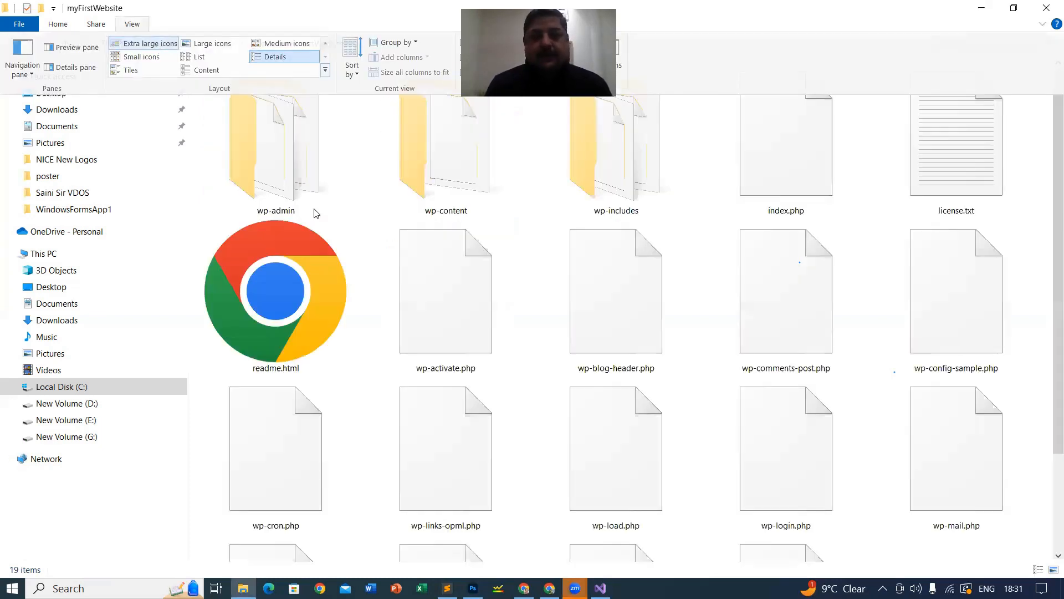
Step: Browse the site files, open wp-includes, and drag admin-bar.php into the text editor
left_click(284, 182)
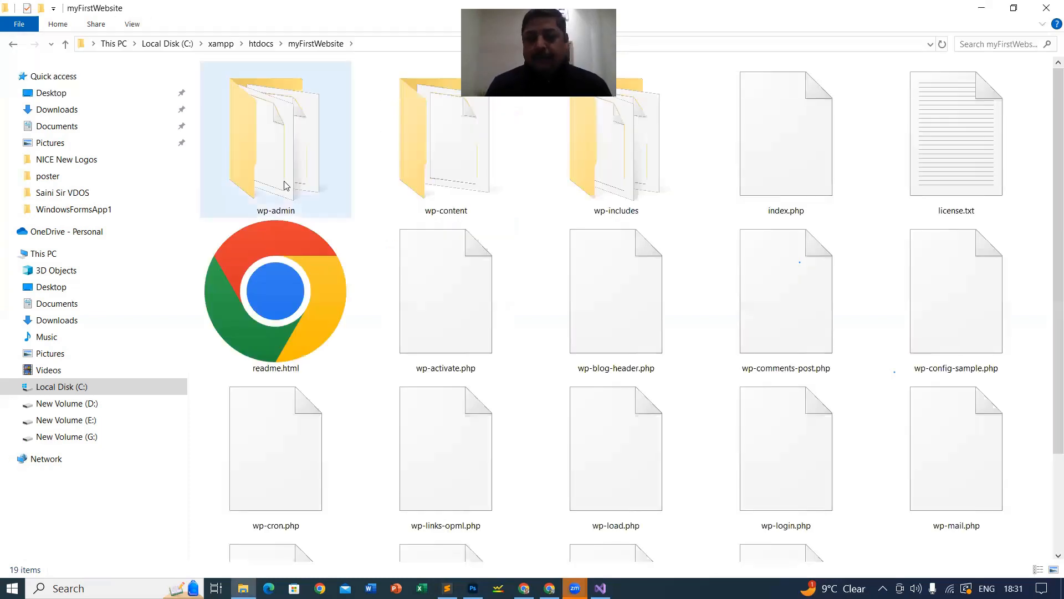
left_click(454, 184)
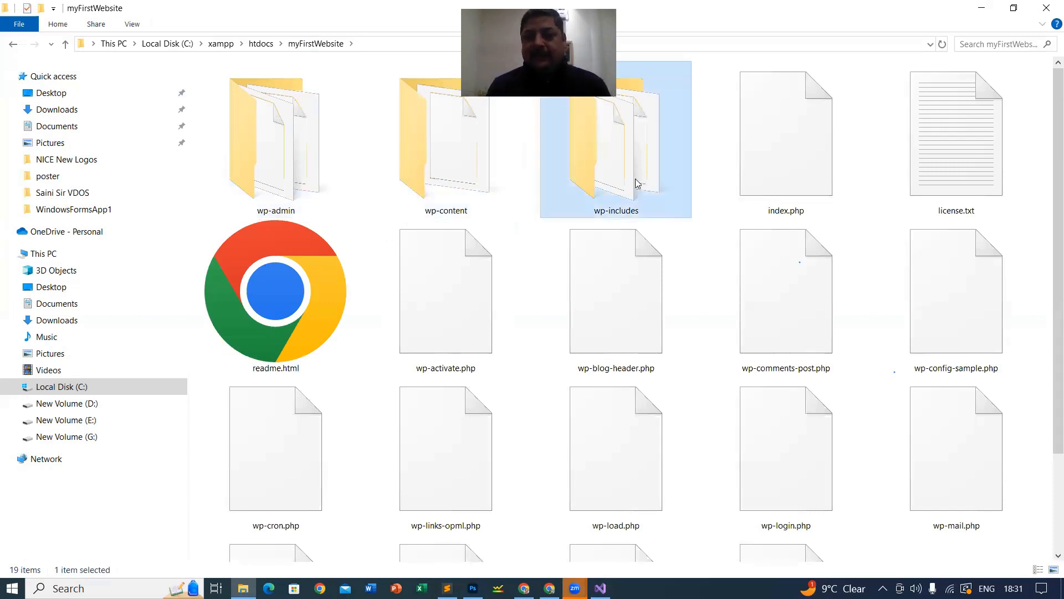
scroll(679, 278, "down", 2)
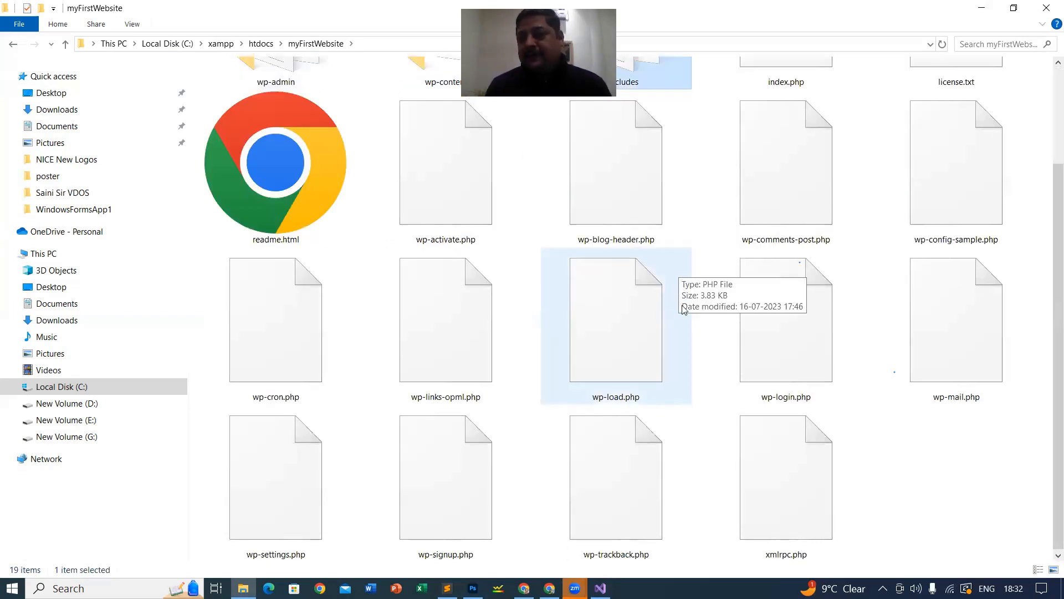
left_click(918, 196)
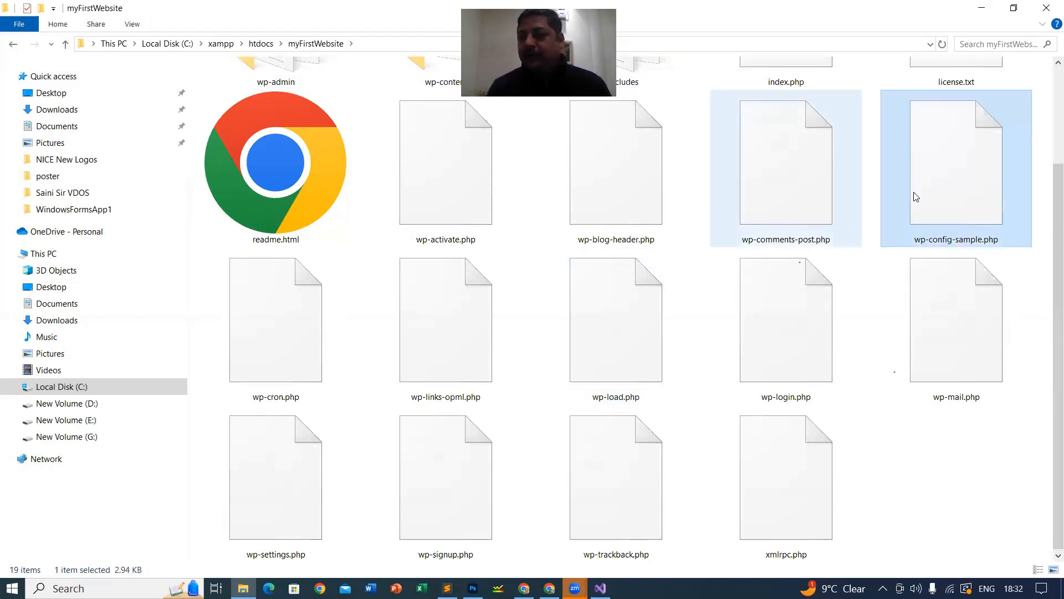
scroll(815, 277, "up", 2)
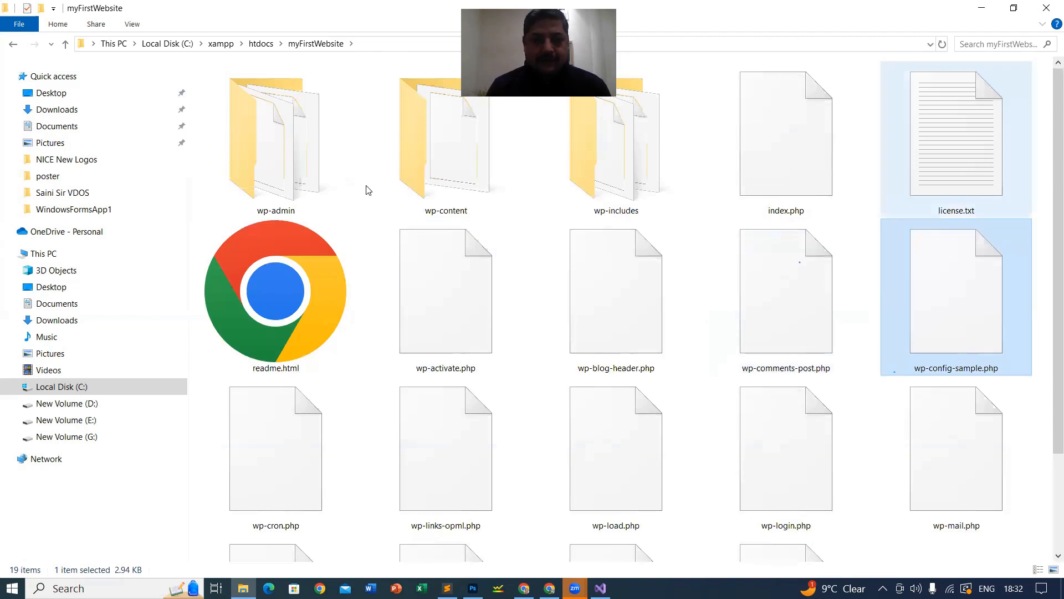
double_click(632, 174)
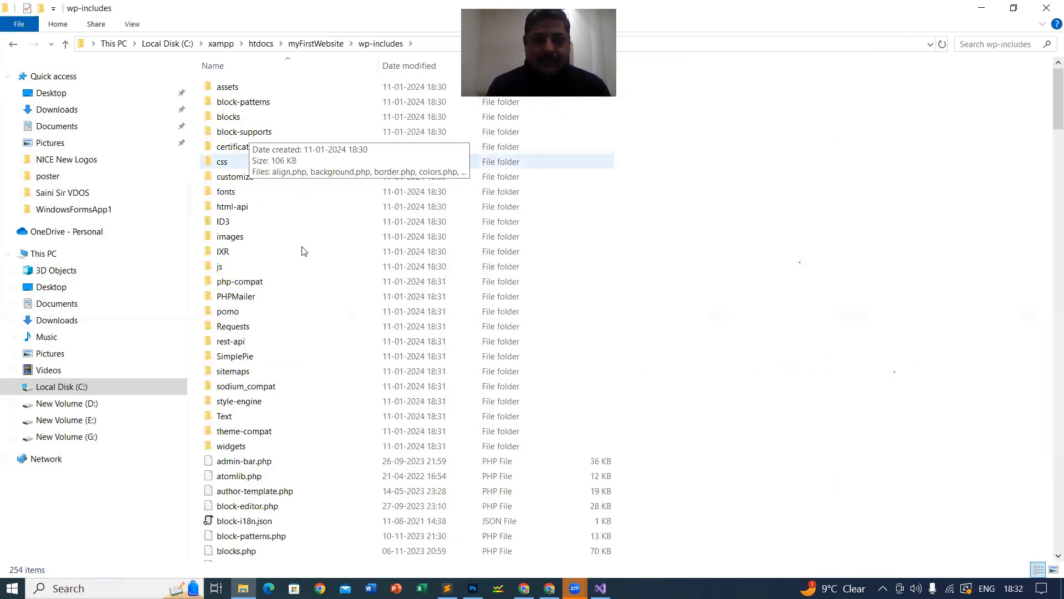
scroll(317, 304, "down", 4)
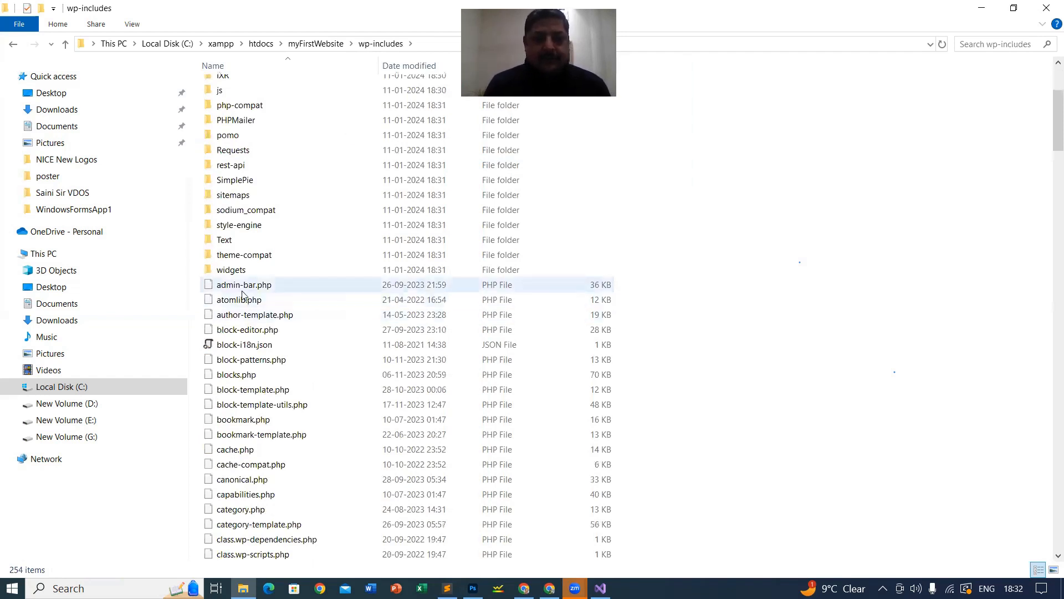
left_click_drag(240, 286, 765, 132)
Step: Scroll through admin-bar.php's Toolbar API code in Sublime Text, then close its tab
key("alt+Tab")
key("alt+Tab")
key("alt+Tab")
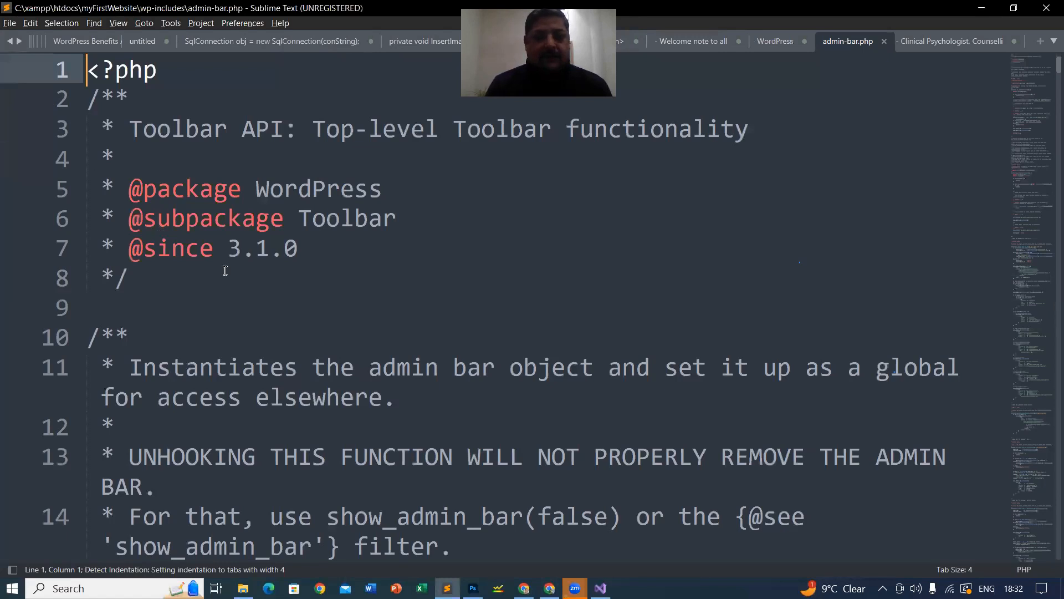
scroll(225, 270, "down", 5)
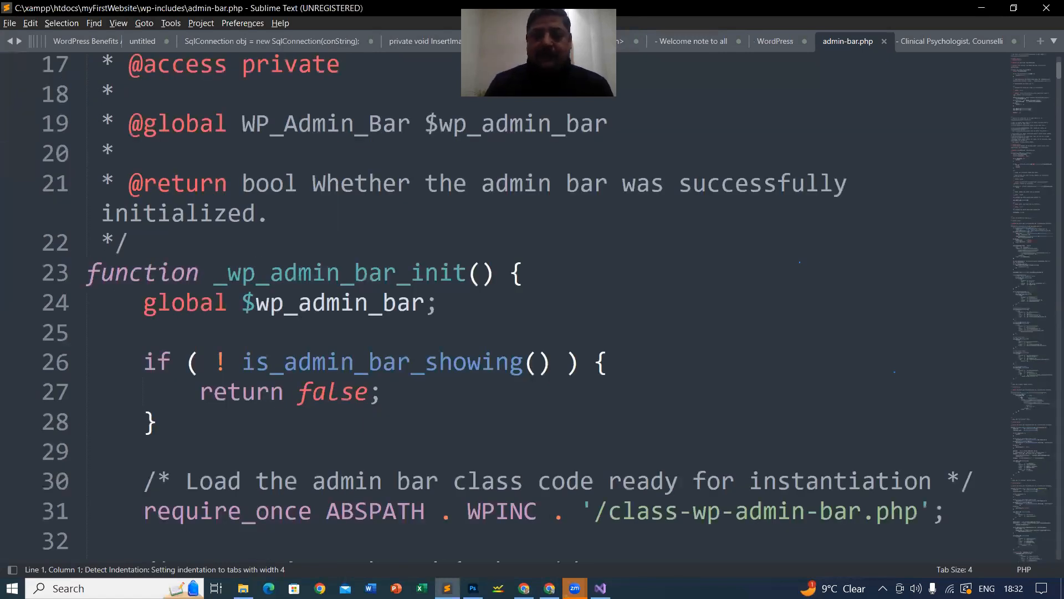
scroll(301, 272, "down", 2)
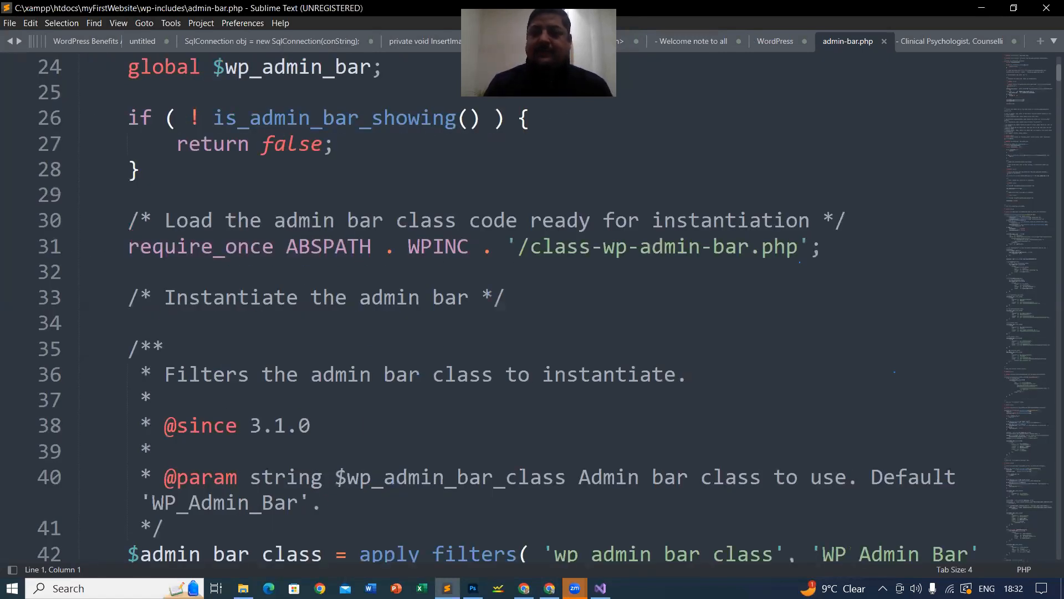
scroll(301, 271, "down", 2)
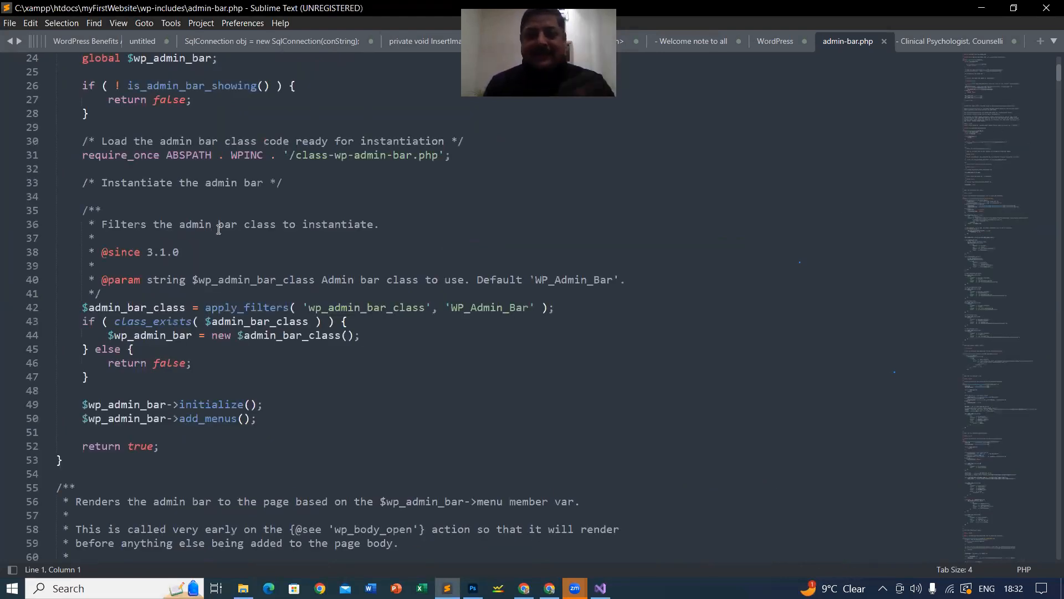
scroll(882, 42, "down", 4)
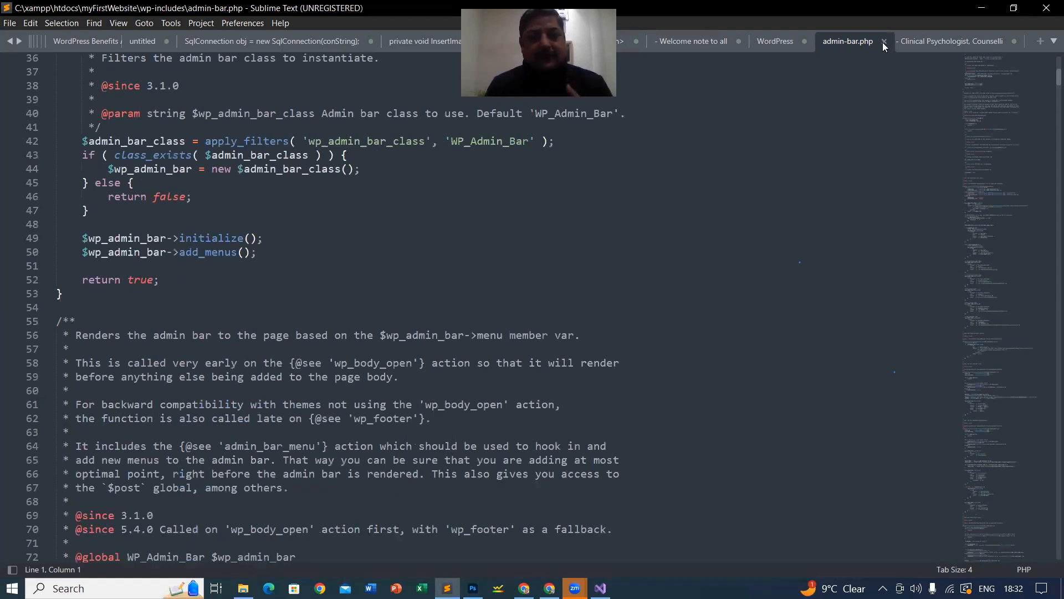
scroll(883, 42, "down", 4)
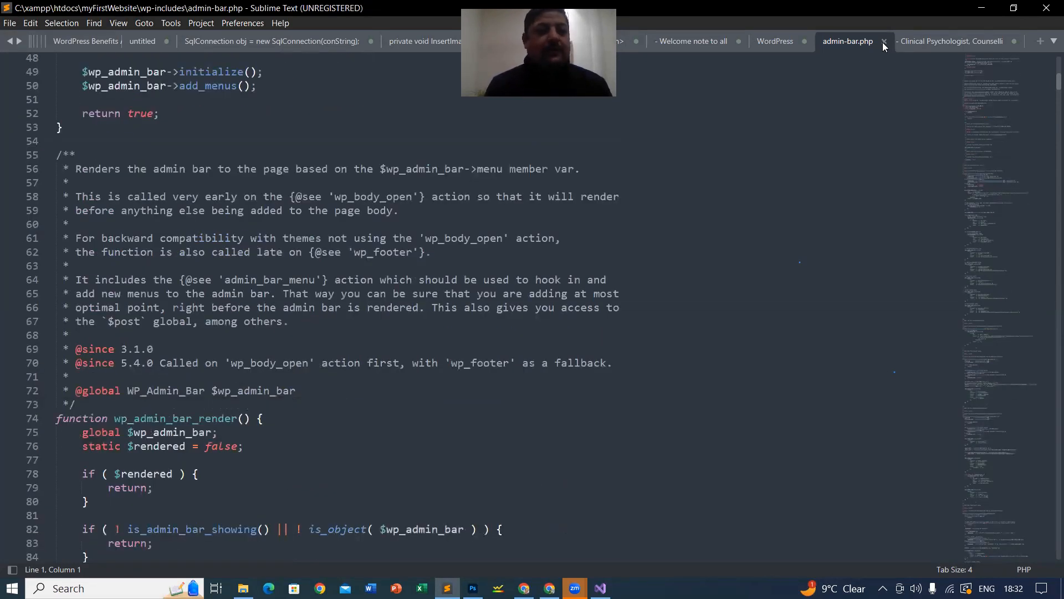
scroll(883, 43, "down", 7)
scroll(882, 42, "down", 5)
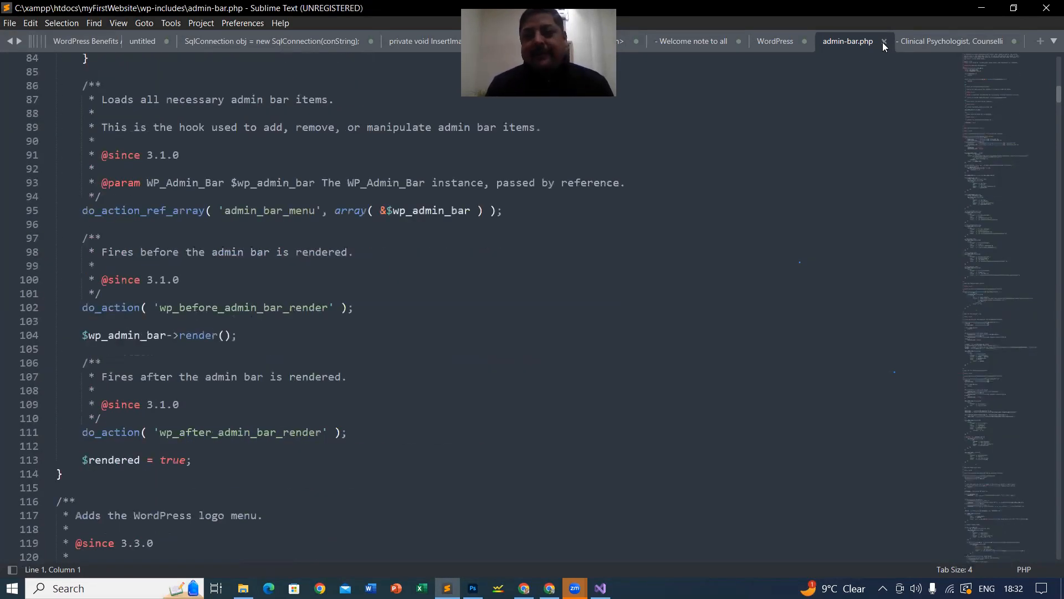
left_click(882, 42)
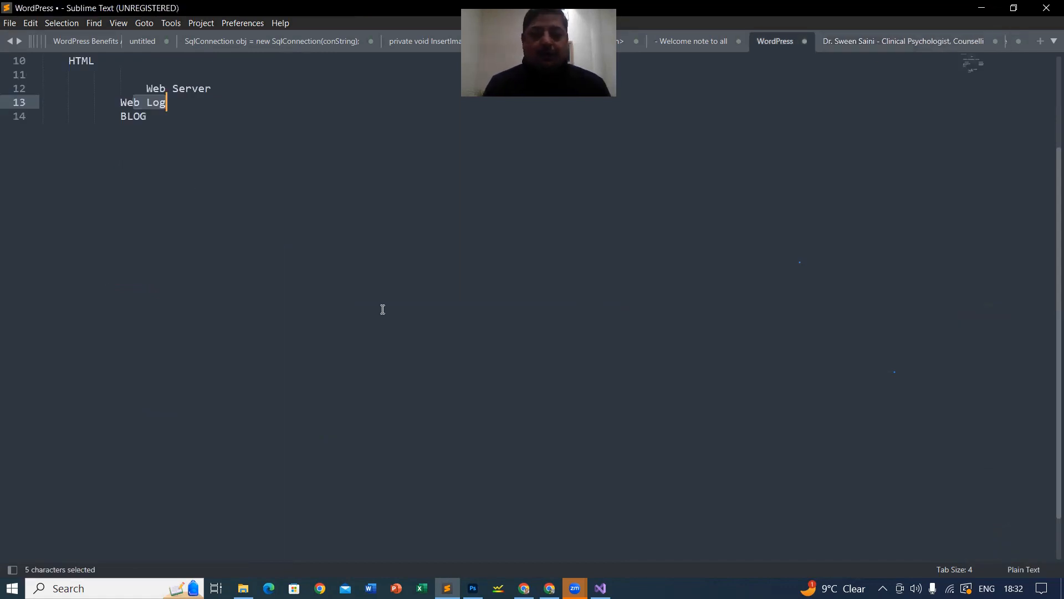
scroll(383, 308, "up", 4)
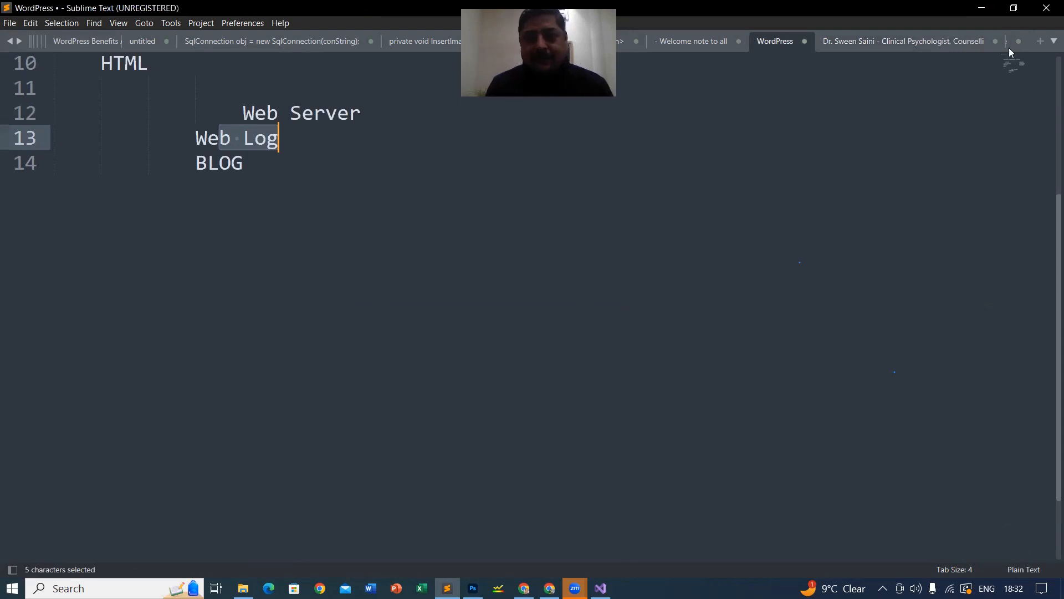
Step: Minimize the editor and climb from wp-includes via myFirstWebsite and xampp back into htdocs
left_click(982, 8)
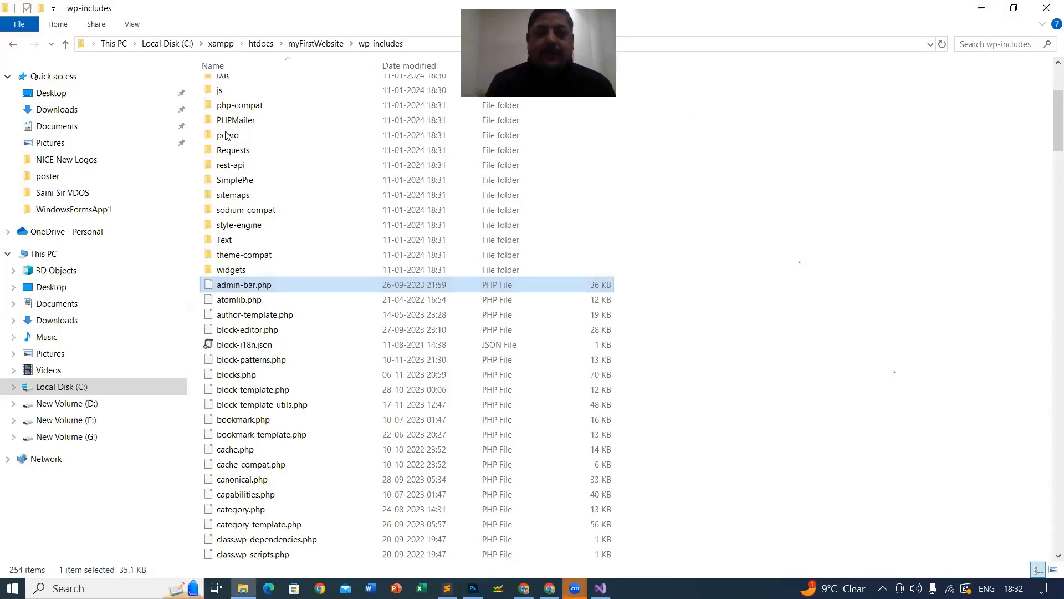
scroll(336, 81, "up", 1)
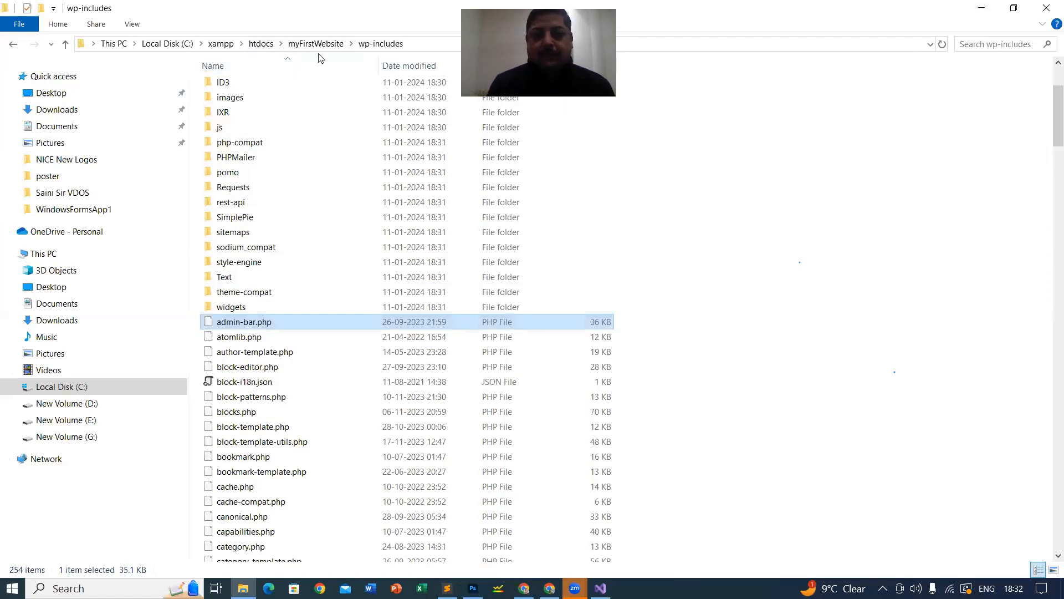
left_click(317, 44)
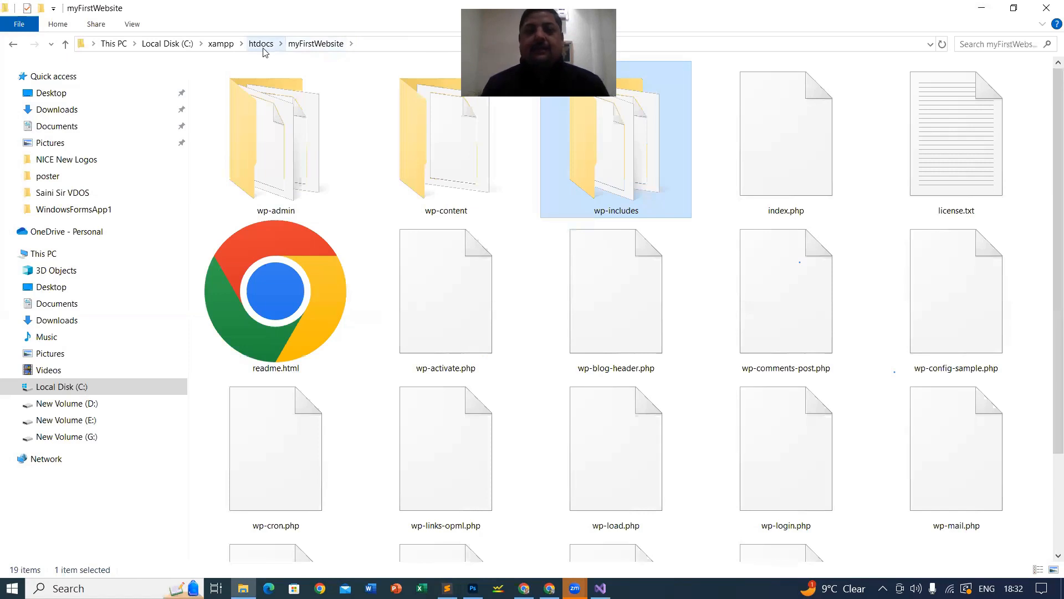
left_click(216, 45)
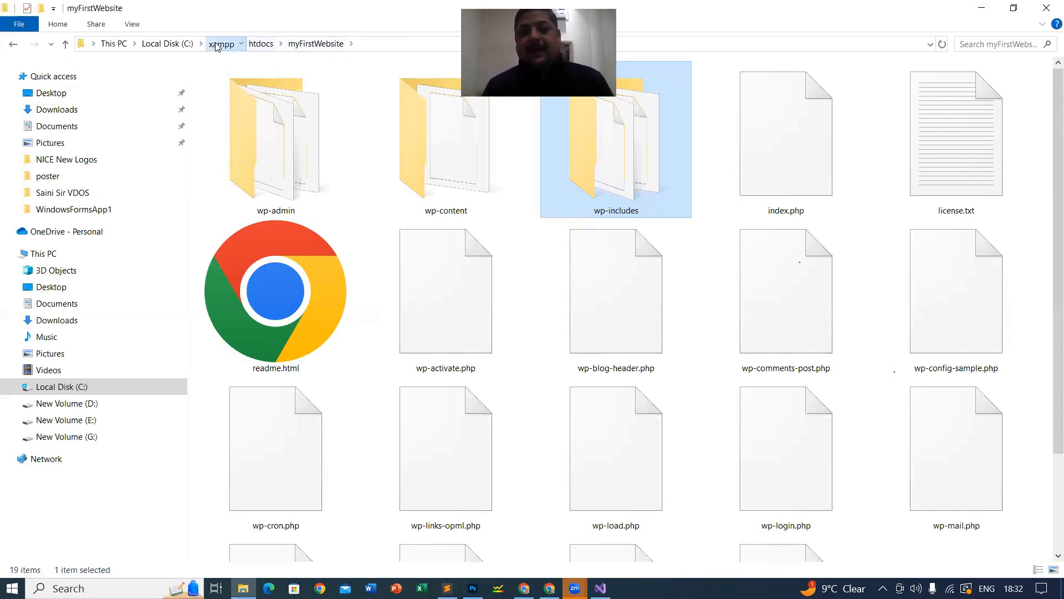
double_click(231, 168)
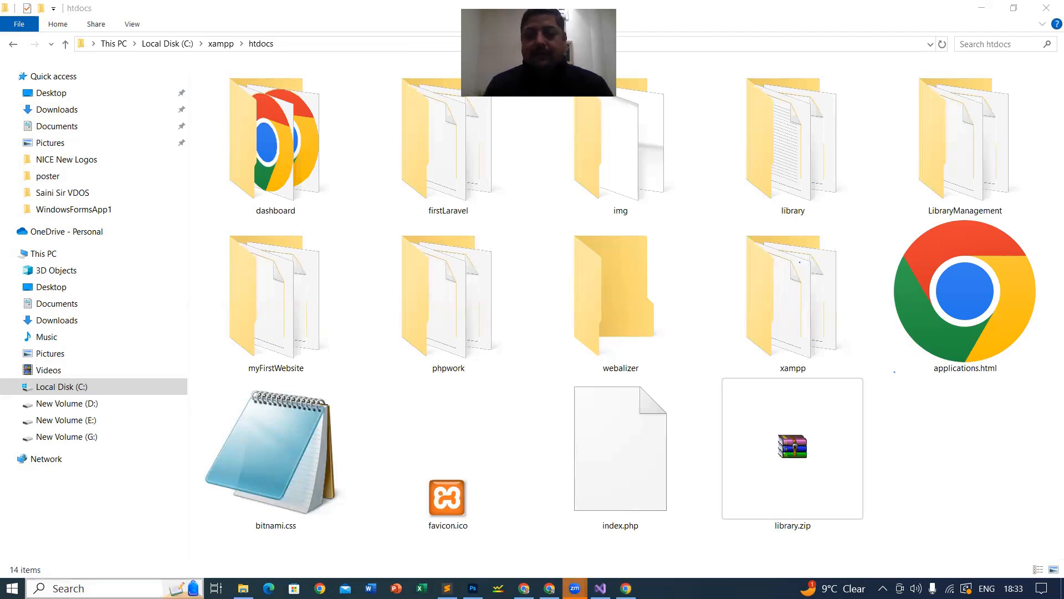
Step: Launch the XAMPP Control Panel from a Windows search for 'xam'
left_click(100, 588)
type("xam")
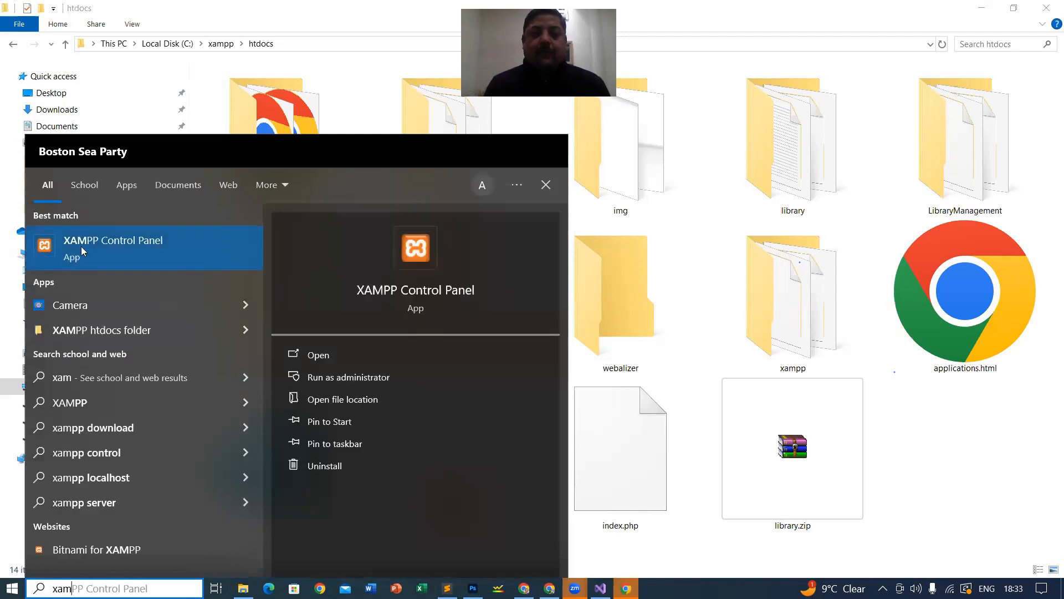
left_click(82, 248)
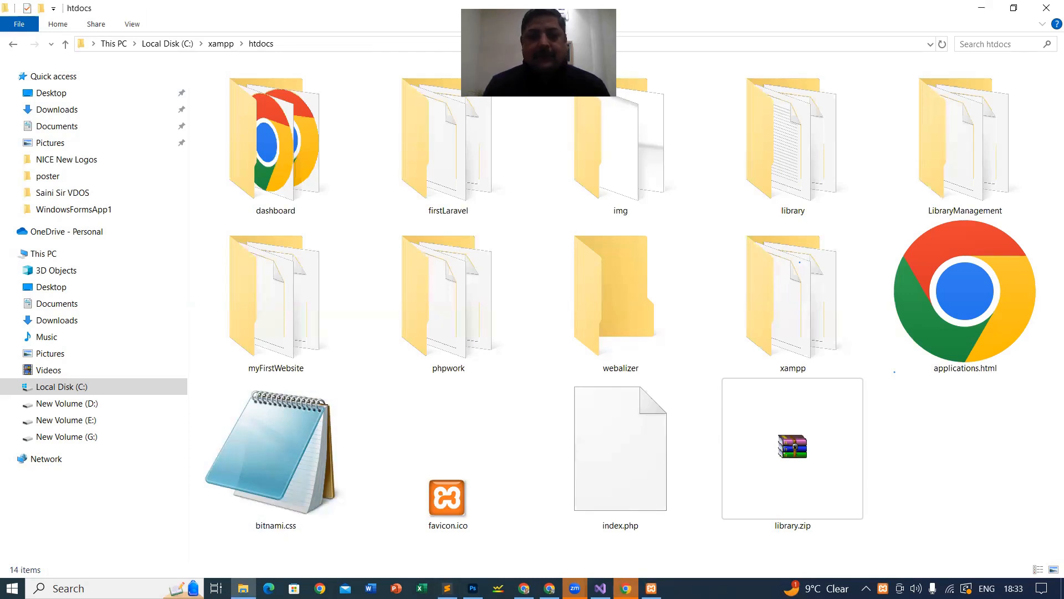
Step: Open Chrome and load localhost in a new tab, showing the Welcome to XAMPP page
left_click(626, 588)
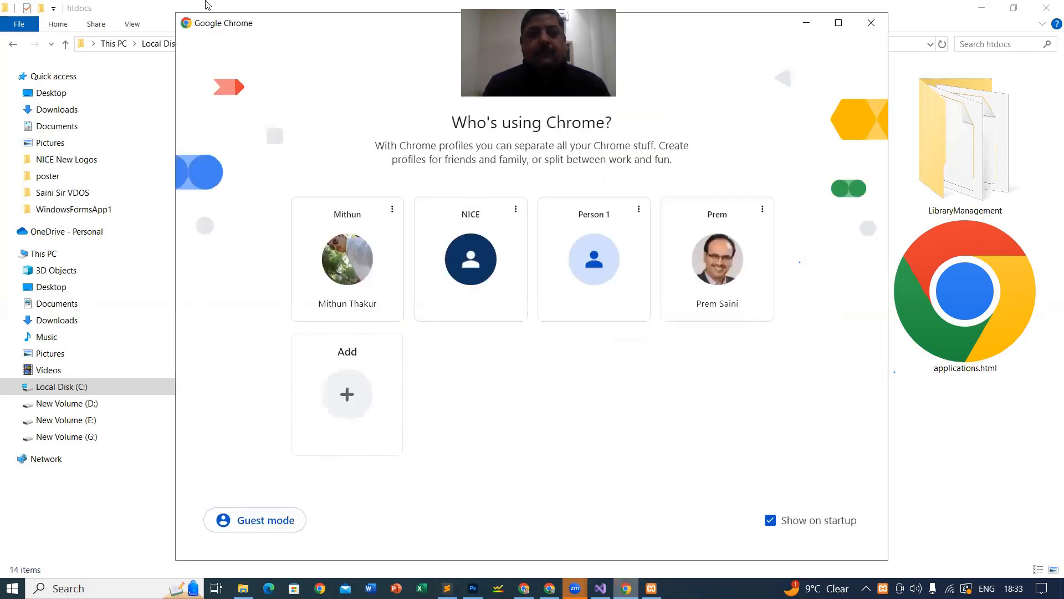
left_click(356, 265)
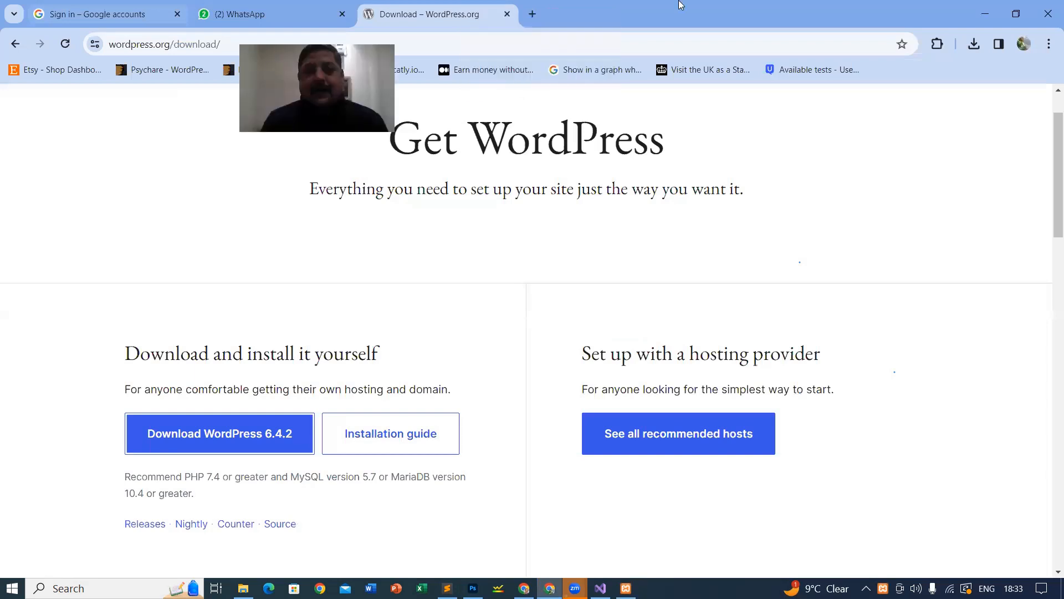
key("ctrl+t")
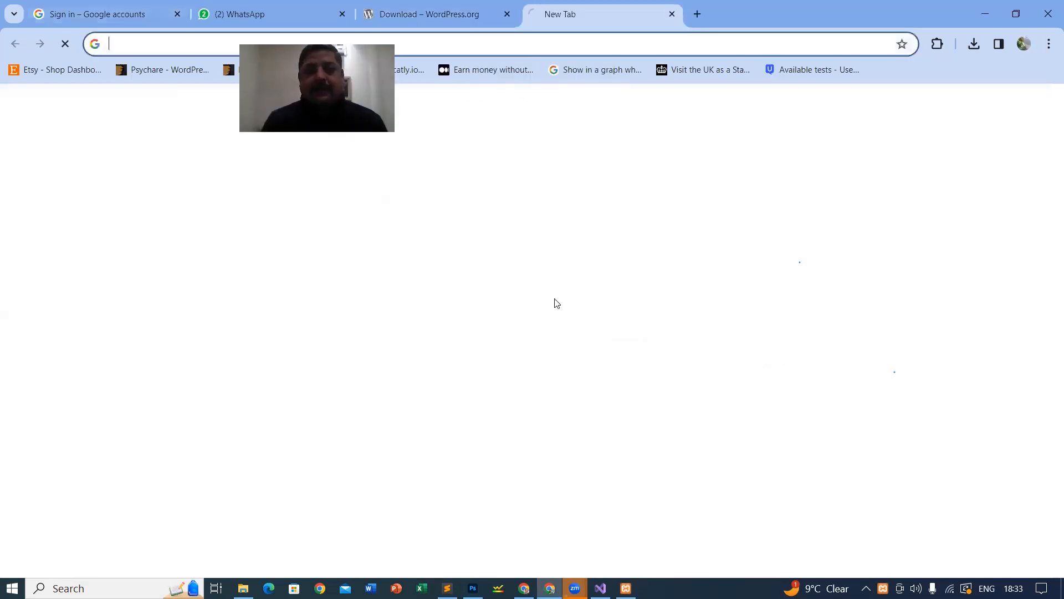
left_click(172, 42)
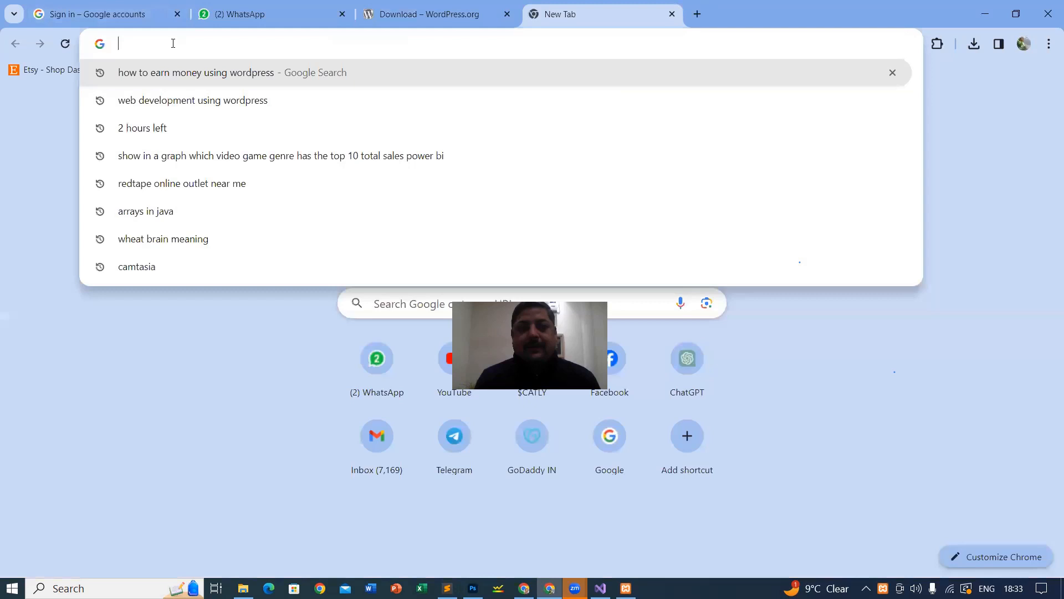
type("local")
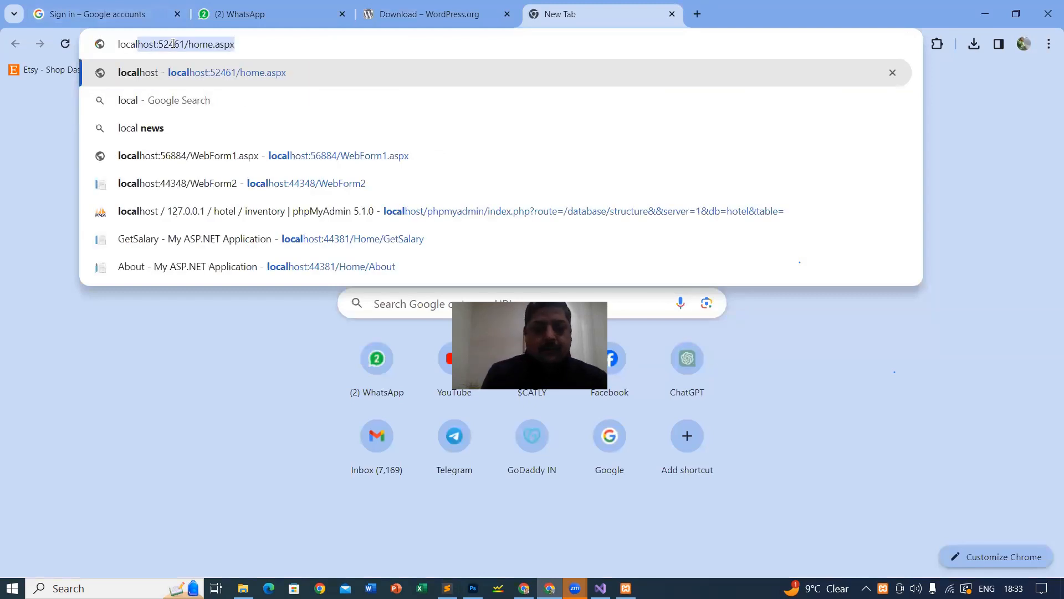
type("host:")
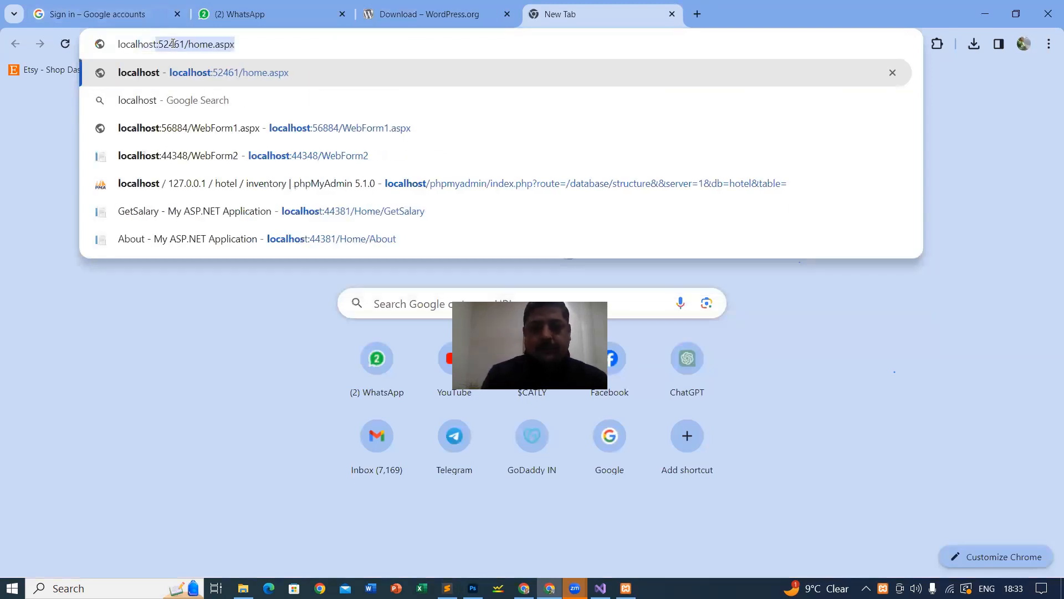
key("BackSpace")
key("BackSpace")
key("Return")
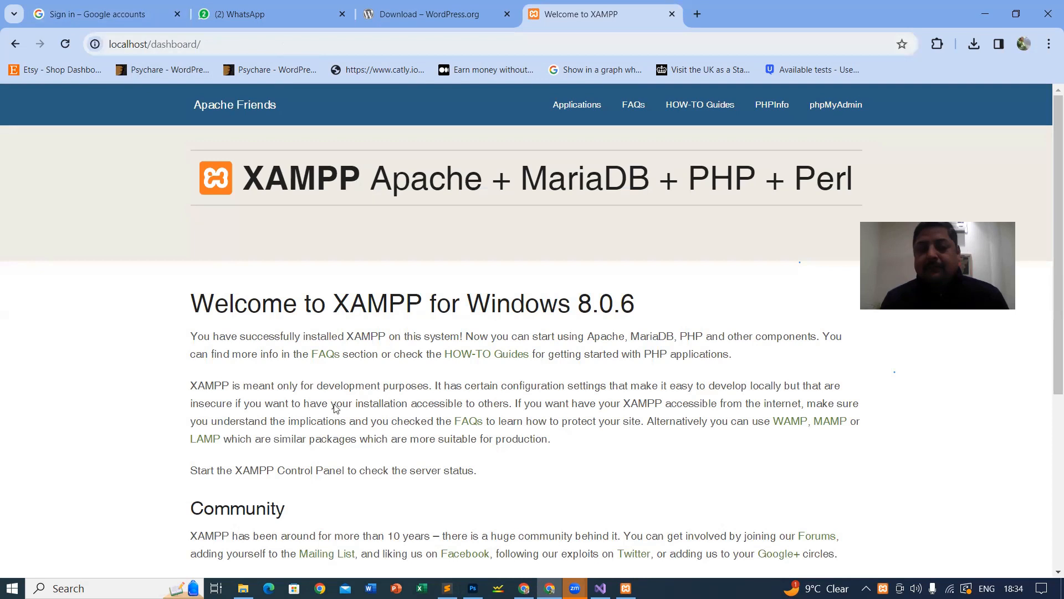
scroll(668, 403, "down", 4)
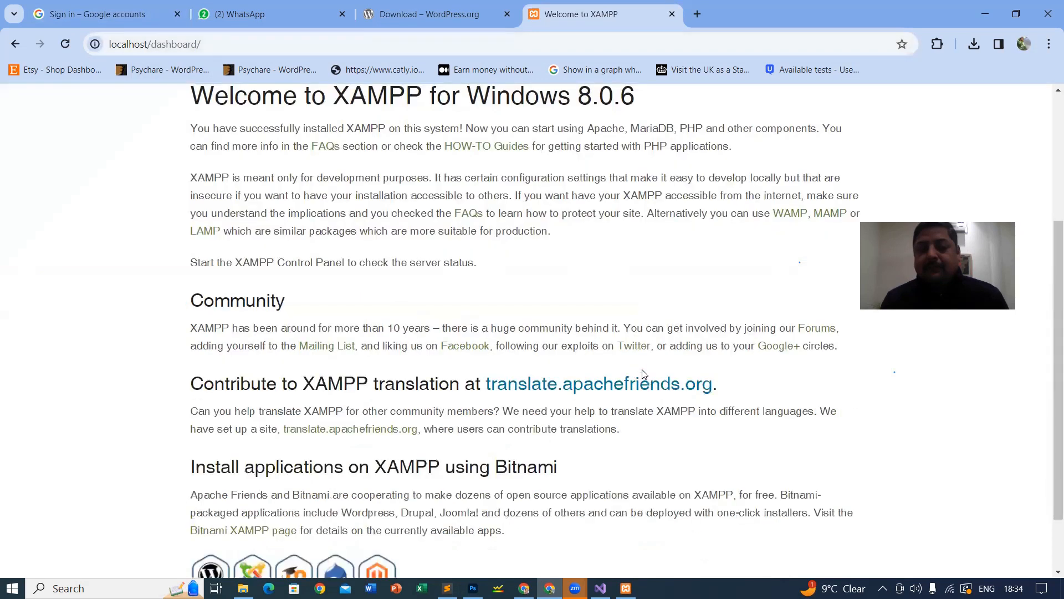
scroll(647, 388, "up", 4)
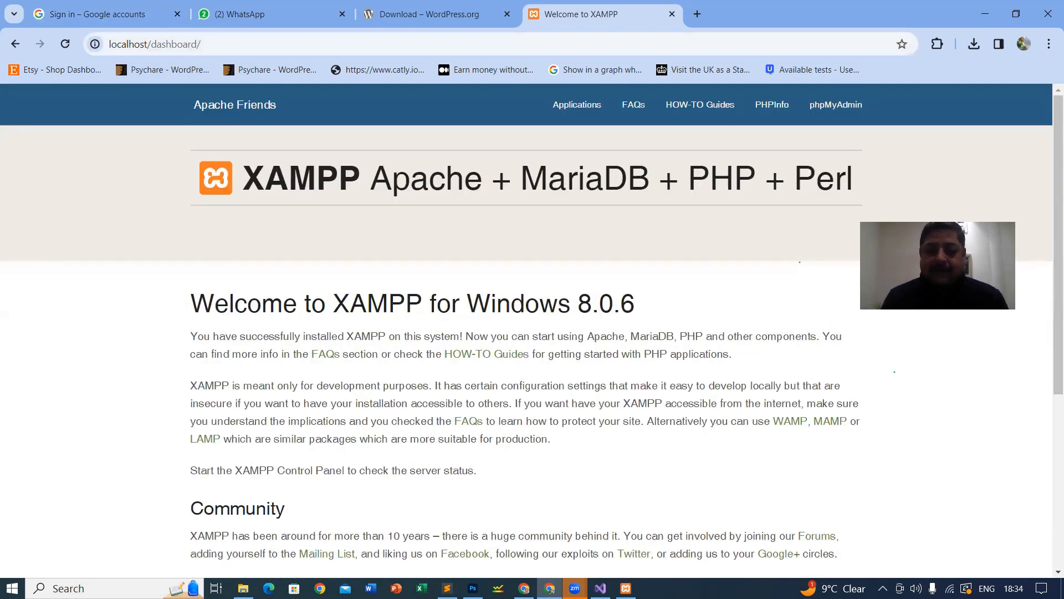
left_click(243, 589)
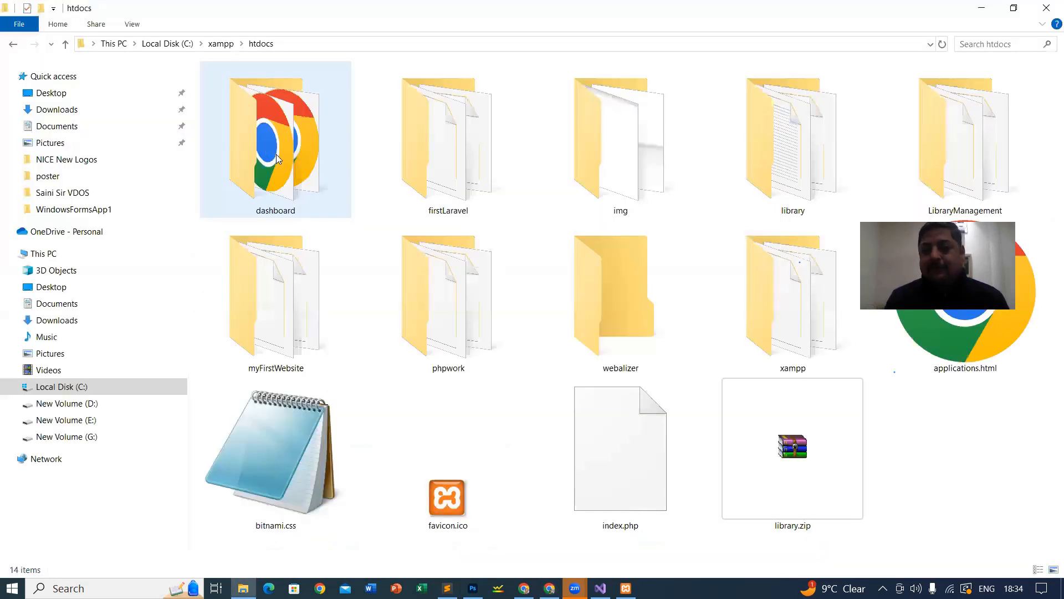
Step: Confirm Apache and MySQL are running, then replace dashboard with myFirstWebsite in the localhost URL
left_click(277, 155)
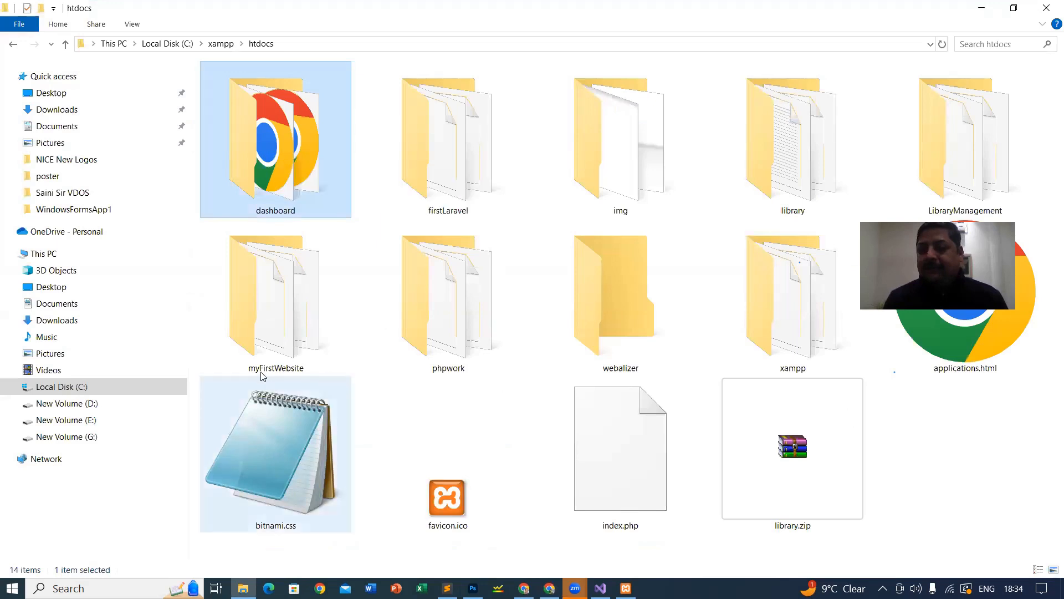
left_click(276, 306)
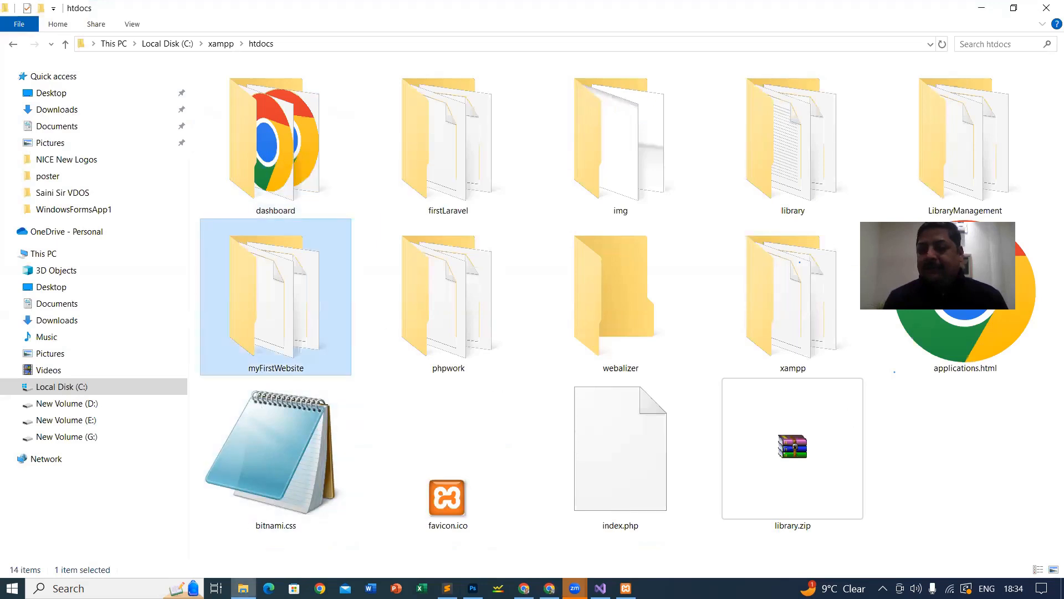
key("alt+Tab")
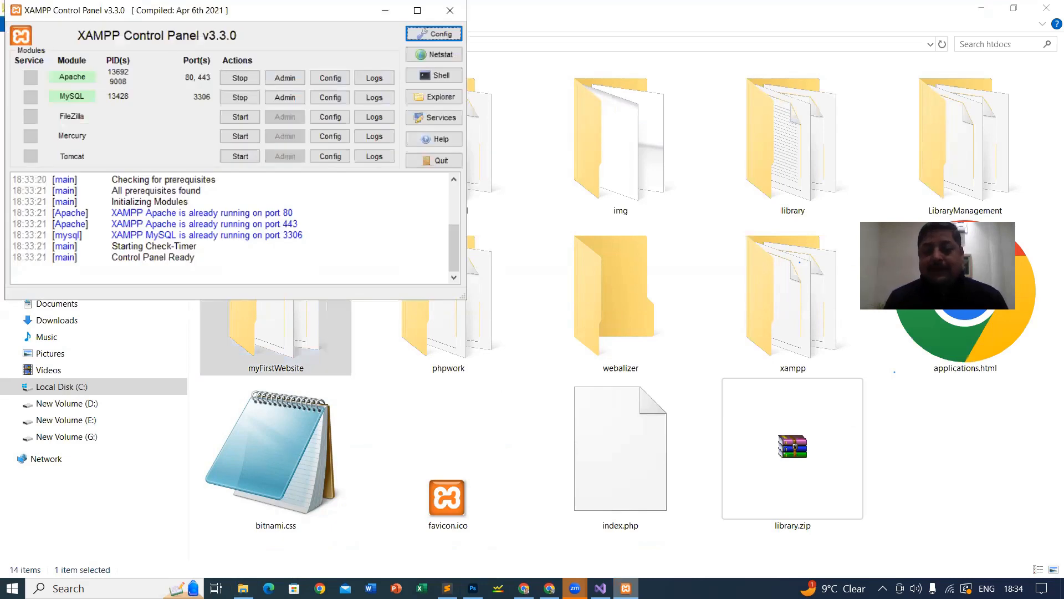
key("alt+Tab")
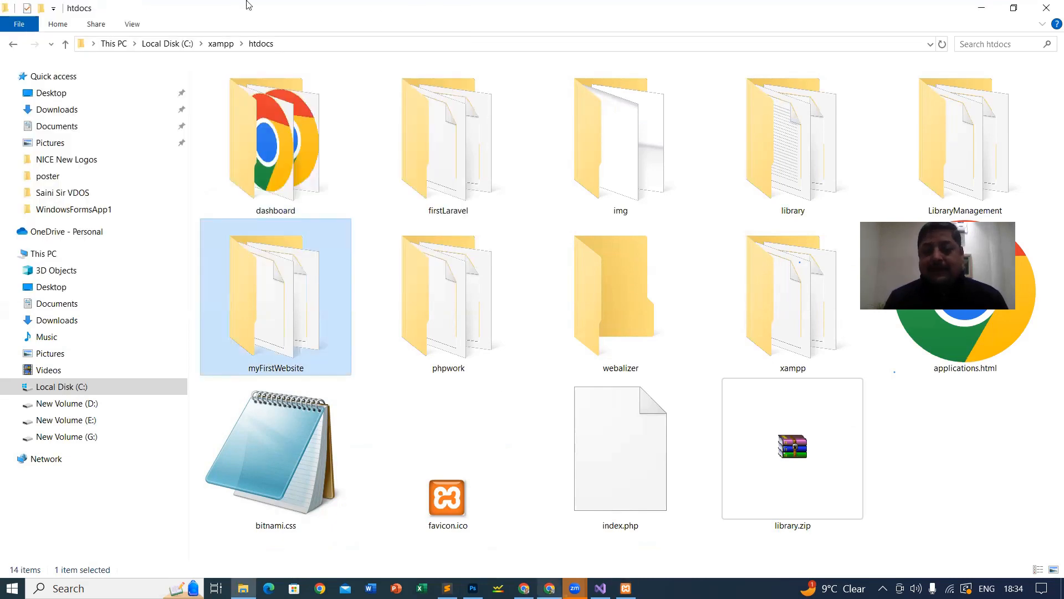
key("alt+Tab")
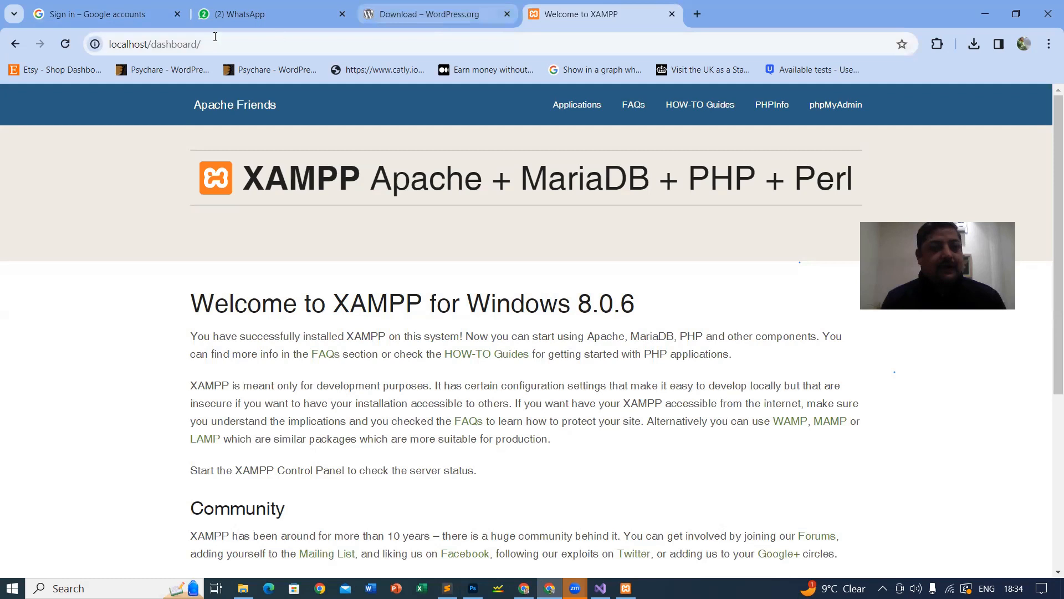
double_click(181, 45)
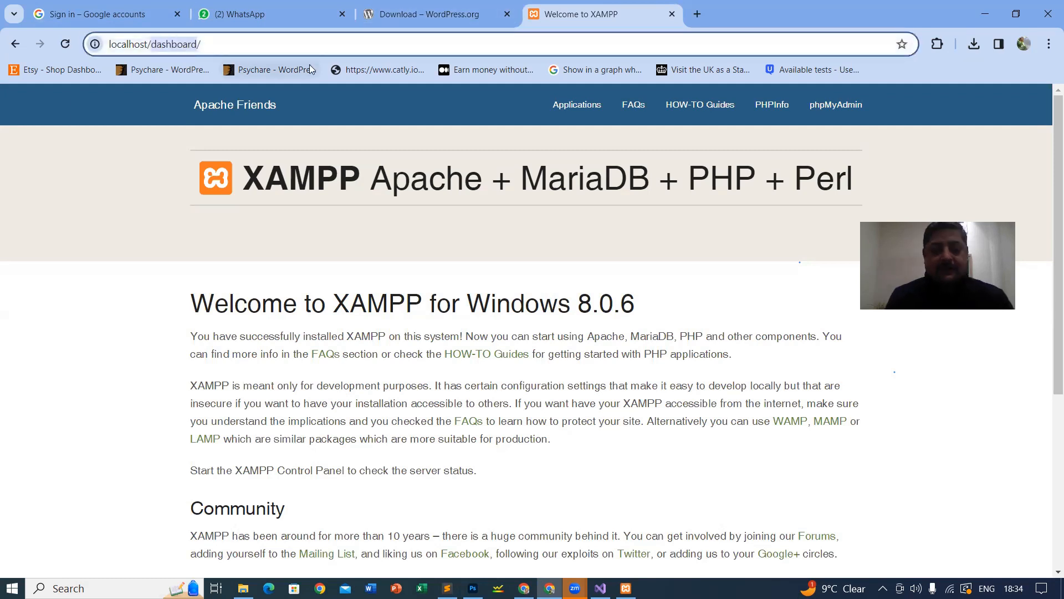
type("myFirstWebs")
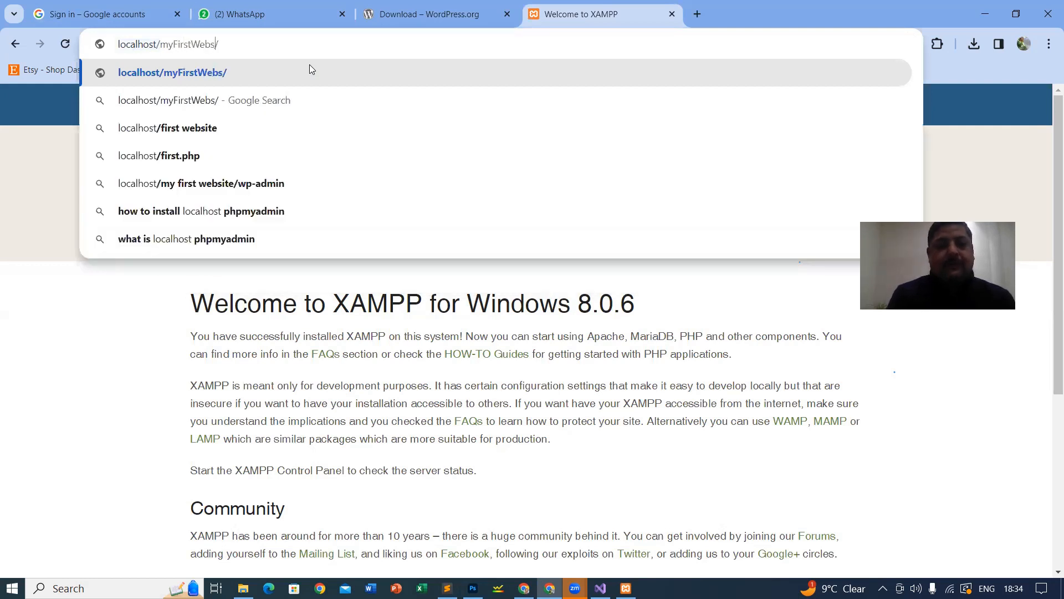
type("ite")
key("Return")
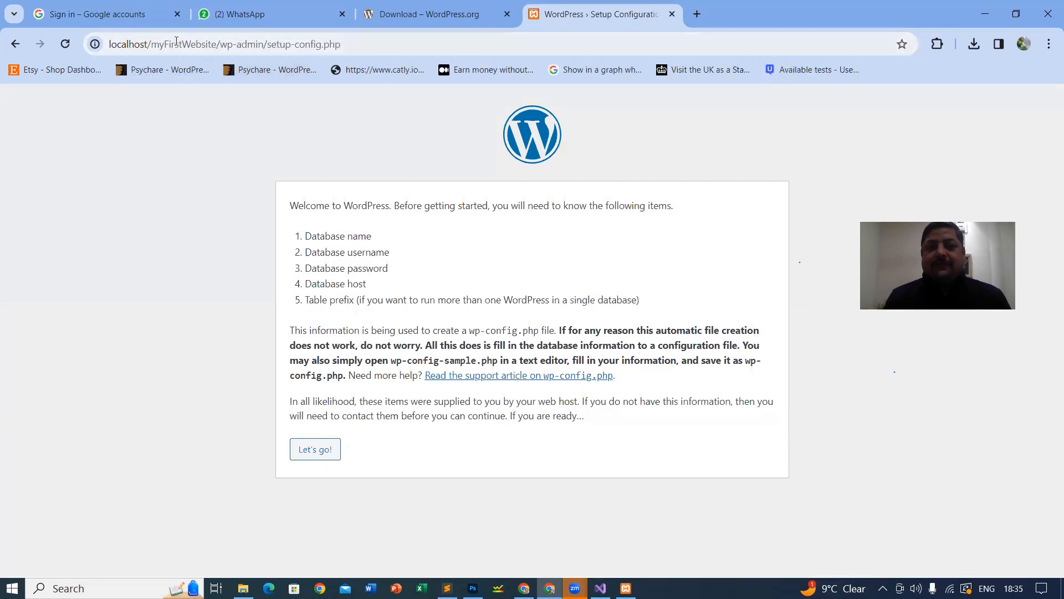
Step: Enlarge the WordPress setup page twice and scroll down to the requirements list
left_click(299, 50)
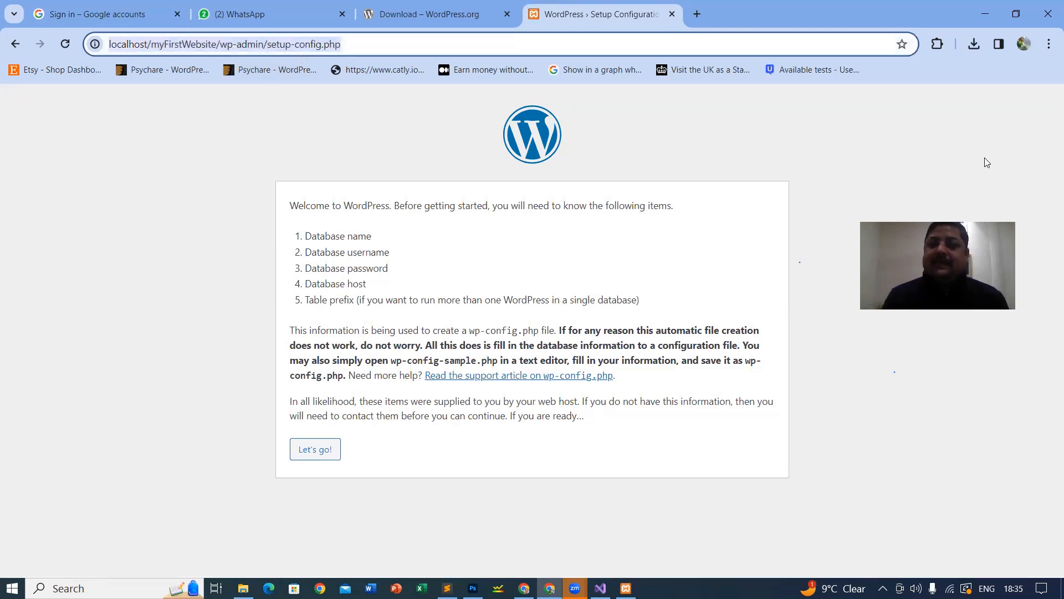
key("ctrl+plus")
key("ctrl+plus")
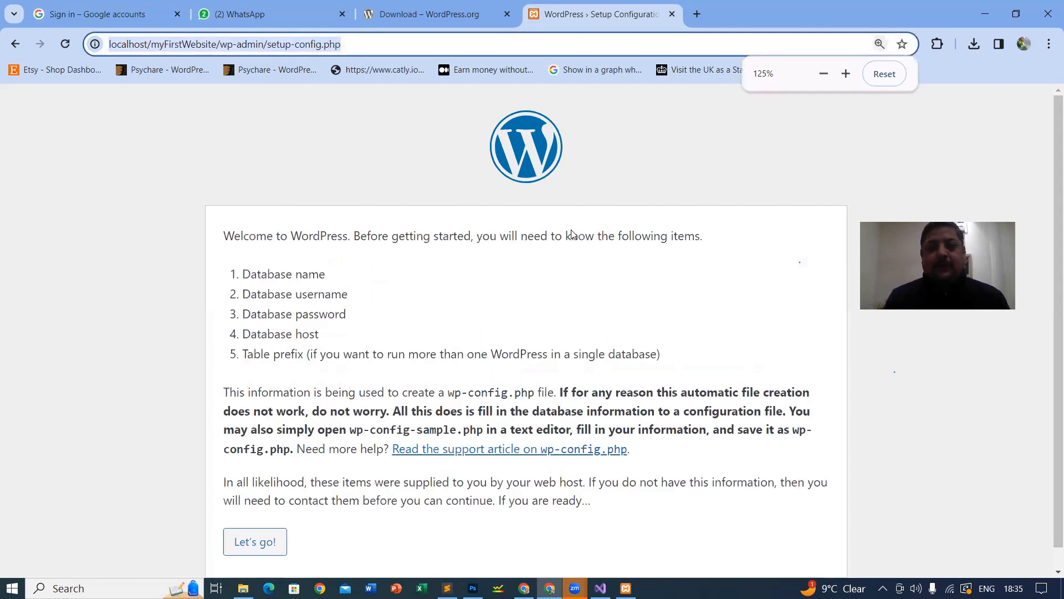
key("ctrl+plus")
key("ctrl+plus")
scroll(107, 240, "down", 2)
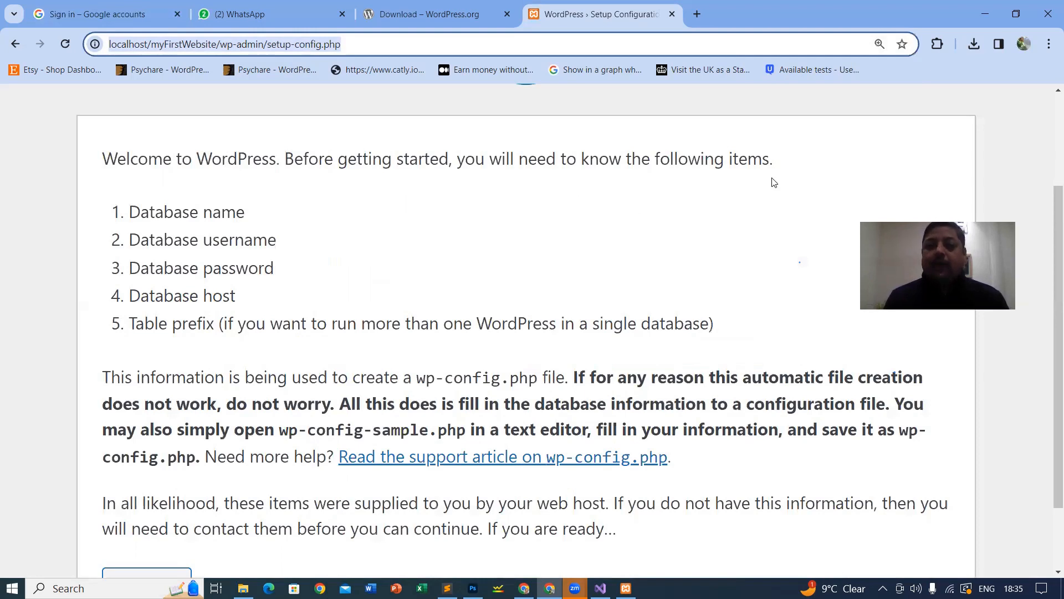
scroll(113, 144, "down", 1)
Step: Highlight database name, username, password, host and table prefix, then bring XAMPP forward
left_click_drag(131, 141, 253, 139)
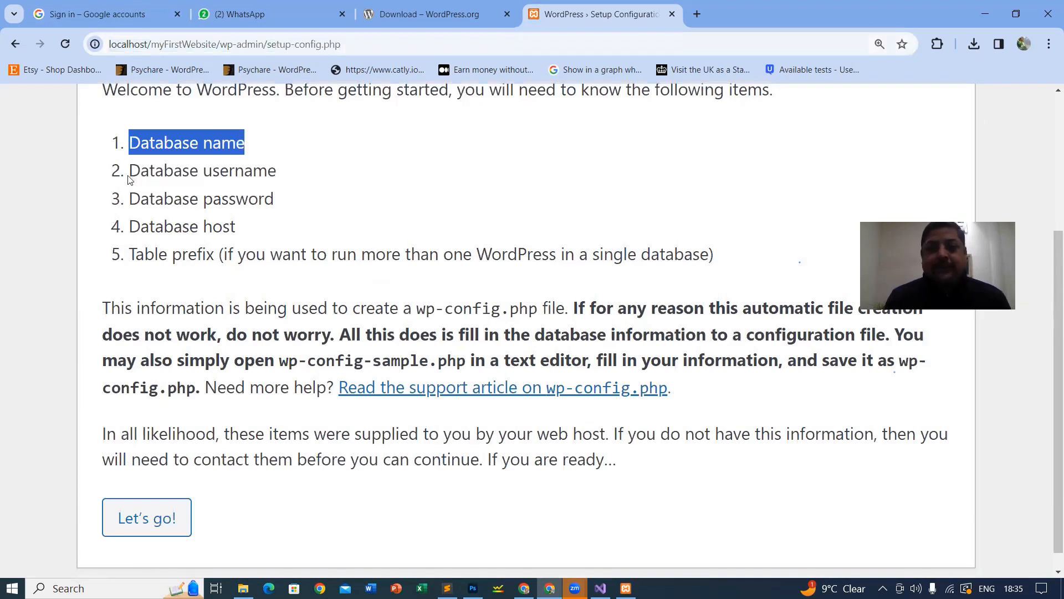
left_click(142, 176)
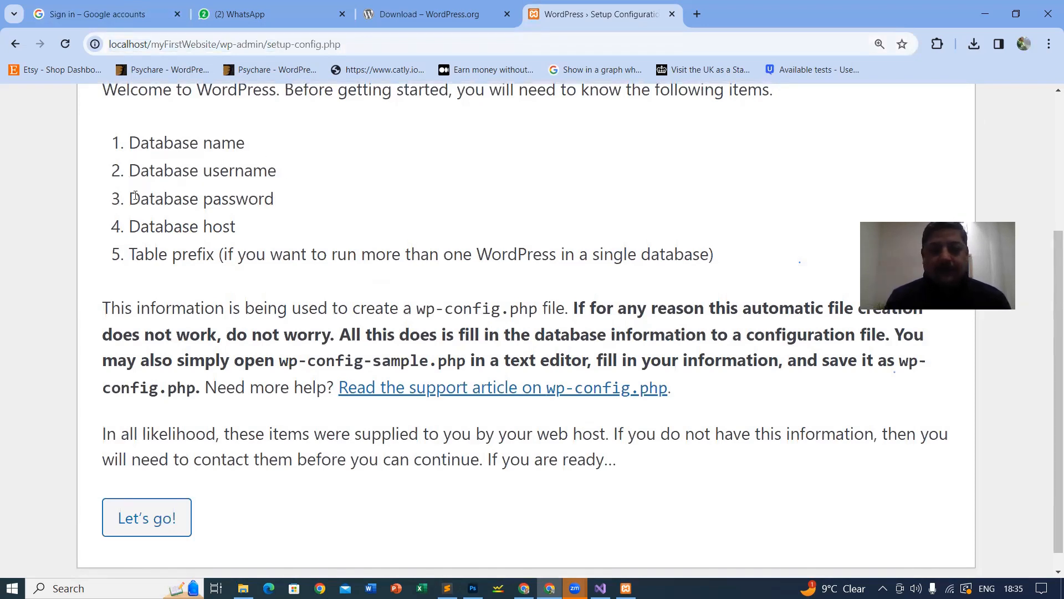
left_click_drag(130, 172, 278, 173)
triple_click(305, 195)
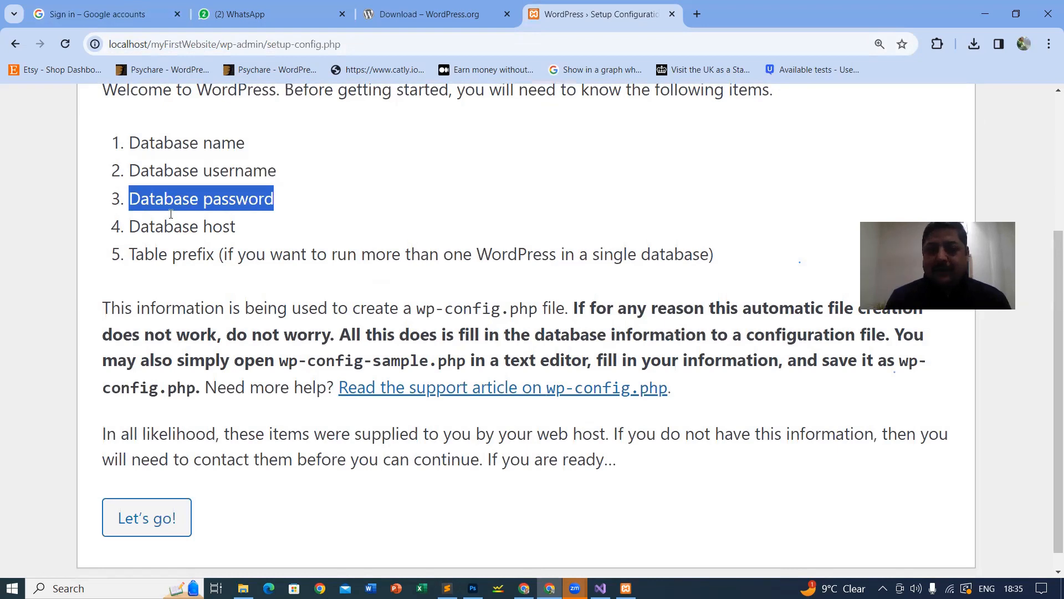
left_click_drag(130, 228, 244, 233)
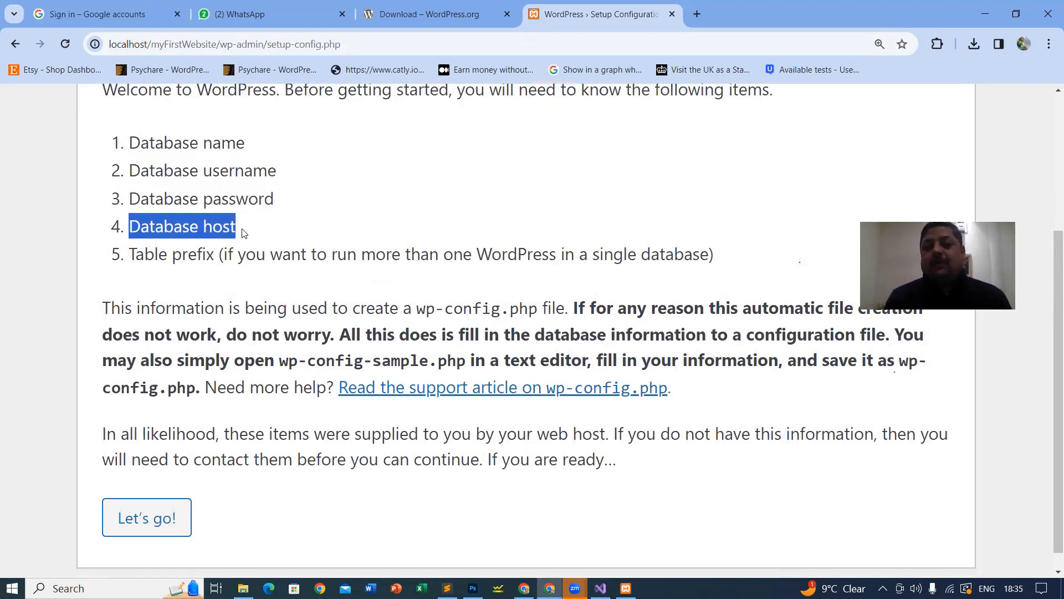
left_click(132, 251)
left_click_drag(132, 251, 220, 246)
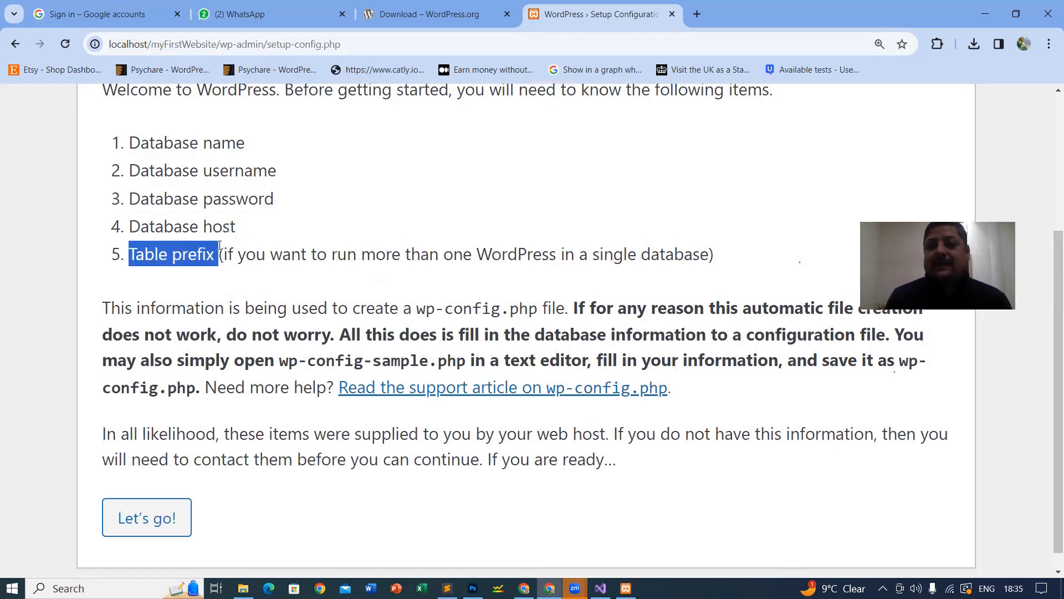
left_click_drag(127, 143, 208, 203)
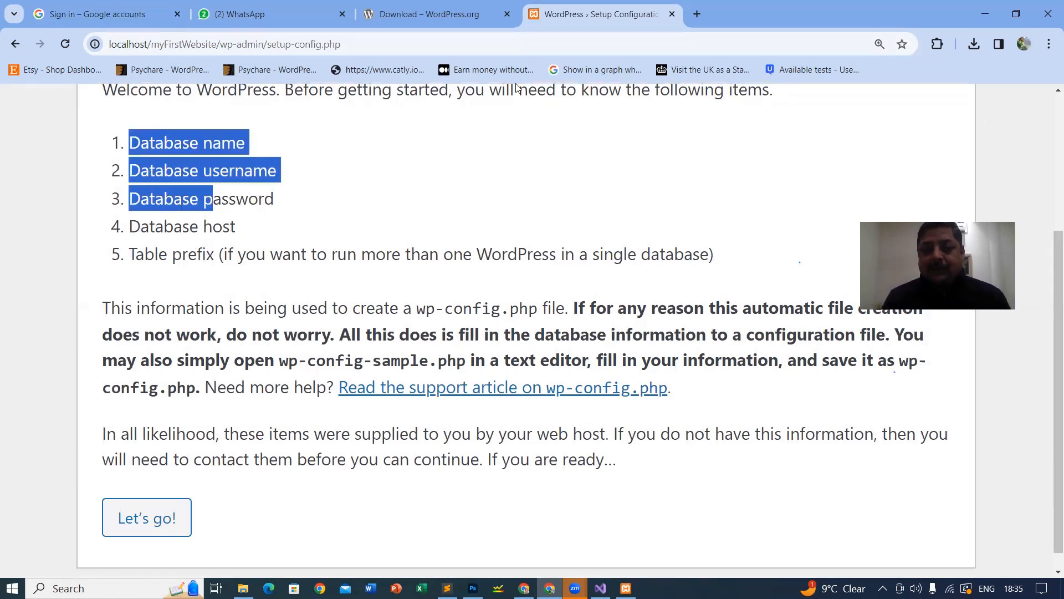
left_click(625, 588)
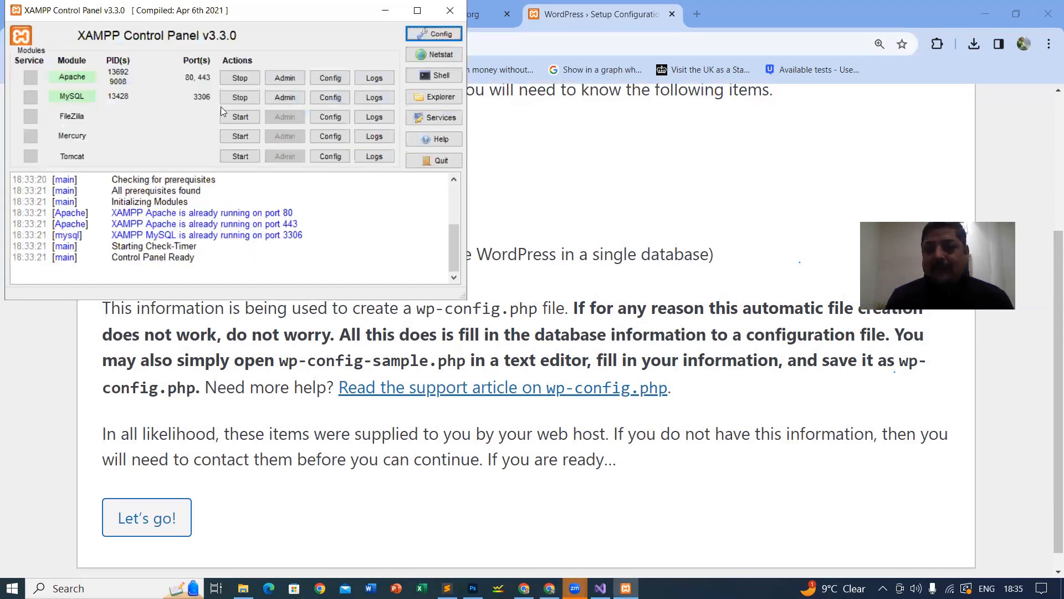
Step: Launch phpMyAdmin from XAMPP's MySQL Admin button and reach its New database page
left_click(280, 97)
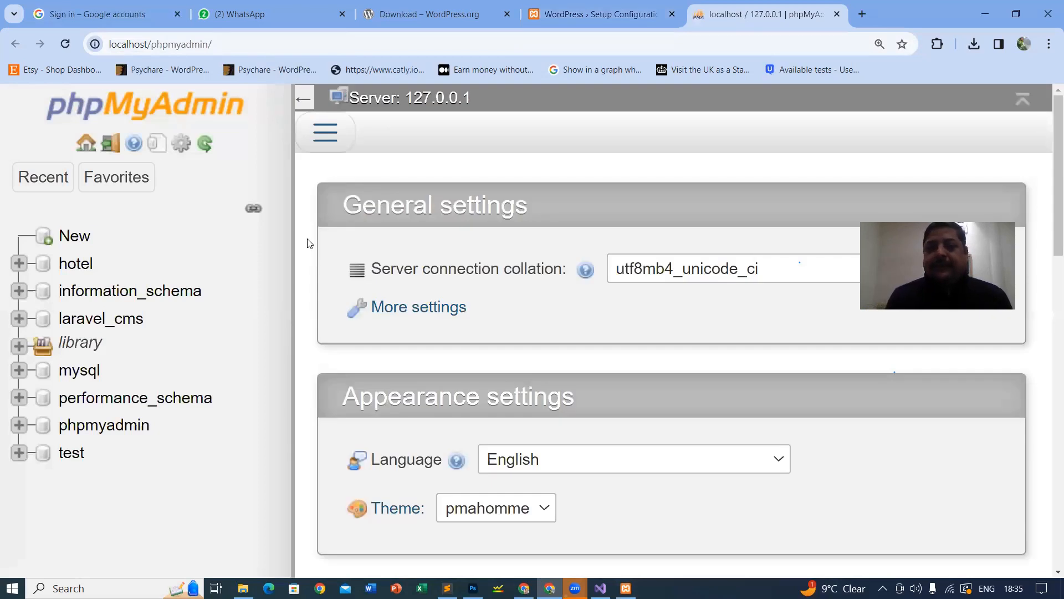
left_click(65, 190)
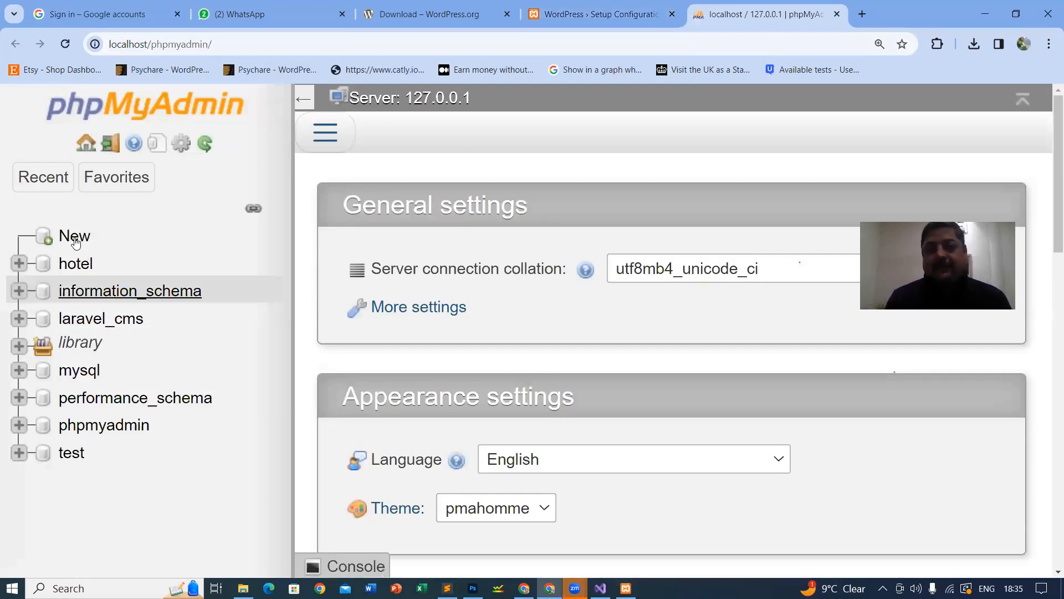
left_click(75, 237)
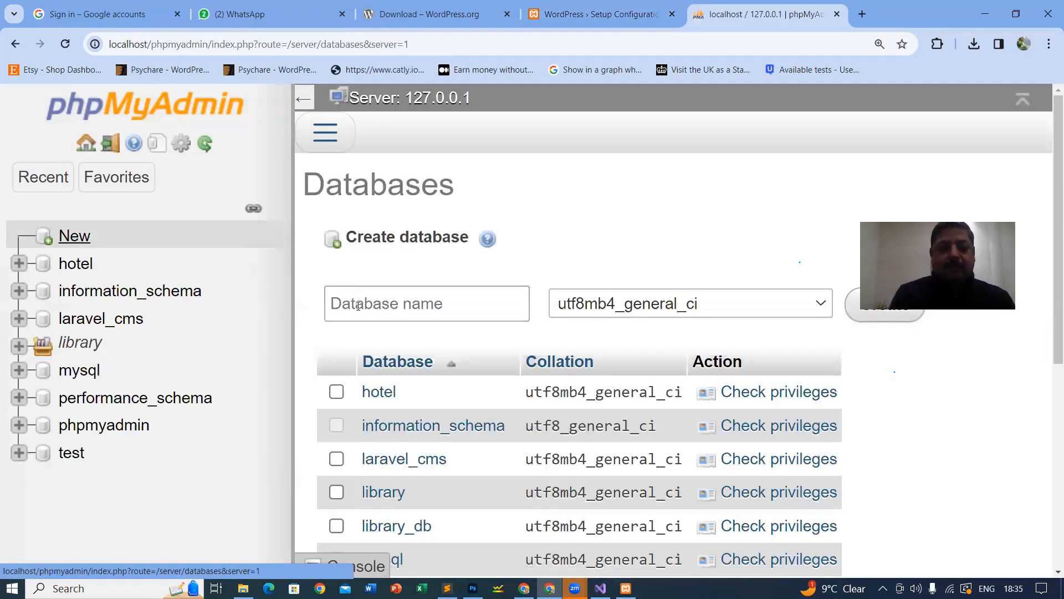
Step: Create a database named mywebsite in phpMyAdmin and return to the WordPress setup tab
left_click(358, 305)
type("mywebsite")
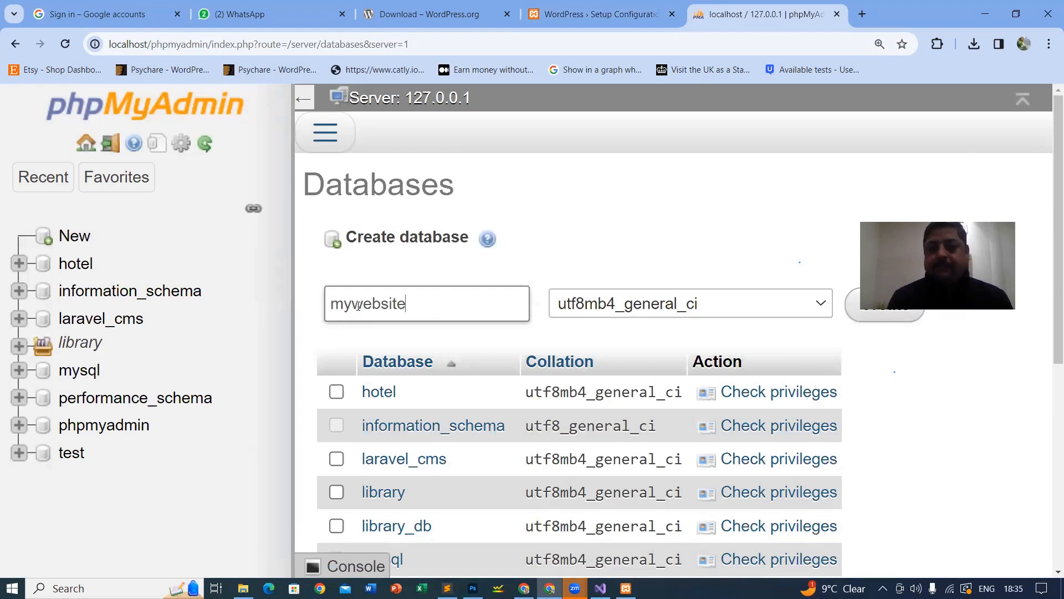
left_click(1043, 267)
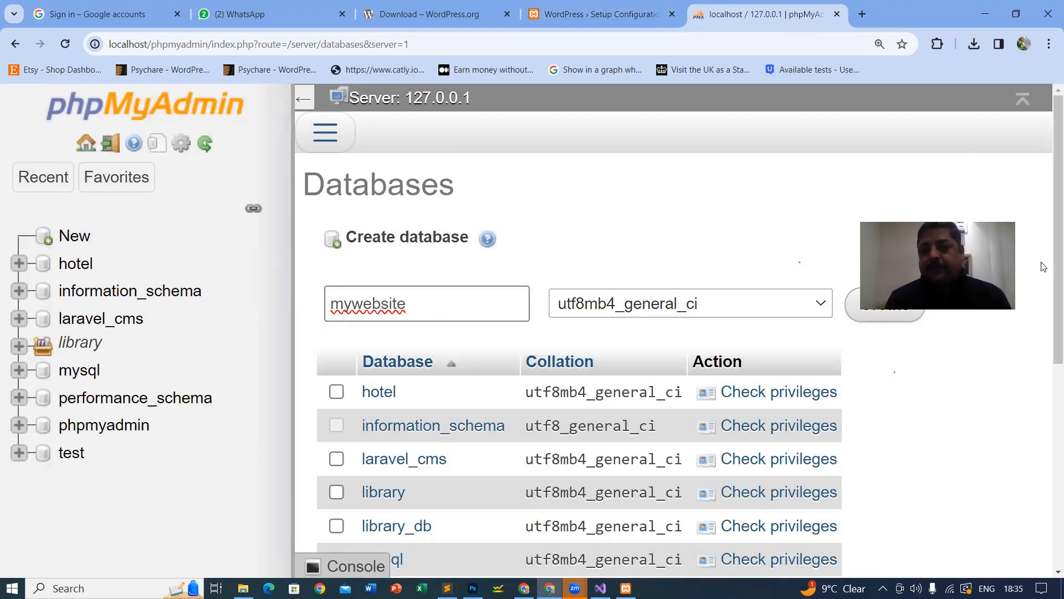
left_click(886, 308)
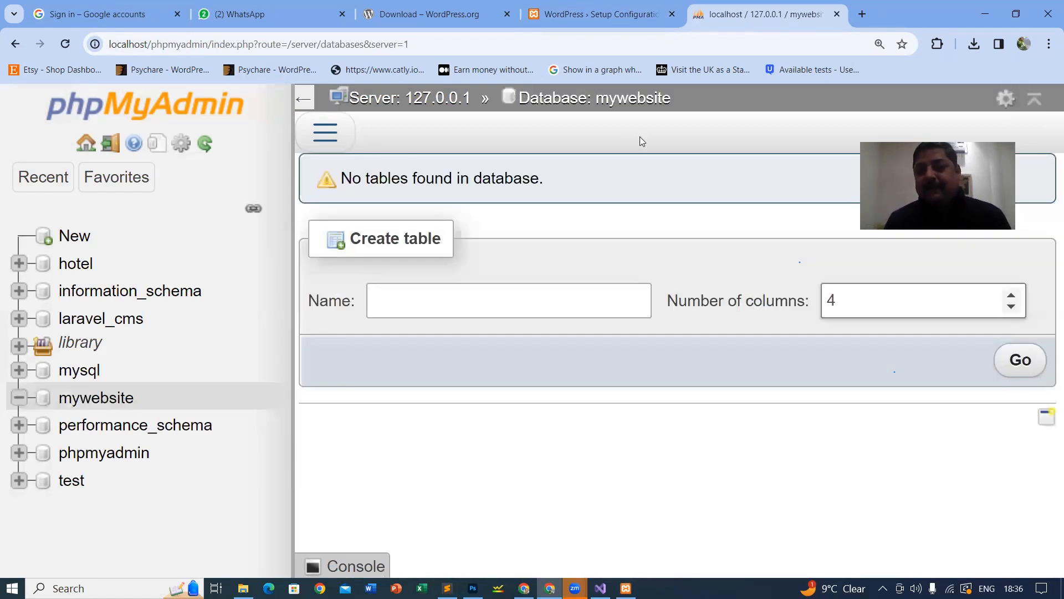
left_click(603, 15)
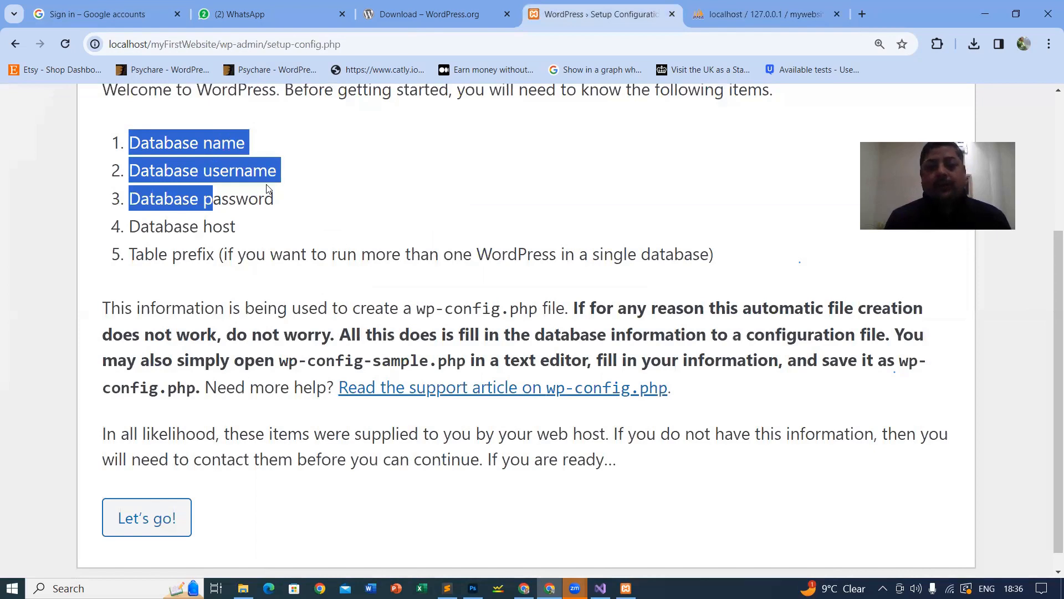
Step: Review the username and password requirements, then continue with Let's go! to the connection form
left_click_drag(203, 170, 267, 189)
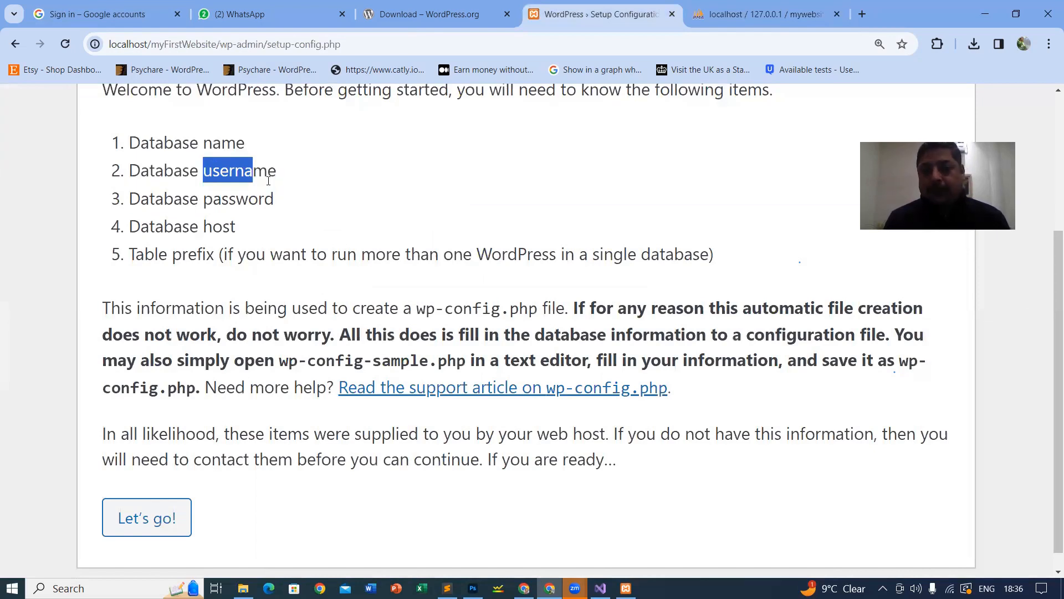
left_click_drag(199, 198, 300, 202)
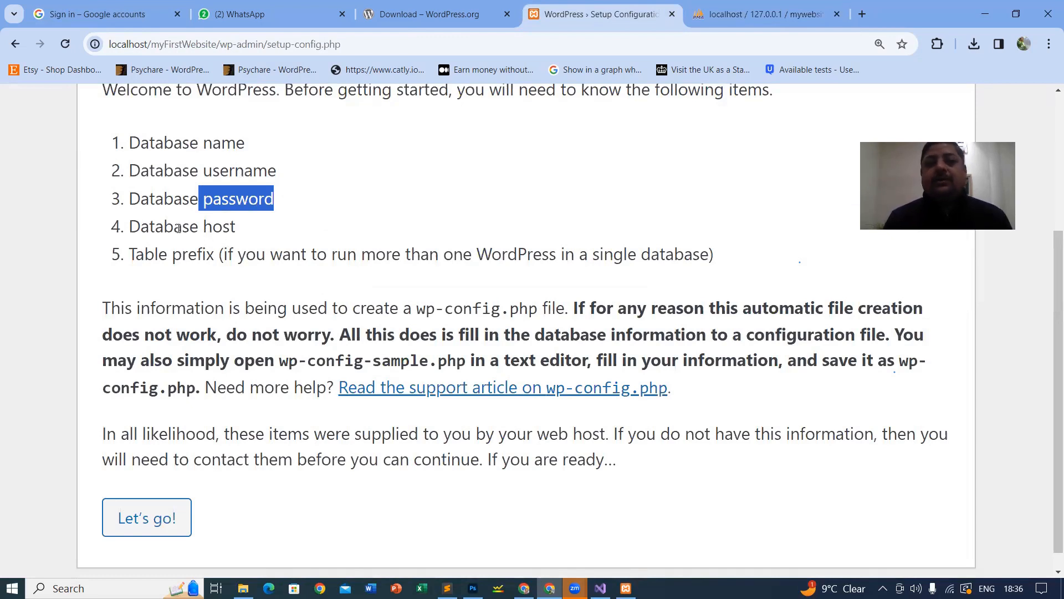
left_click(131, 46)
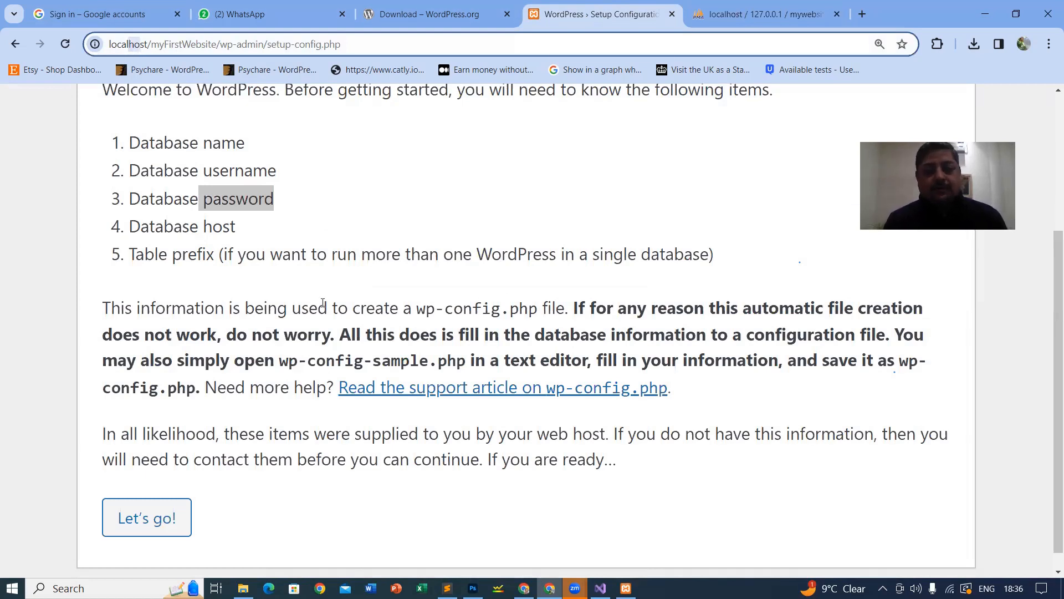
scroll(150, 315, "down", 1)
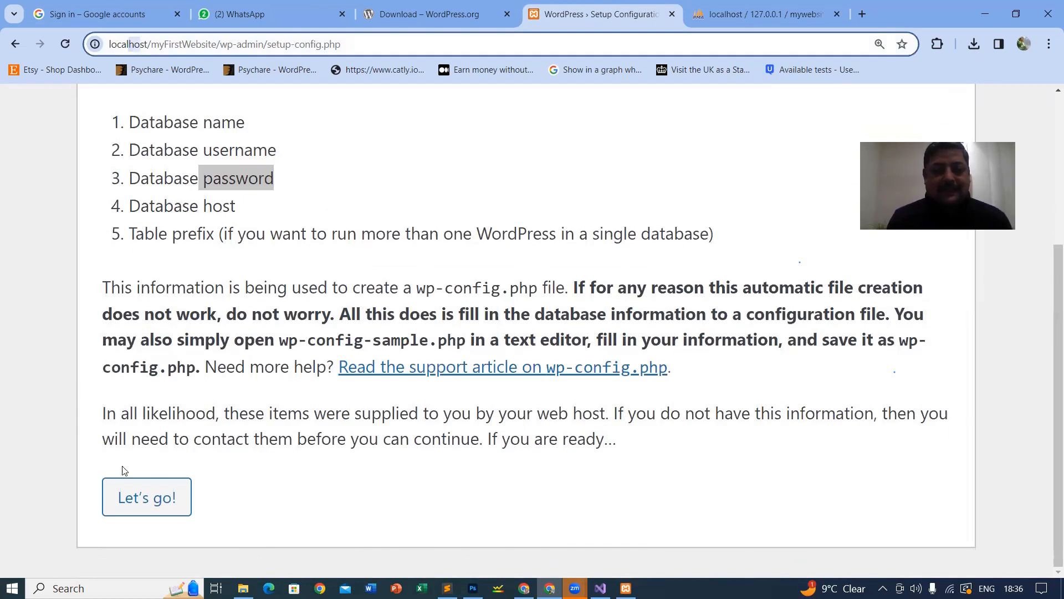
left_click(156, 502)
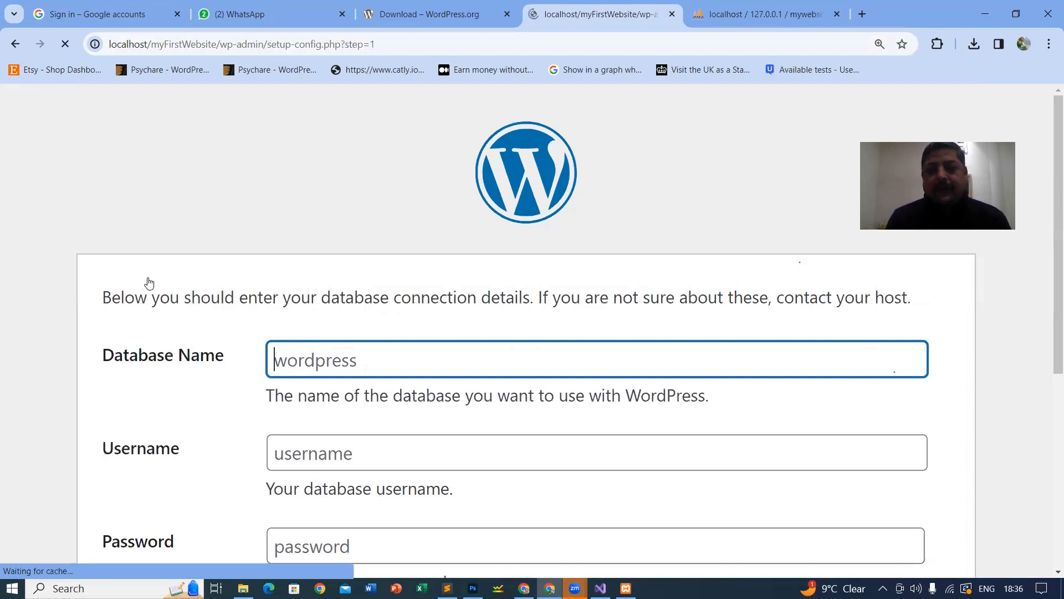
Step: Submit database mywebsite, username root, blank password, host localhost and table prefix wp_
scroll(352, 225, "down", 4)
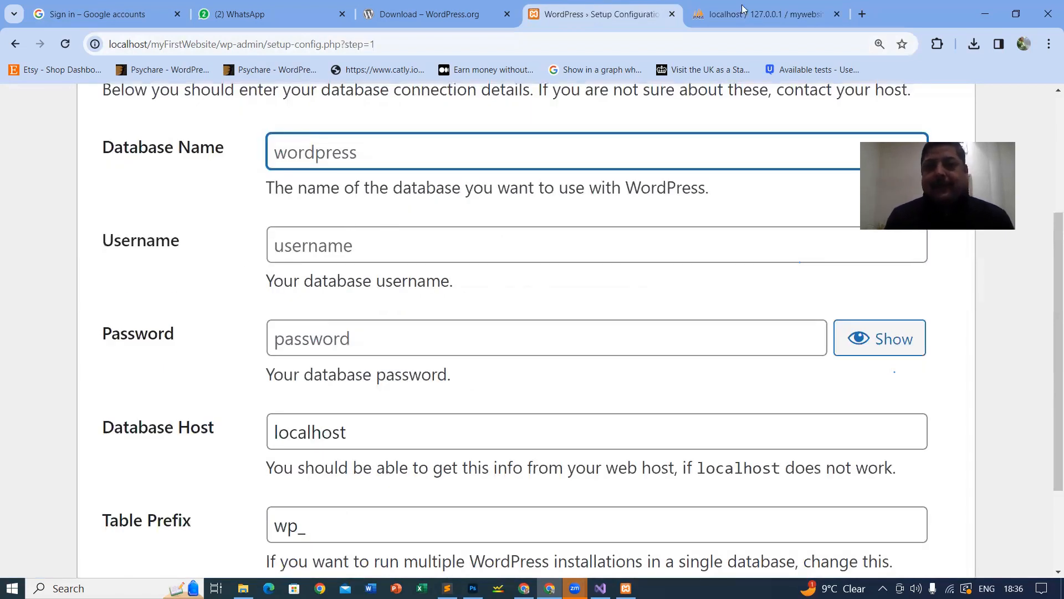
key("ctrl+Tab")
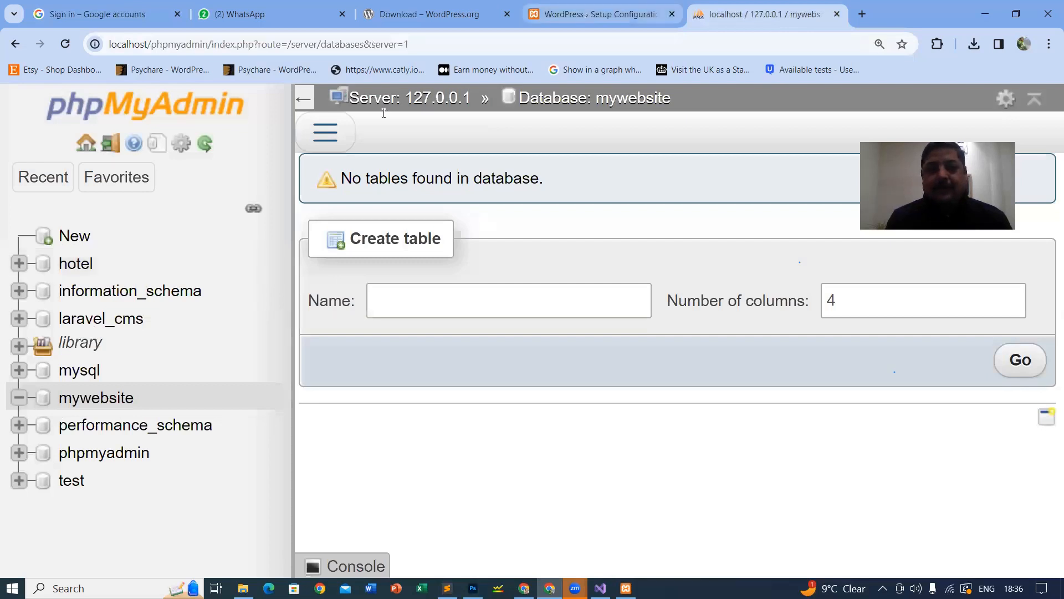
left_click(589, 14)
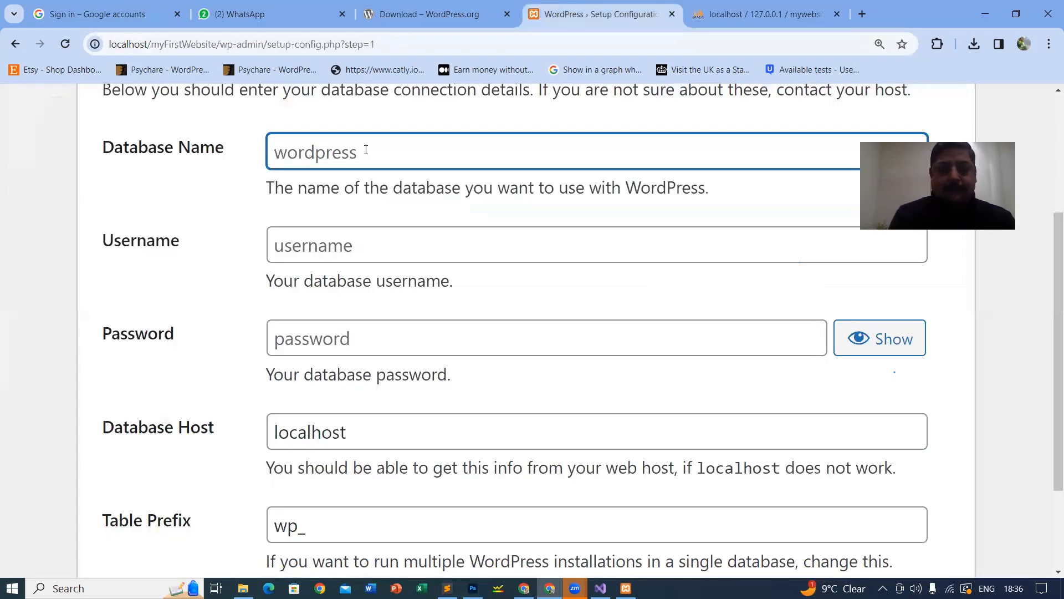
type("mywebsite")
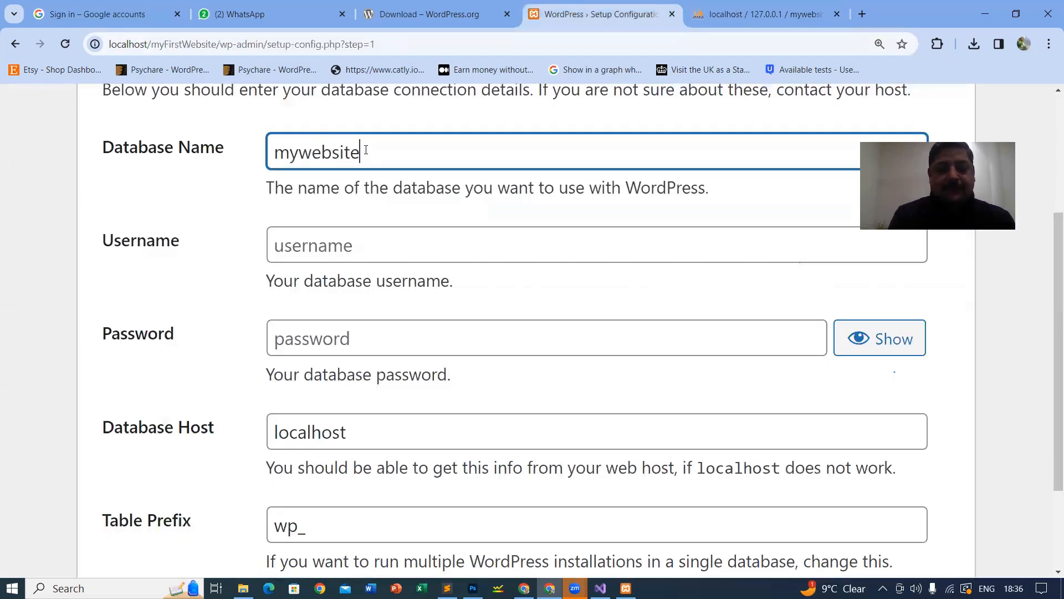
left_click(337, 246)
type("r")
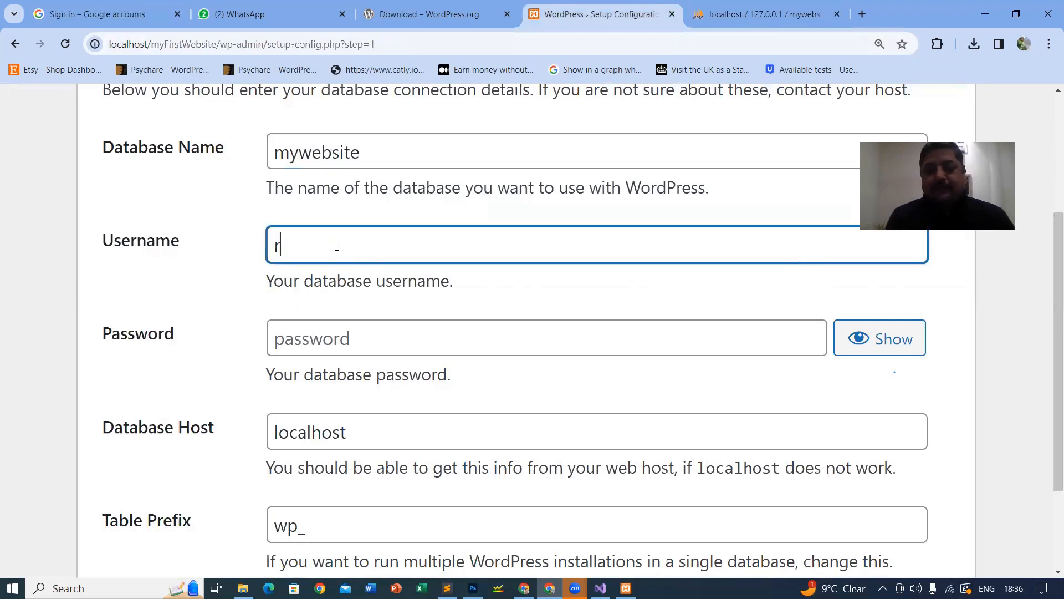
type("oot")
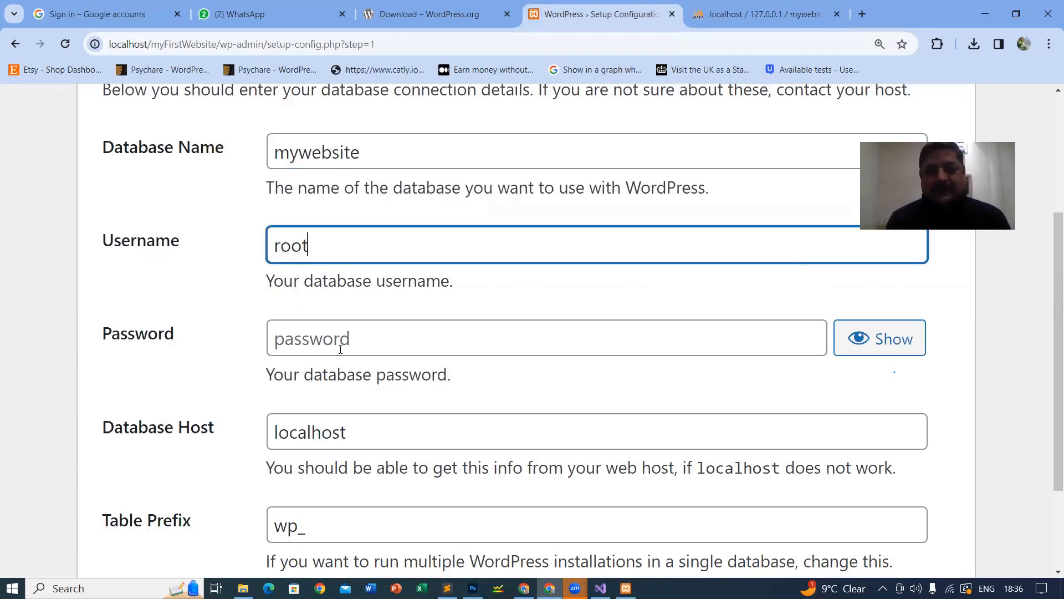
left_click(340, 350)
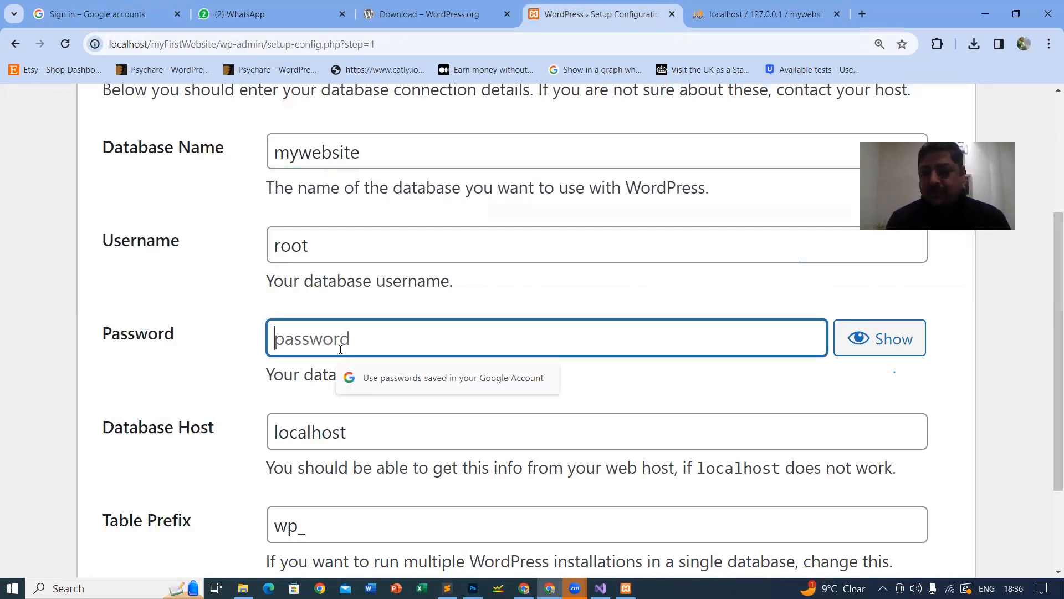
left_click(299, 431)
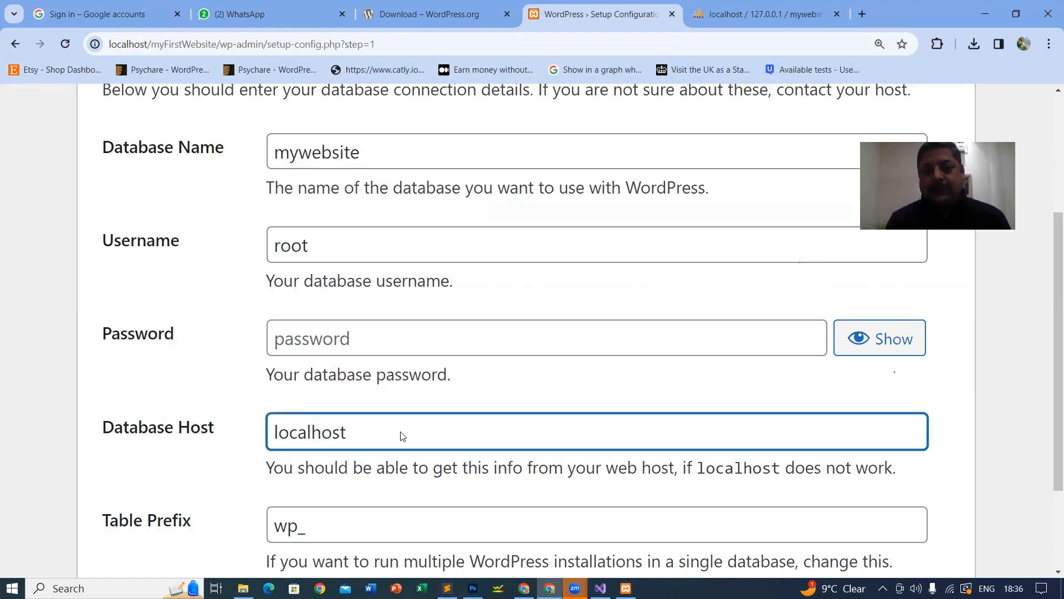
scroll(400, 433, "down", 2)
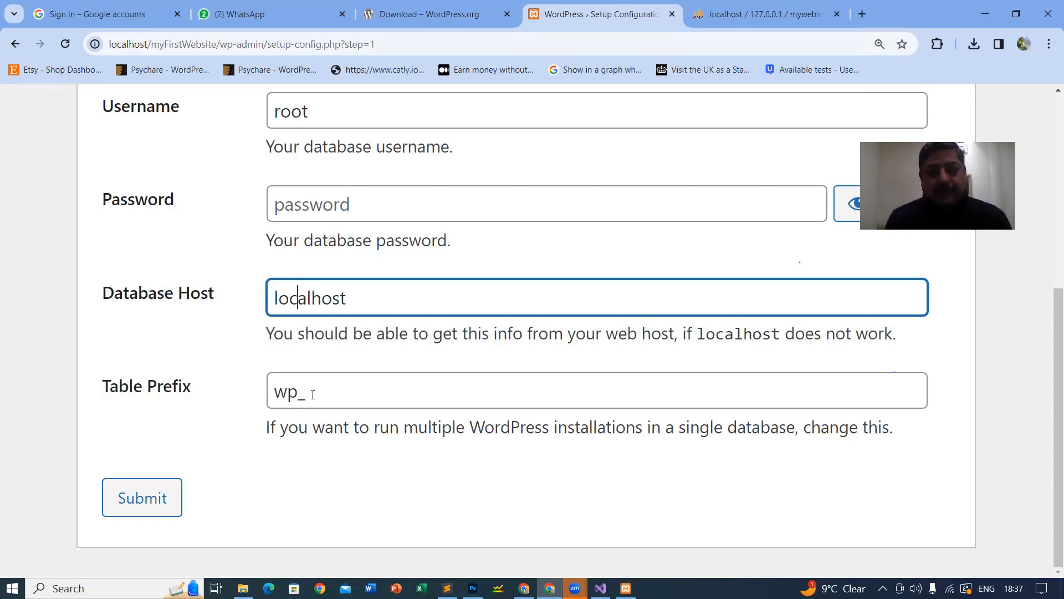
left_click_drag(312, 394, 273, 395)
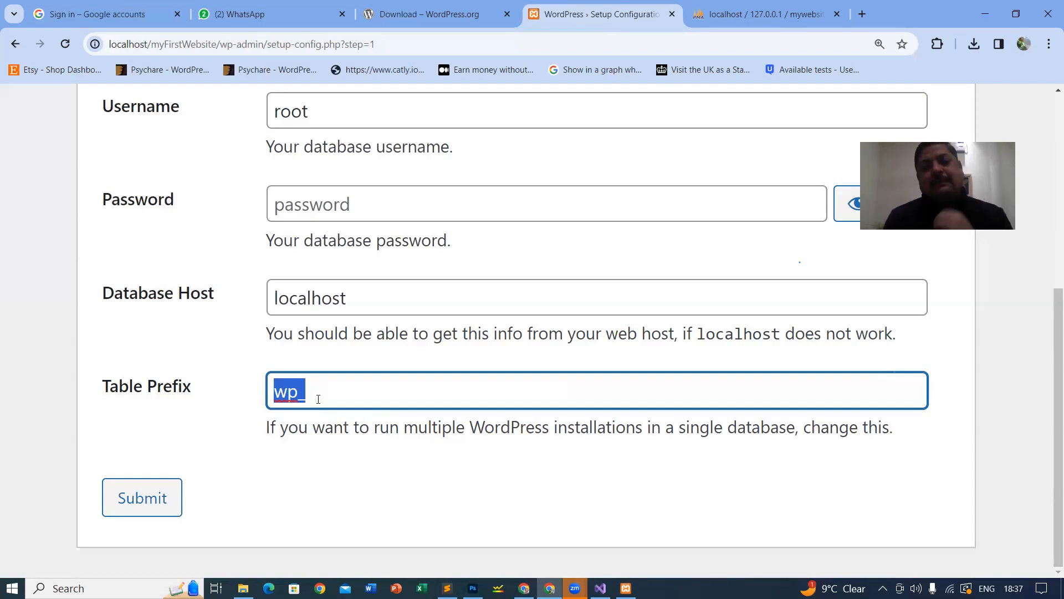
left_click(136, 501)
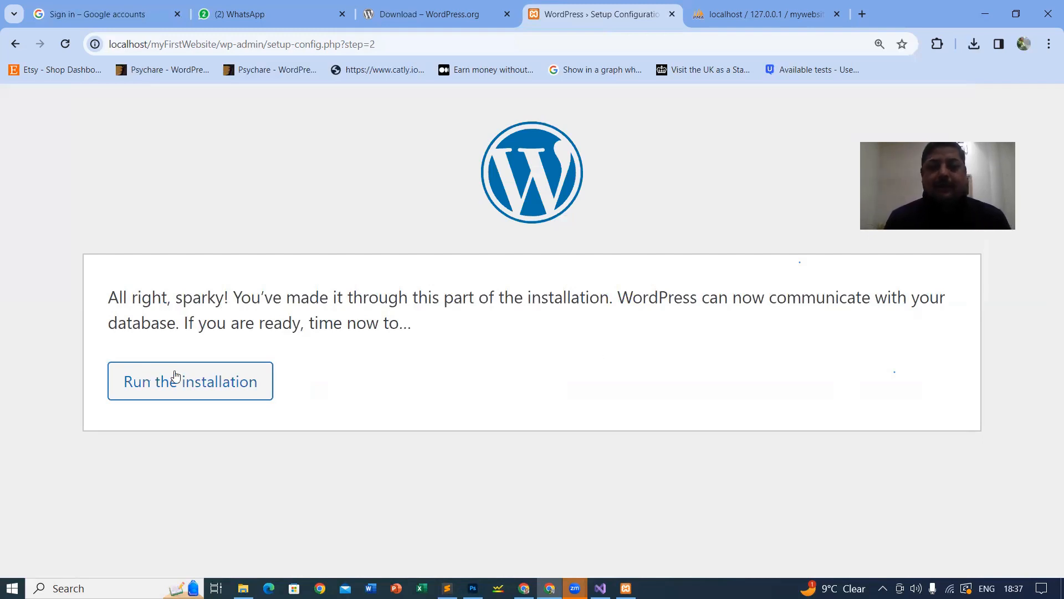
Step: Run the installation and enter site title My First Website, username iamadmin and a custom password
left_click(197, 384)
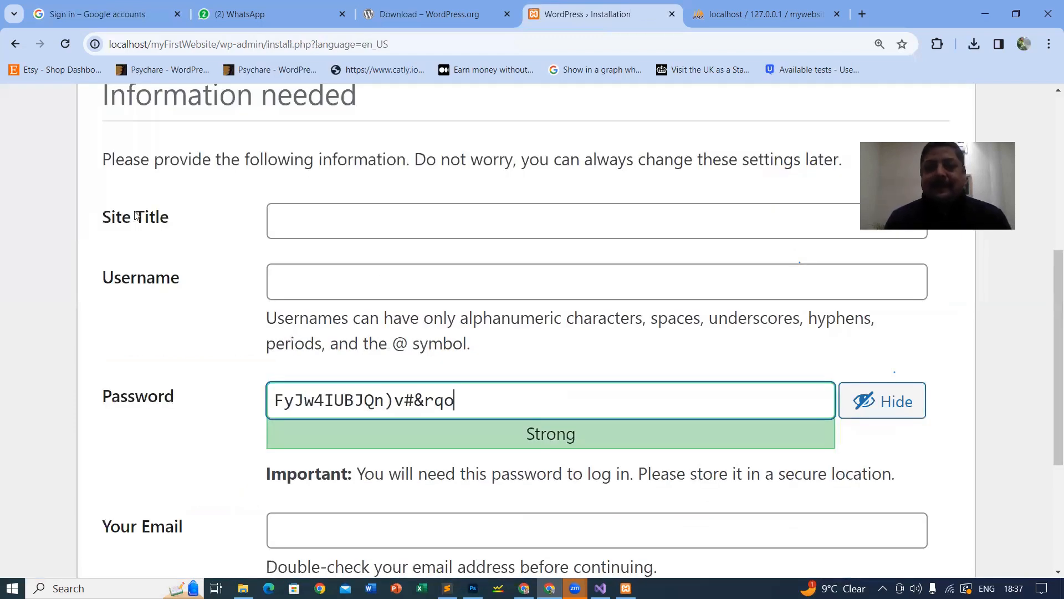
key("ctrl+minus")
key("ctrl+minus")
left_click(370, 179)
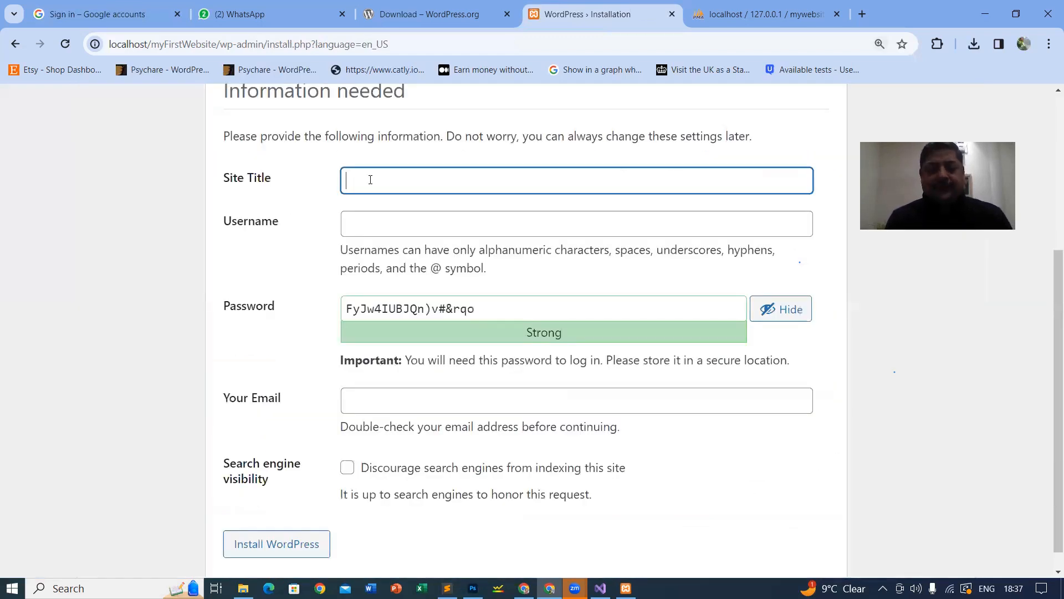
type("My First We")
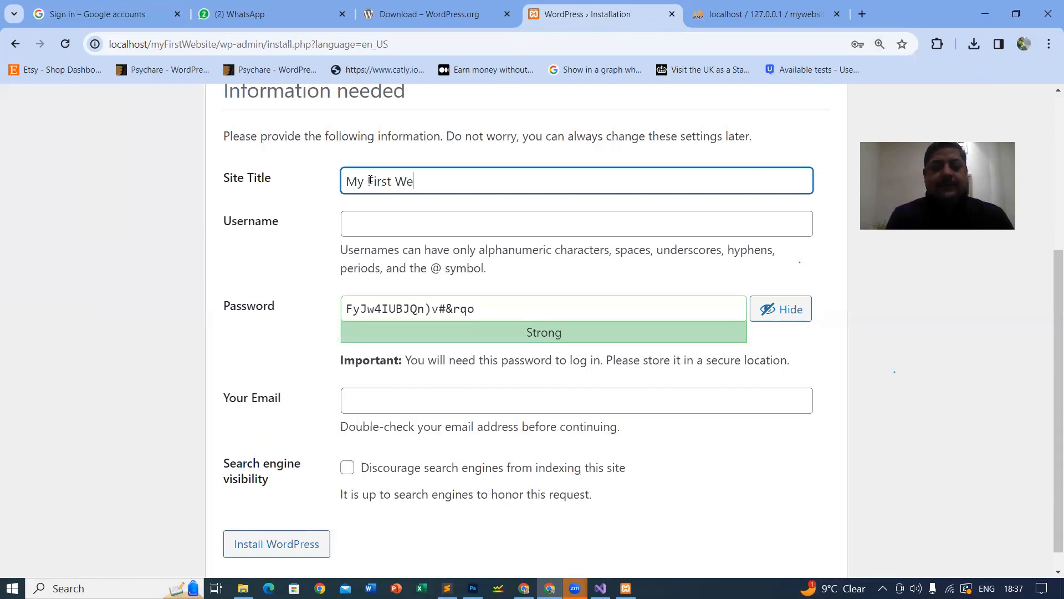
type("bsite")
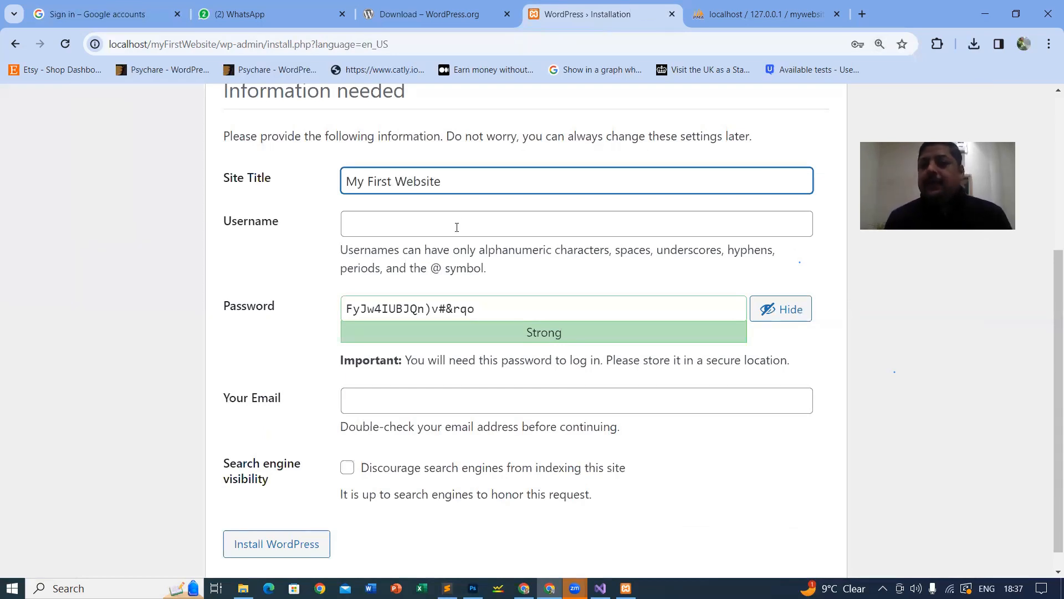
left_click(457, 227)
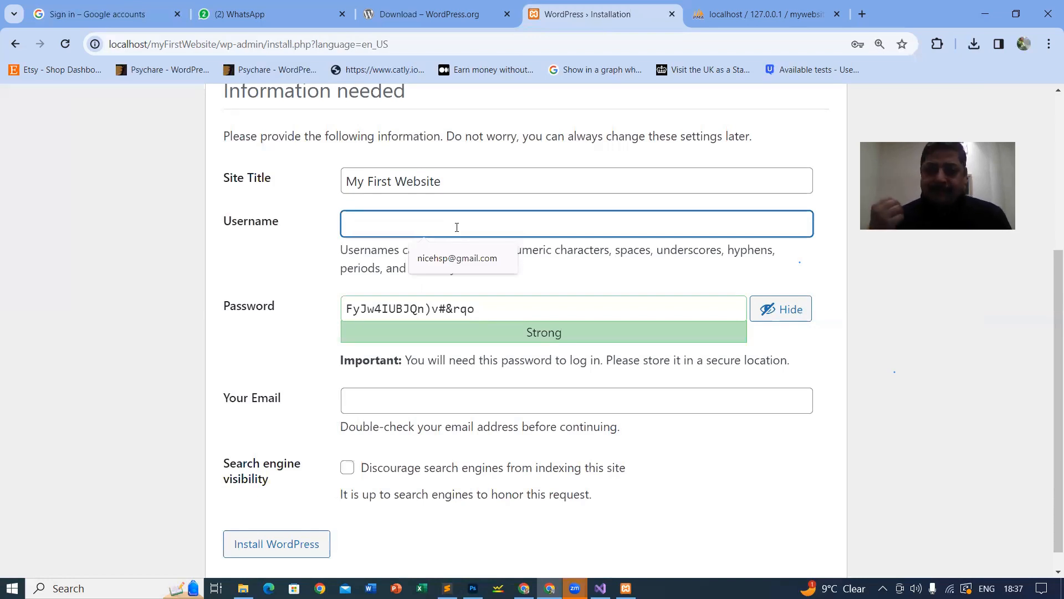
type("iam")
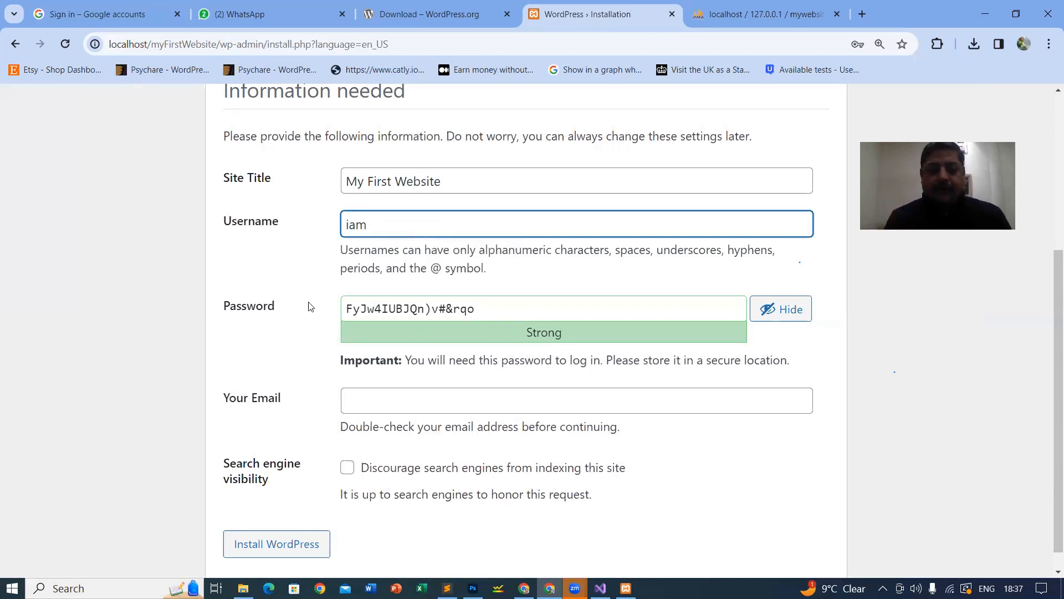
type("admin")
key("Tab")
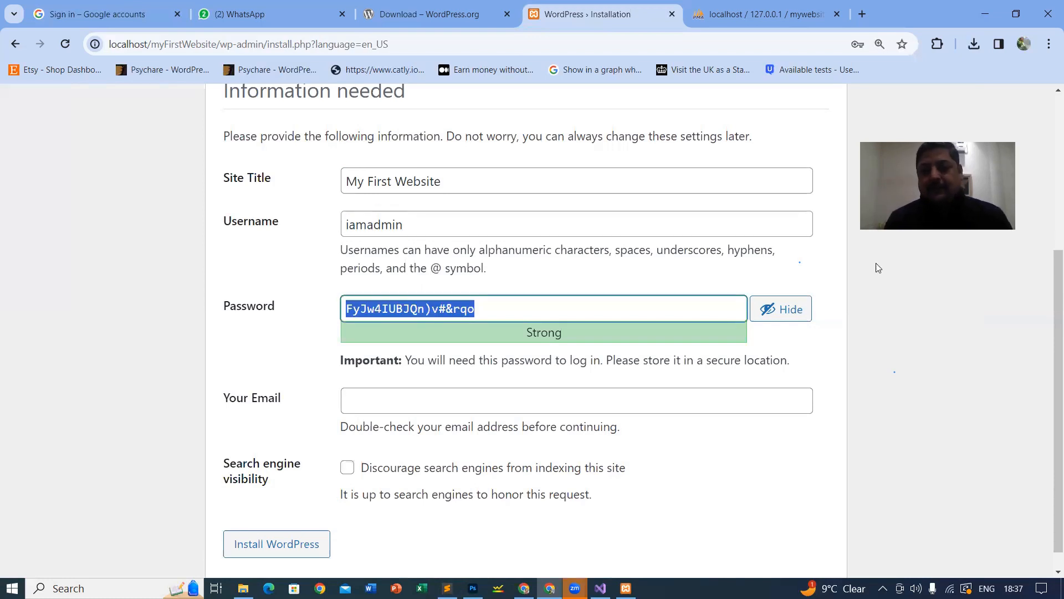
type("demo1234")
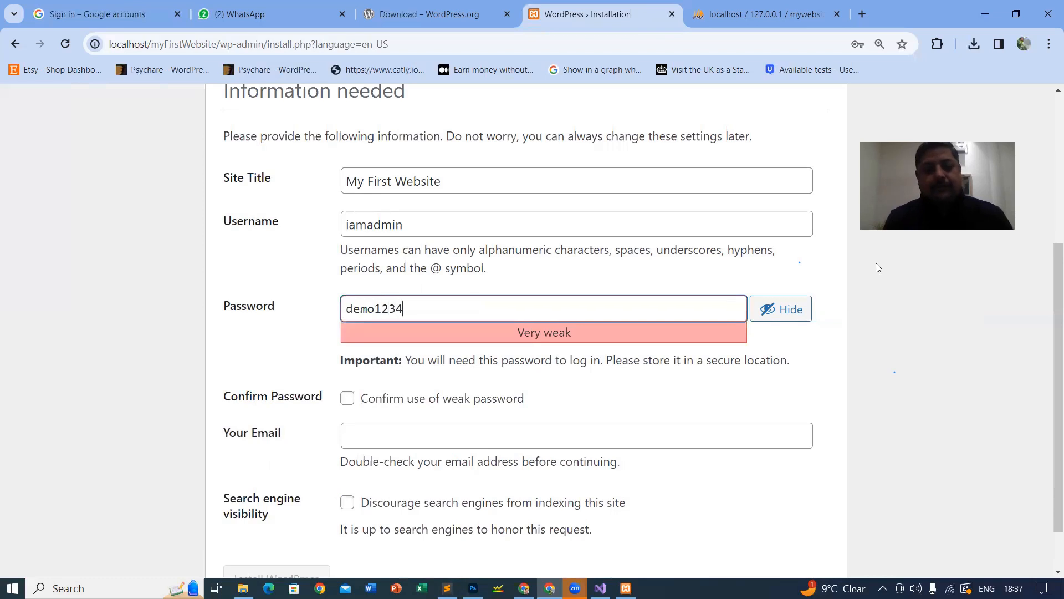
type("!")
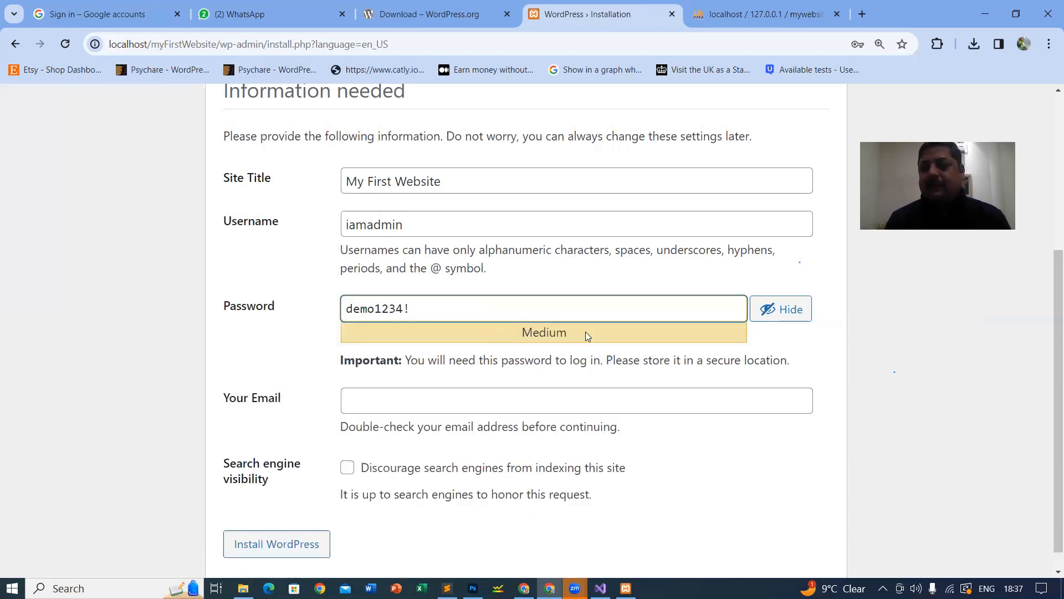
left_click(422, 397)
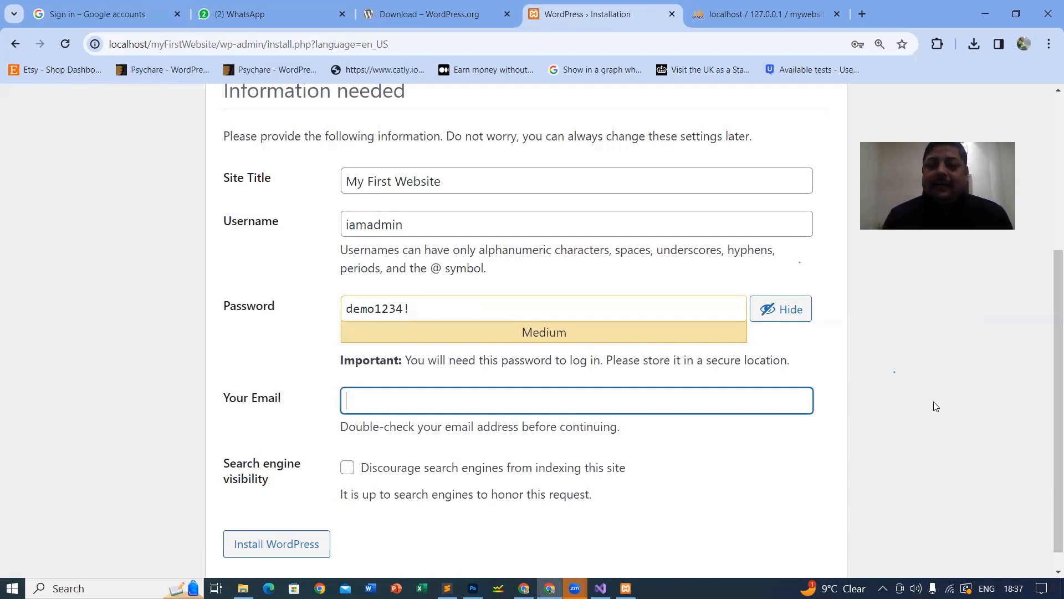
Step: Enter the admin's e-mail address, check it, and install WordPress
scroll(934, 401, "down", 1)
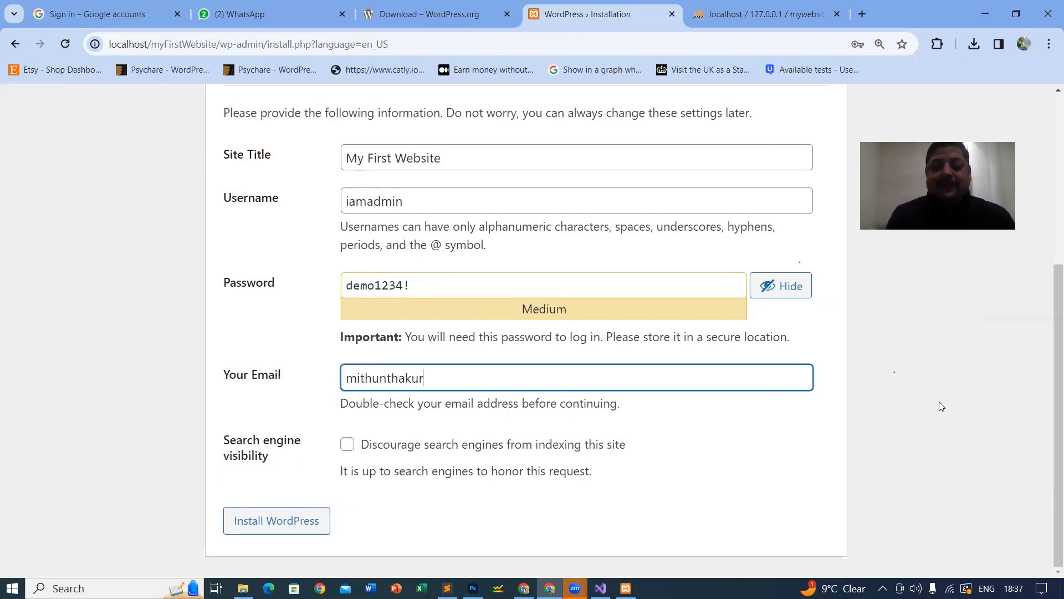
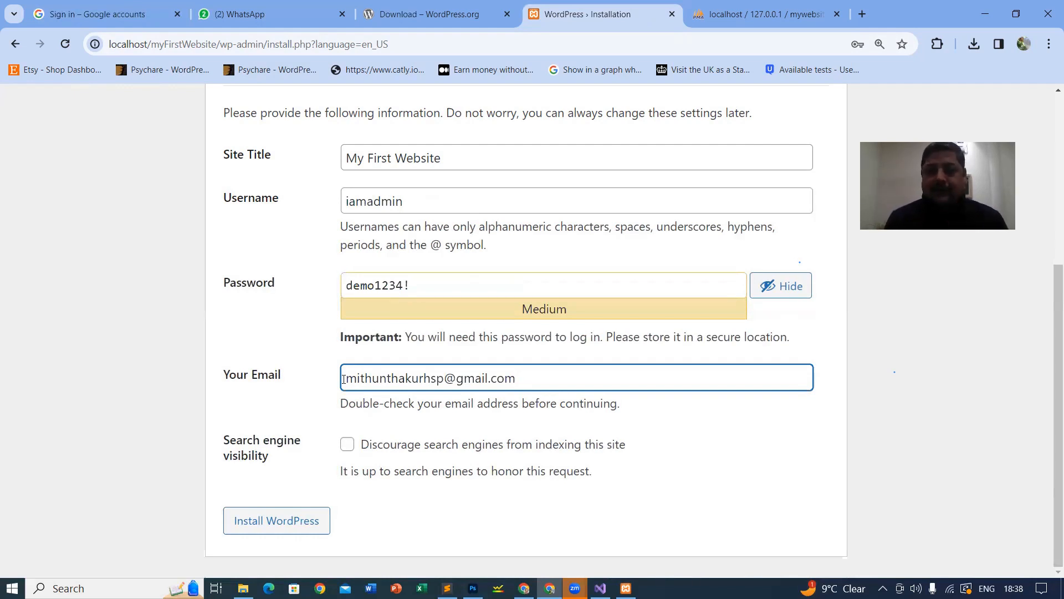
left_click_drag(344, 379, 527, 388)
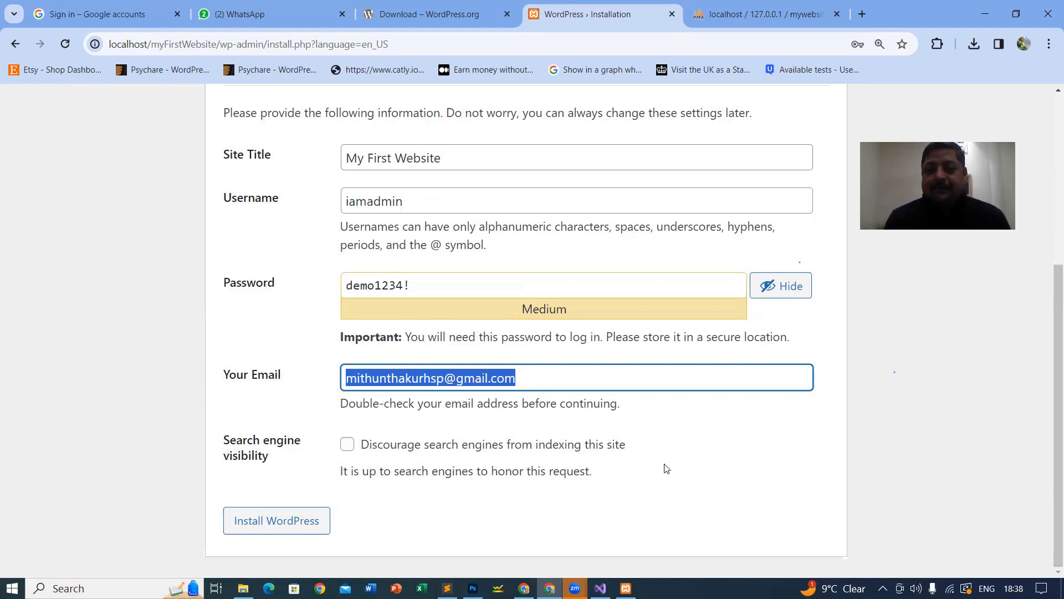
left_click(420, 410)
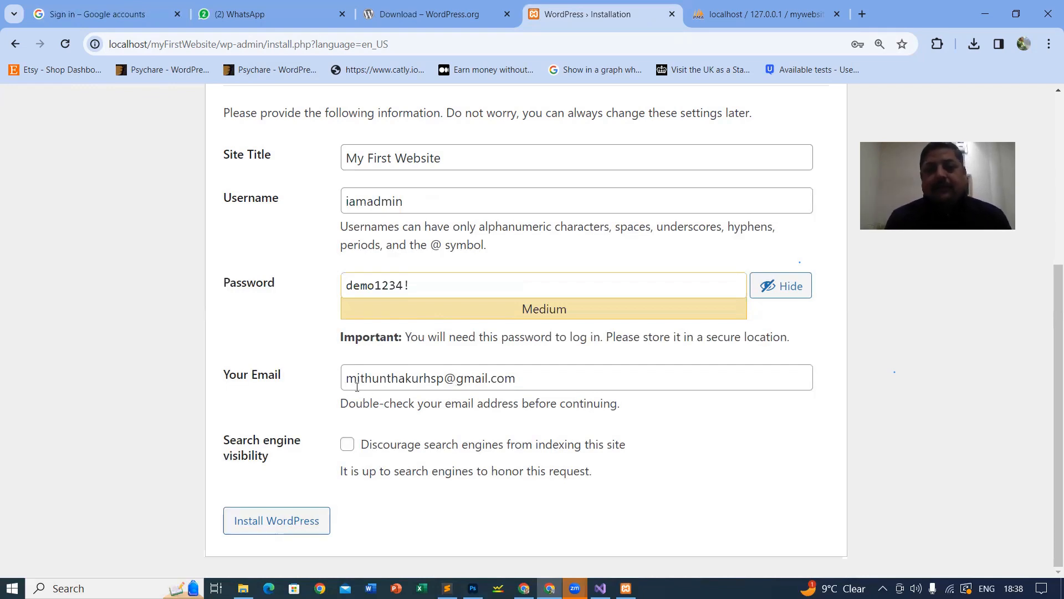
left_click(240, 525)
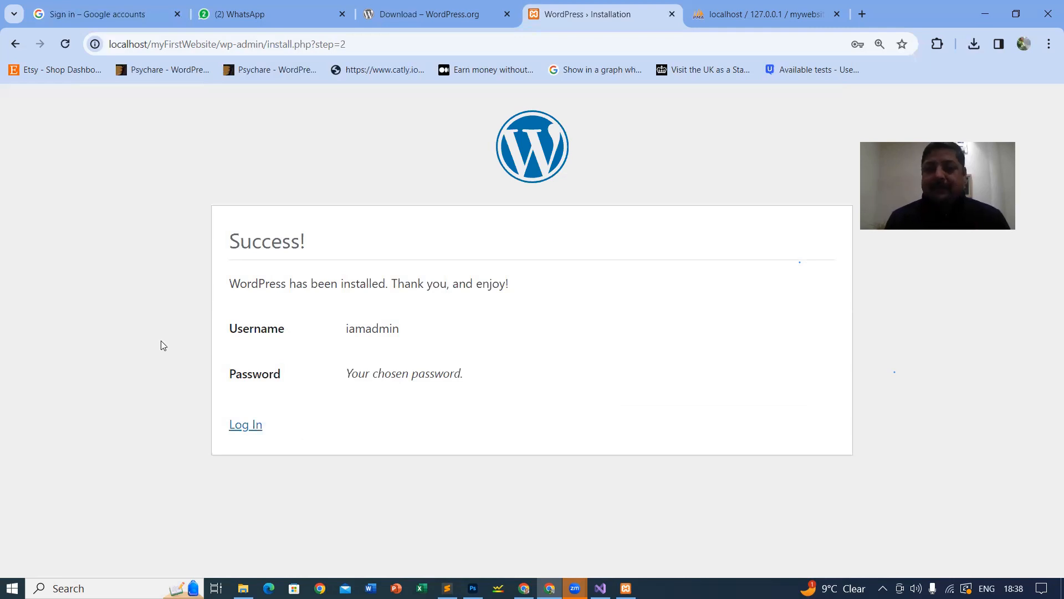
Step: Open a new browser tab and begin typing localhost/my into the address bar
left_click(385, 44)
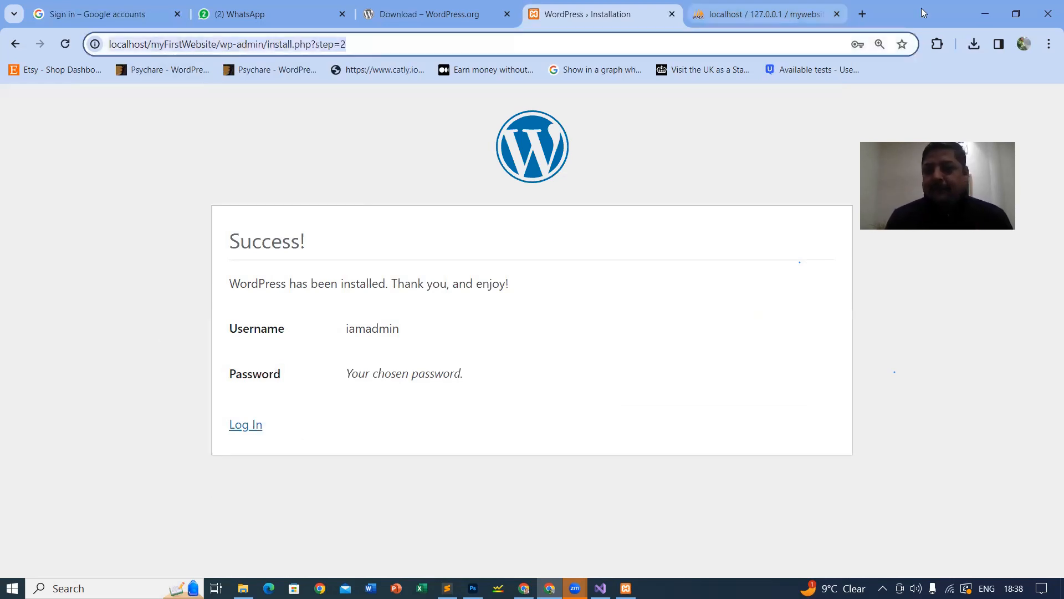
left_click(865, 12)
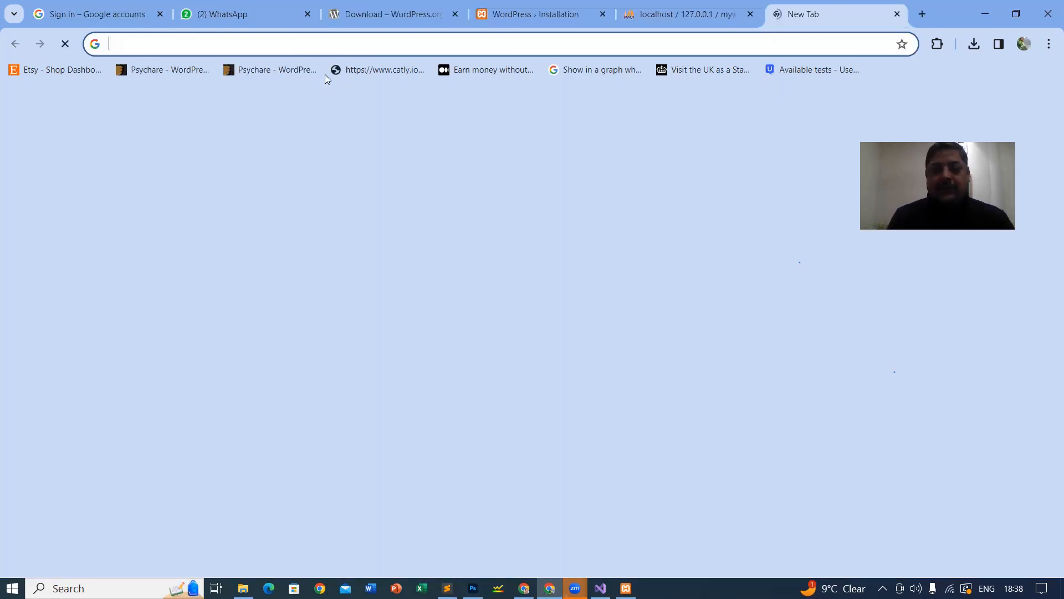
type("local")
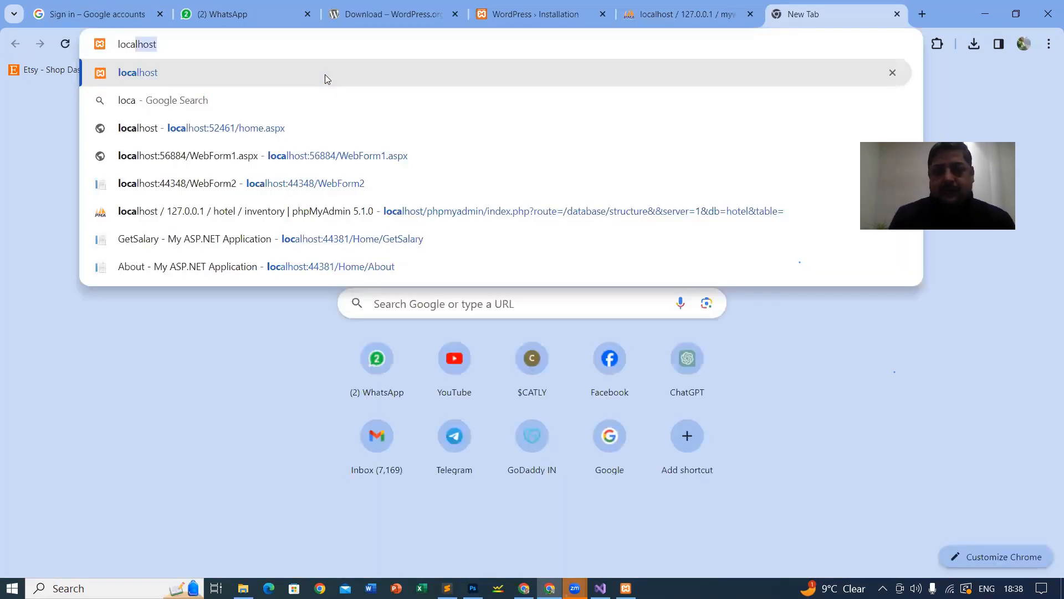
type("host/")
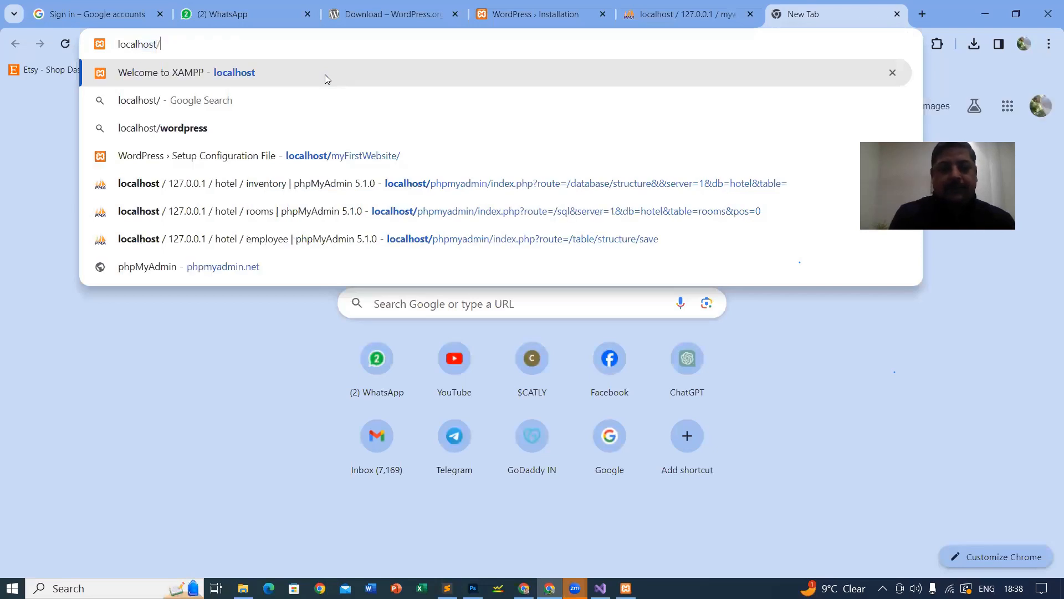
type("my")
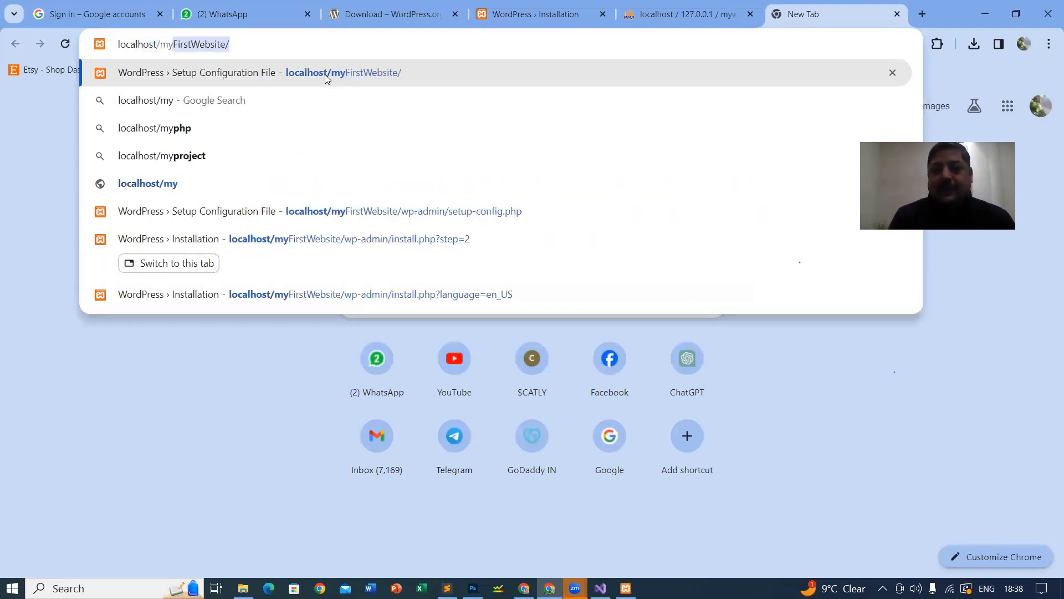
Step: Load localhost/myFirstWebsite to view the new site's homepage
key("Return")
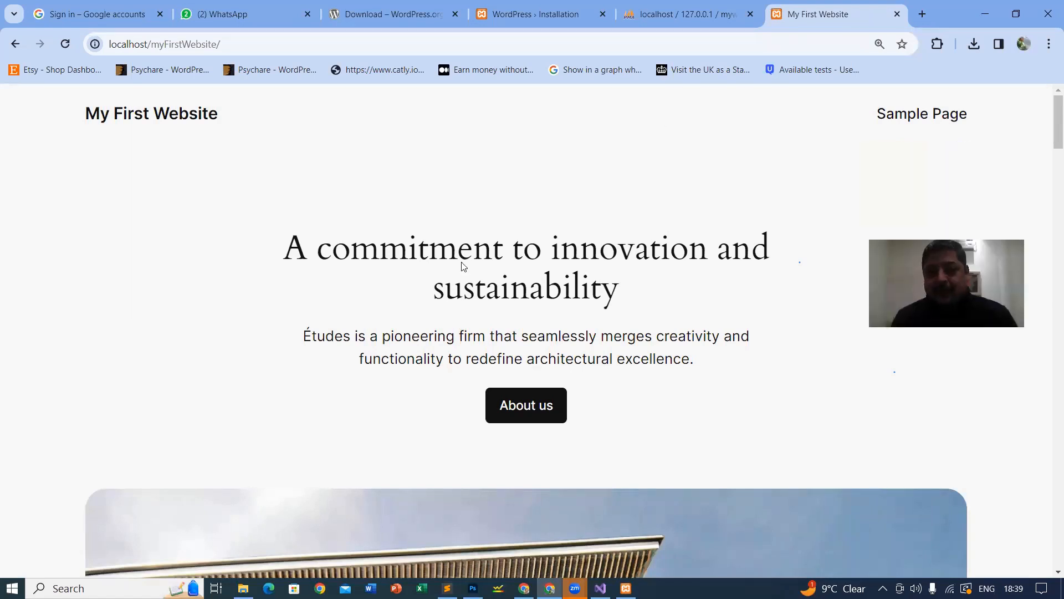
scroll(463, 267, "down", 10)
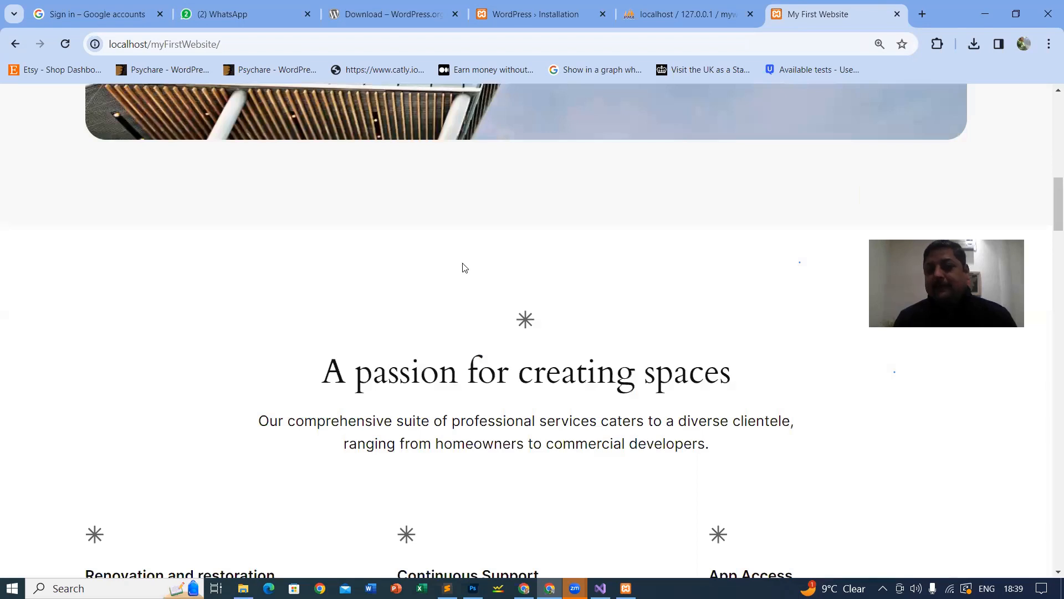
scroll(466, 273, "down", 15)
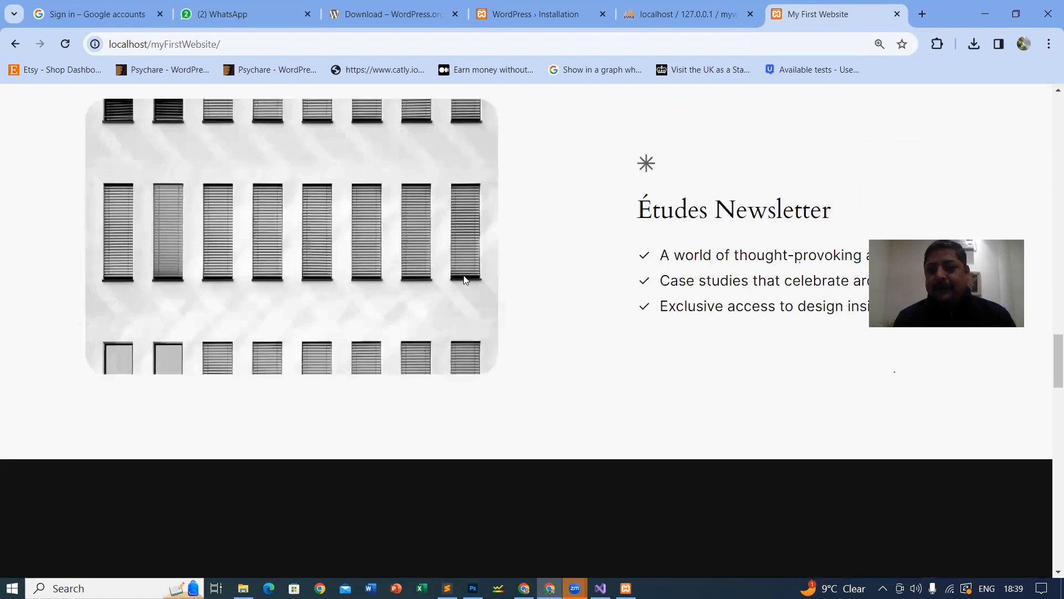
scroll(464, 272, "down", 5)
scroll(466, 280, "up", 10)
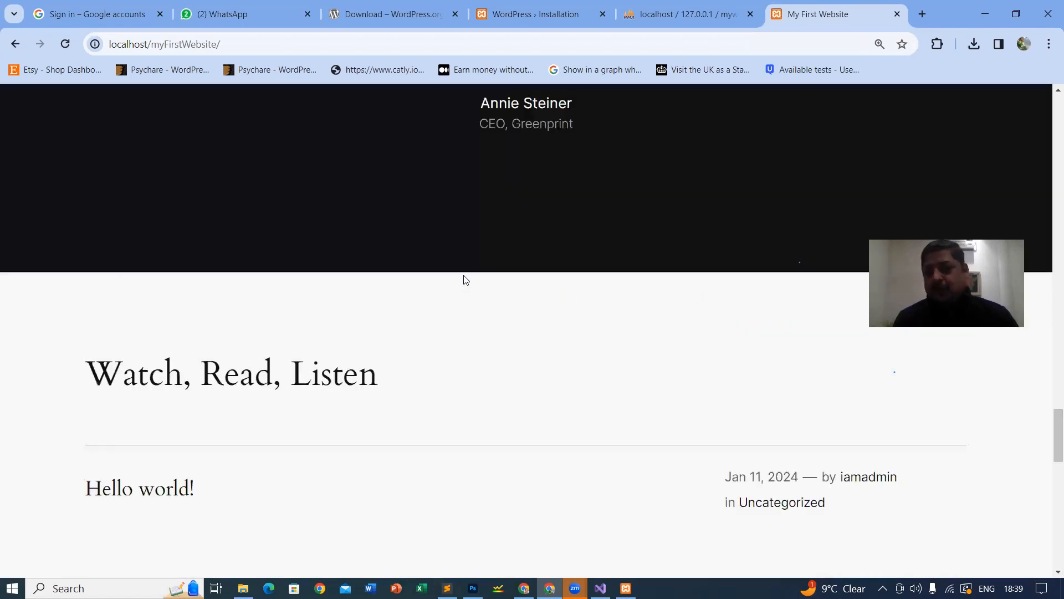
scroll(448, 258, "up", 6)
scroll(397, 193, "up", 1)
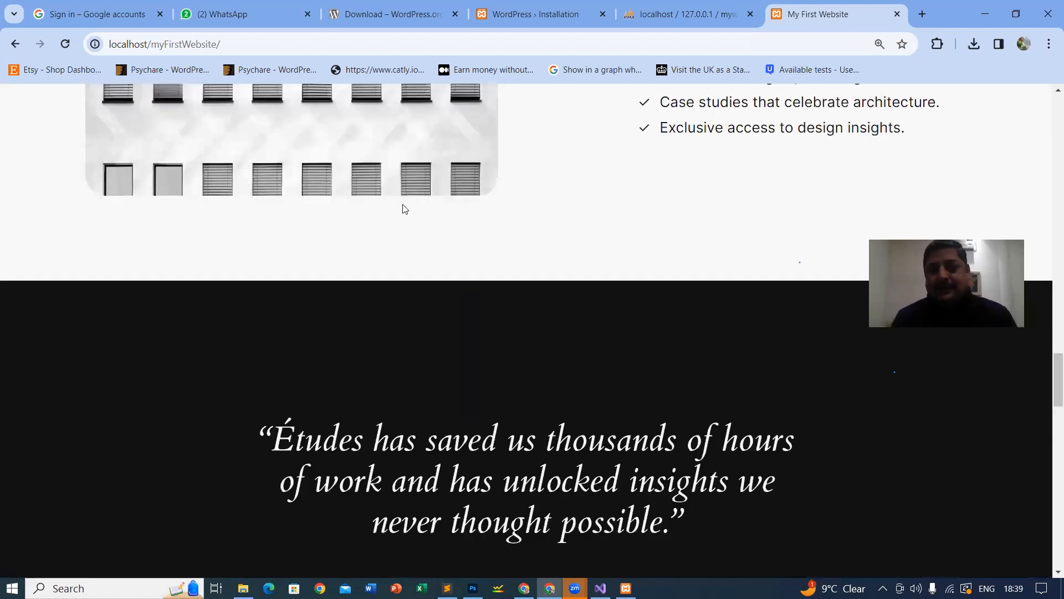
scroll(403, 207, "up", 2)
scroll(383, 249, "up", 4)
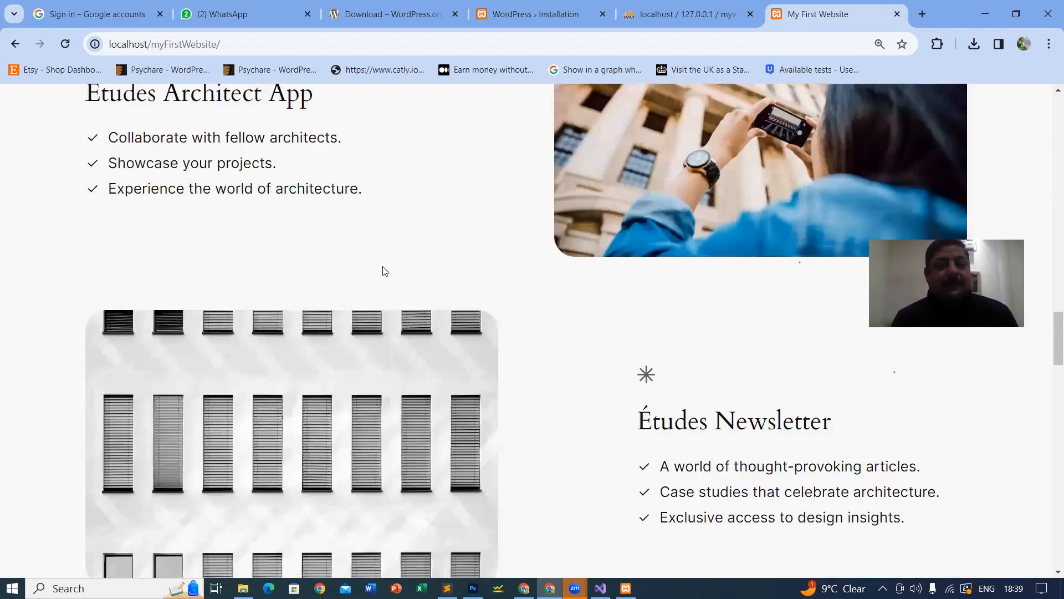
scroll(384, 267, "up", 15)
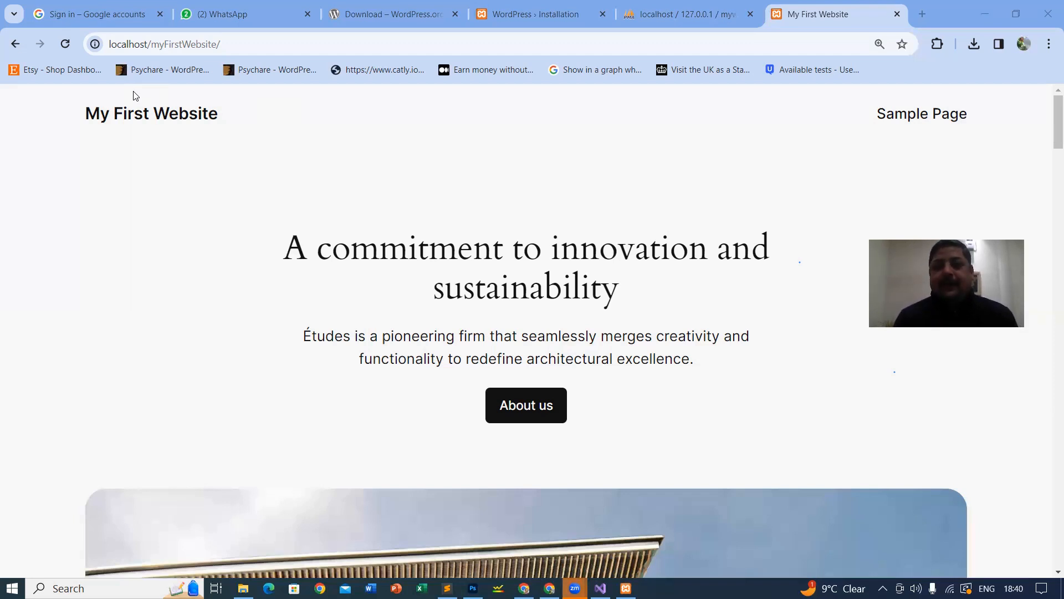
left_click_drag(89, 122, 912, 178)
left_click(905, 118)
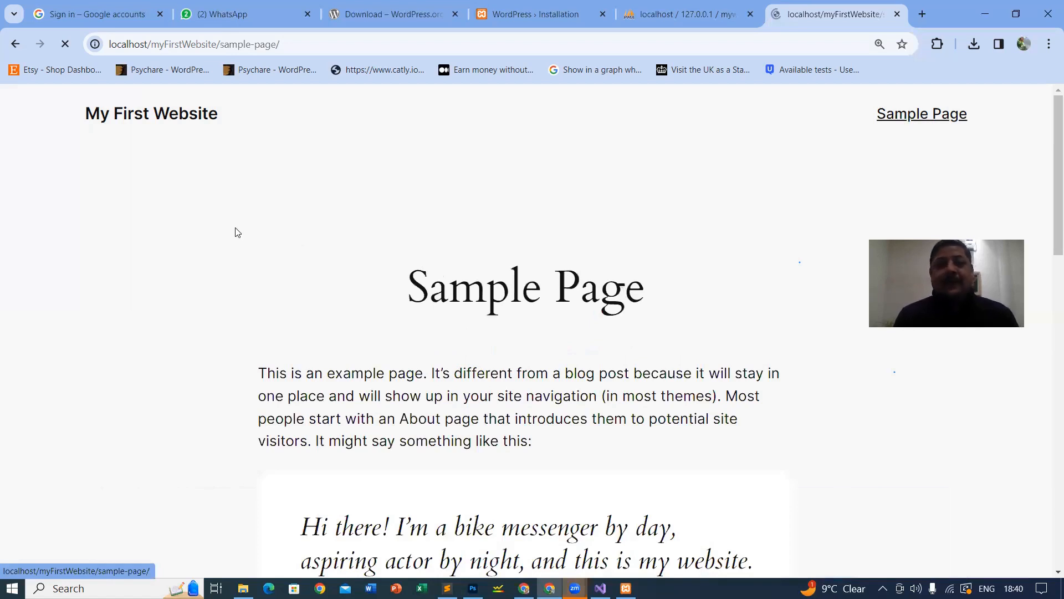
scroll(306, 166, "down", 5)
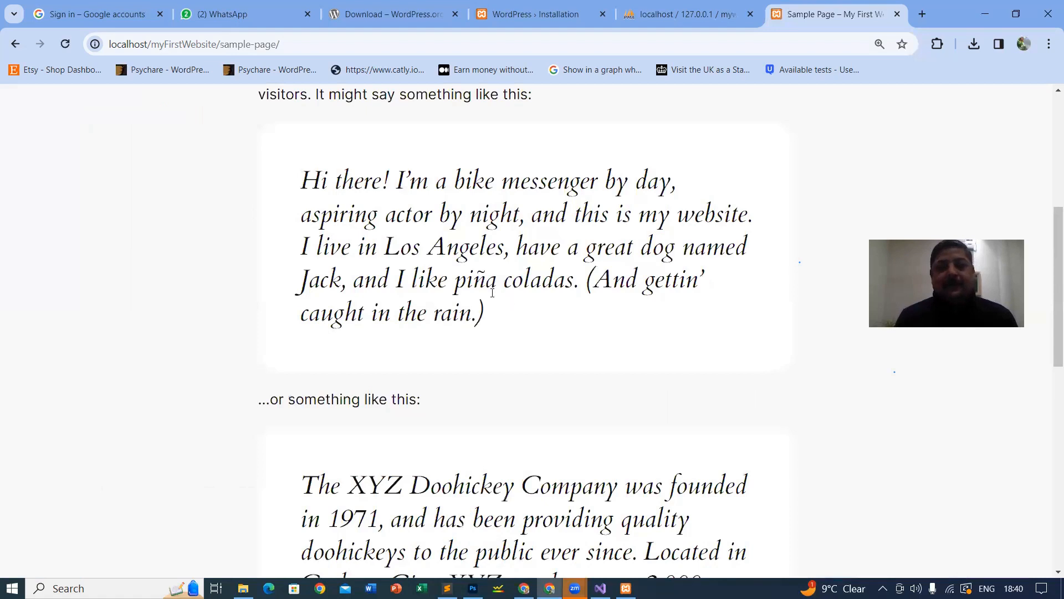
scroll(322, 261, "up", 1)
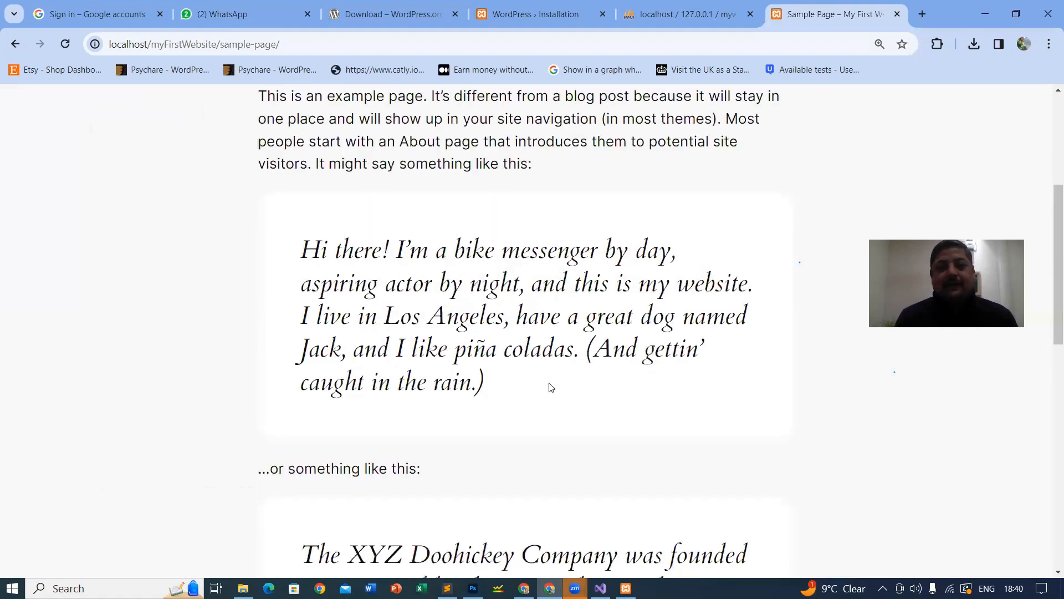
triple_click(598, 385)
scroll(378, 284, "down", 2)
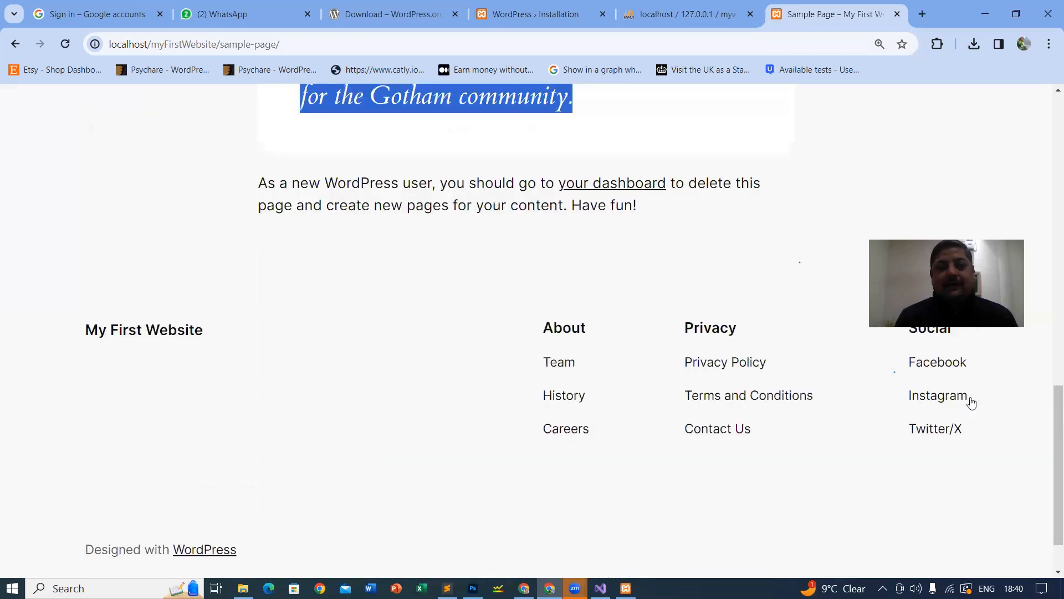
scroll(435, 254, "down", 1)
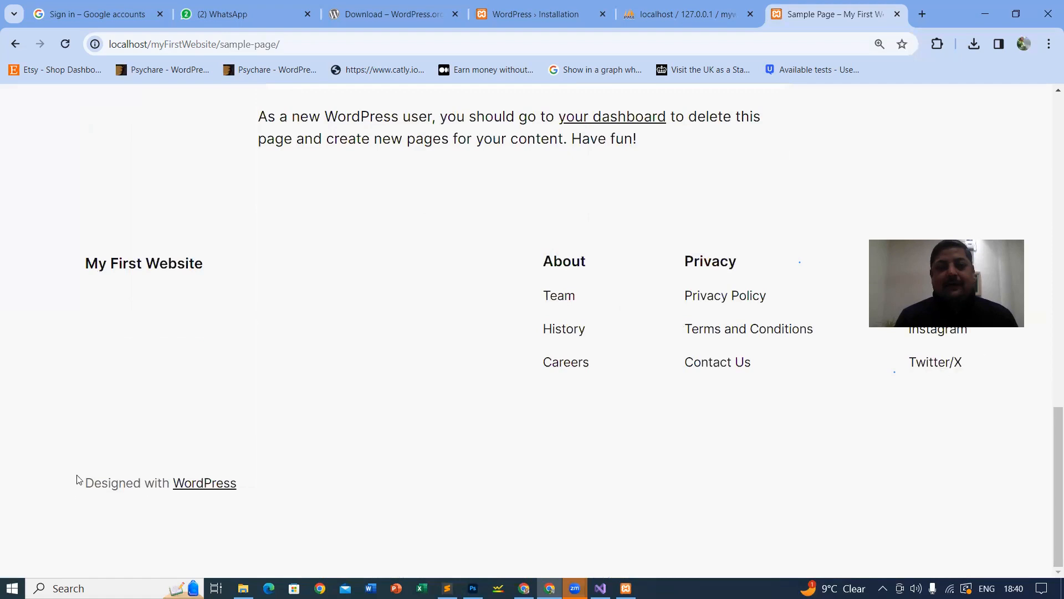
left_click_drag(79, 480, 331, 515)
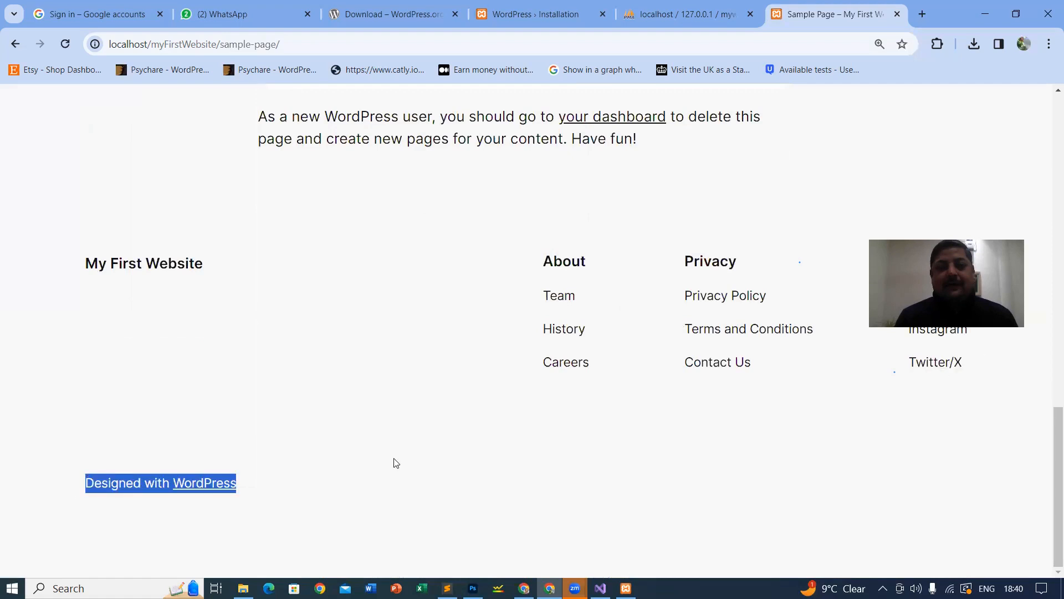
scroll(397, 463, "up", 3)
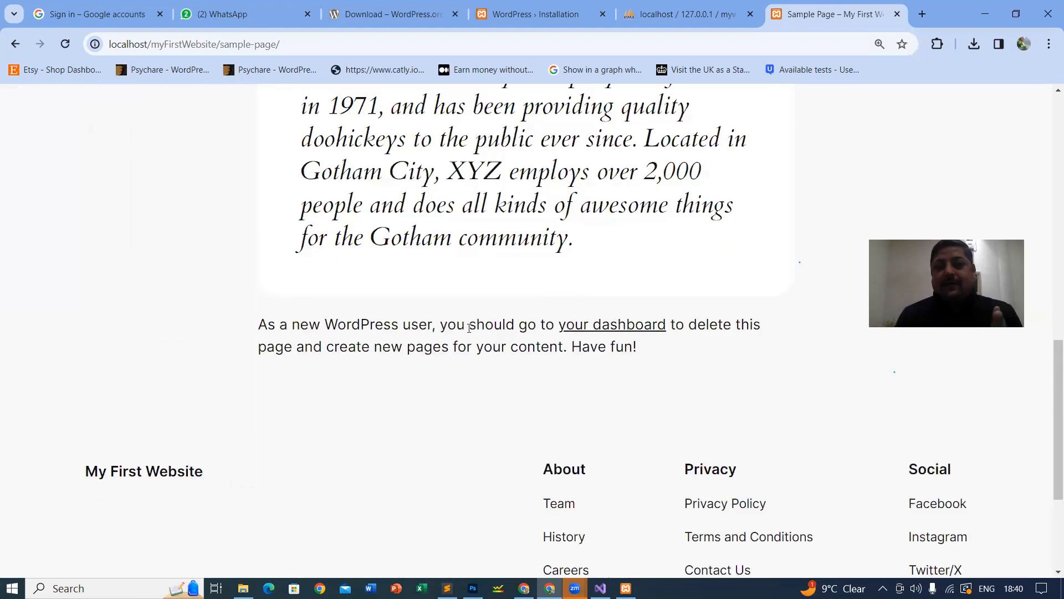
scroll(190, 337, "up", 2)
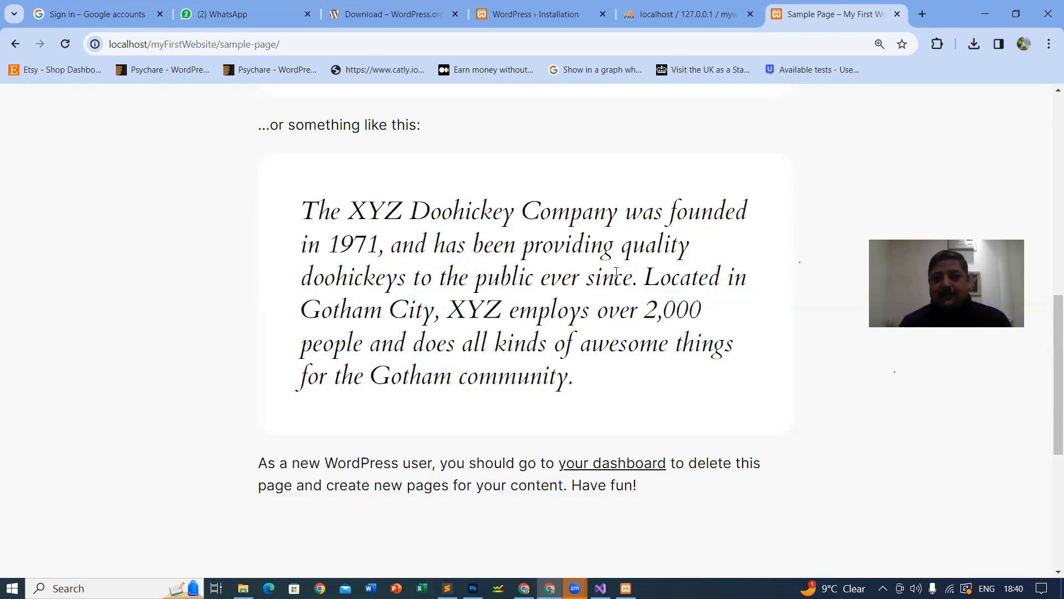
scroll(594, 277, "up", 6)
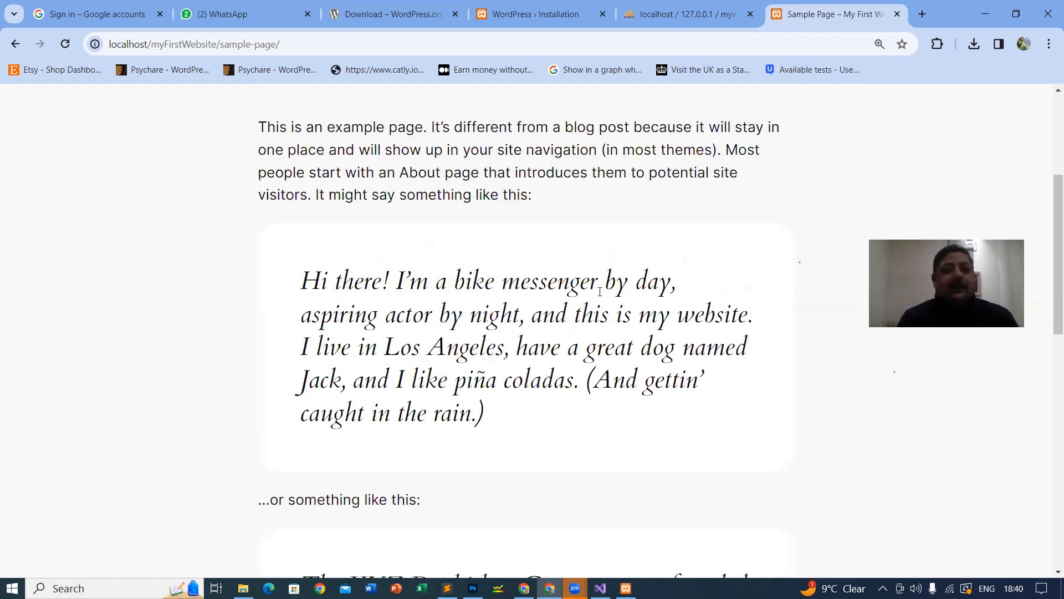
scroll(600, 291, "up", 4)
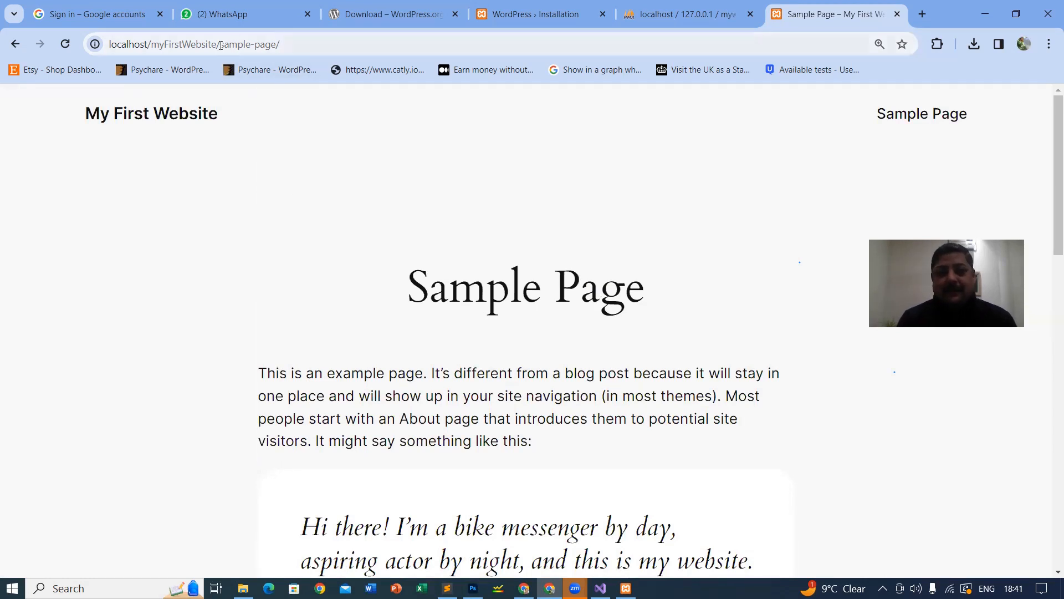
Step: Replace sample-page/ in the address with wp-admin and load localhost/myFirstWebsite/wp-admin
left_click_drag(220, 44, 493, 53)
key("BackSpace")
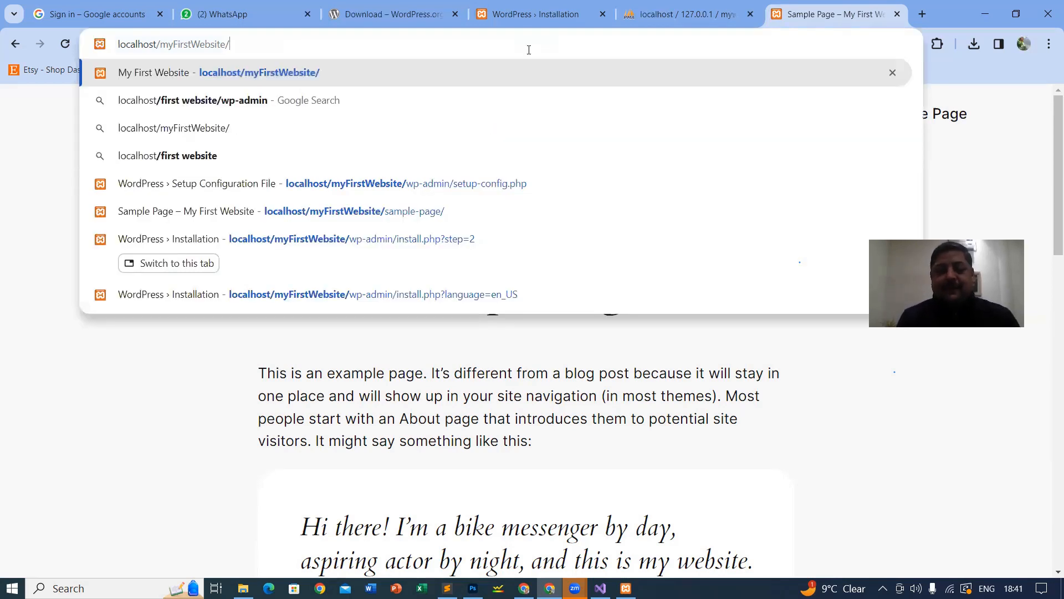
type("wp")
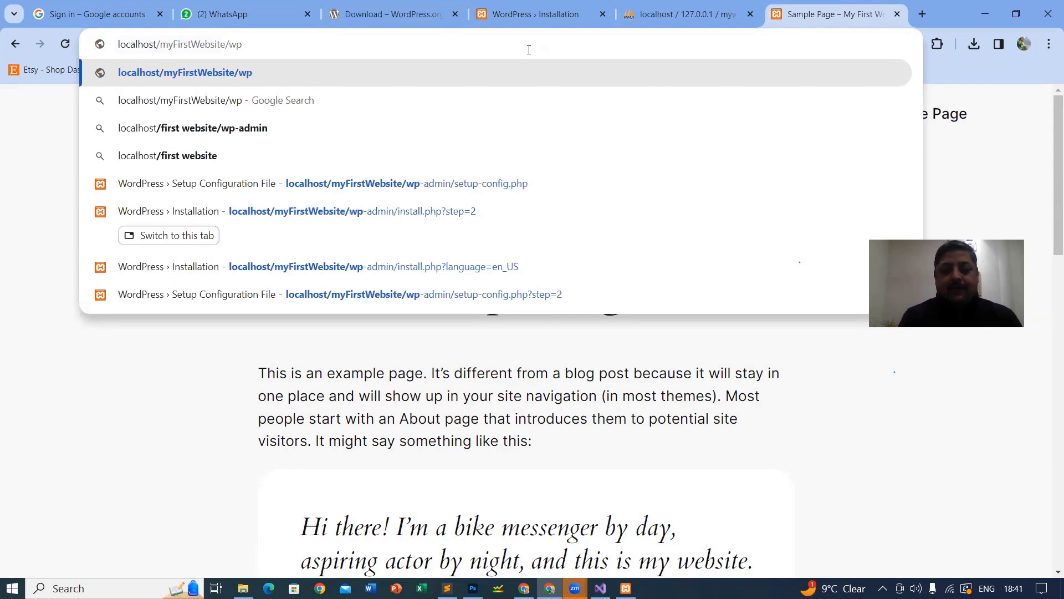
type("-admin")
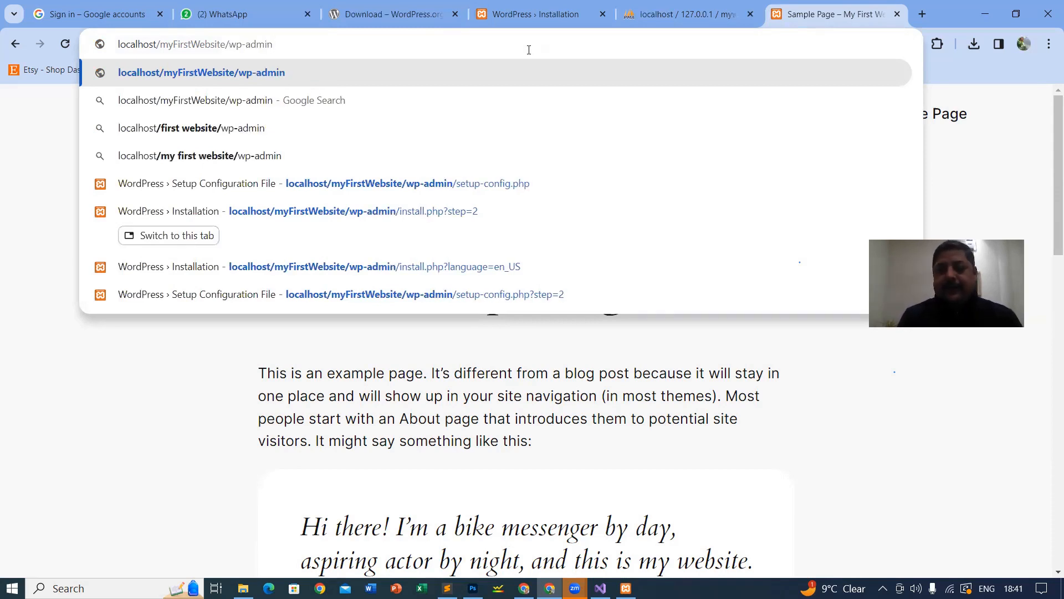
key("Return")
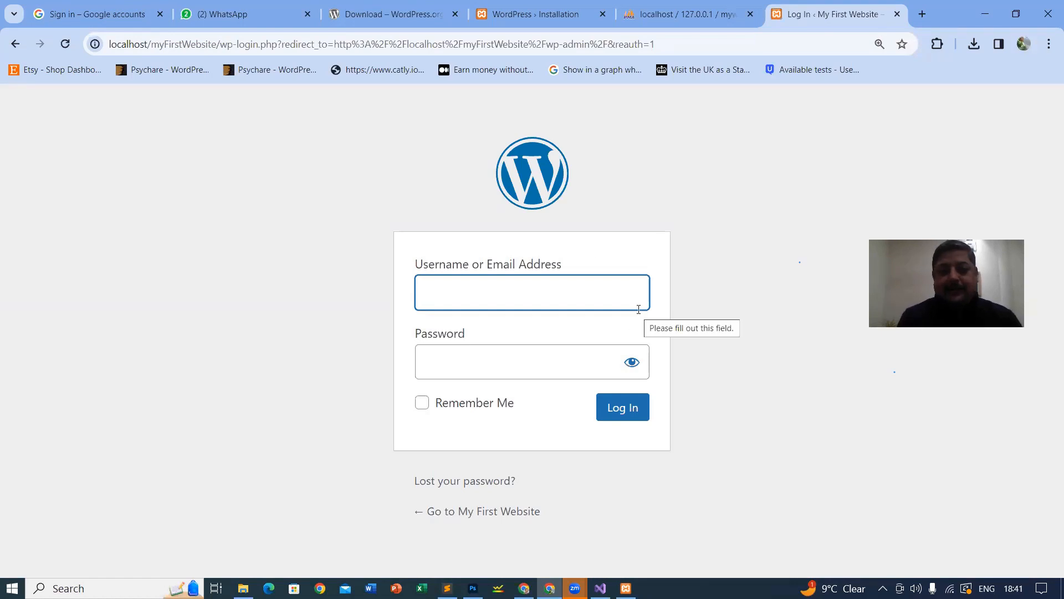
Step: Log in with the suggested admin username and the account password, with Remember Me ticked
type("iam")
key("Down")
key("Tab")
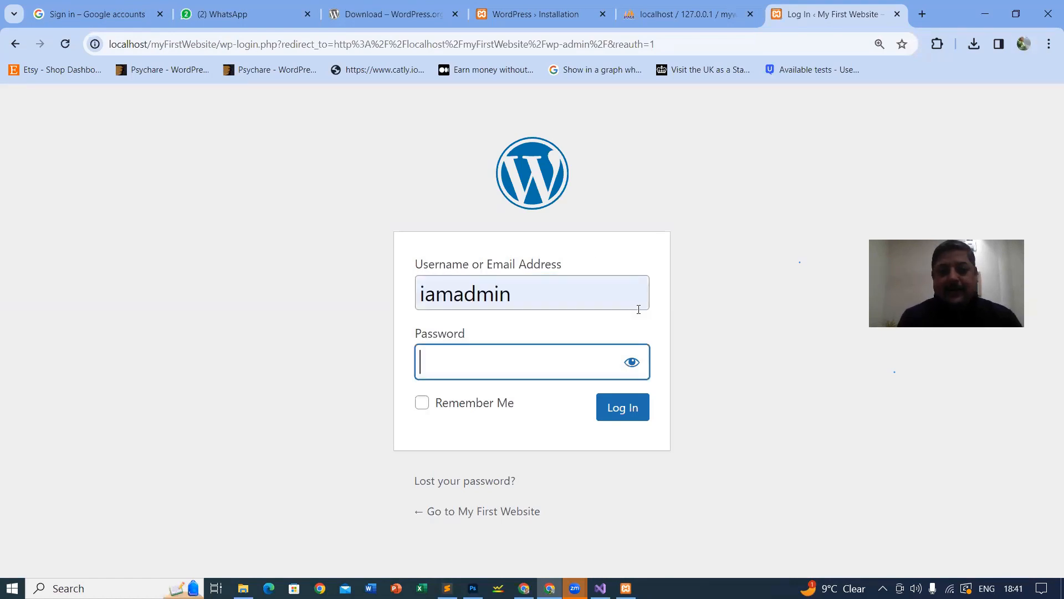
type("*********")
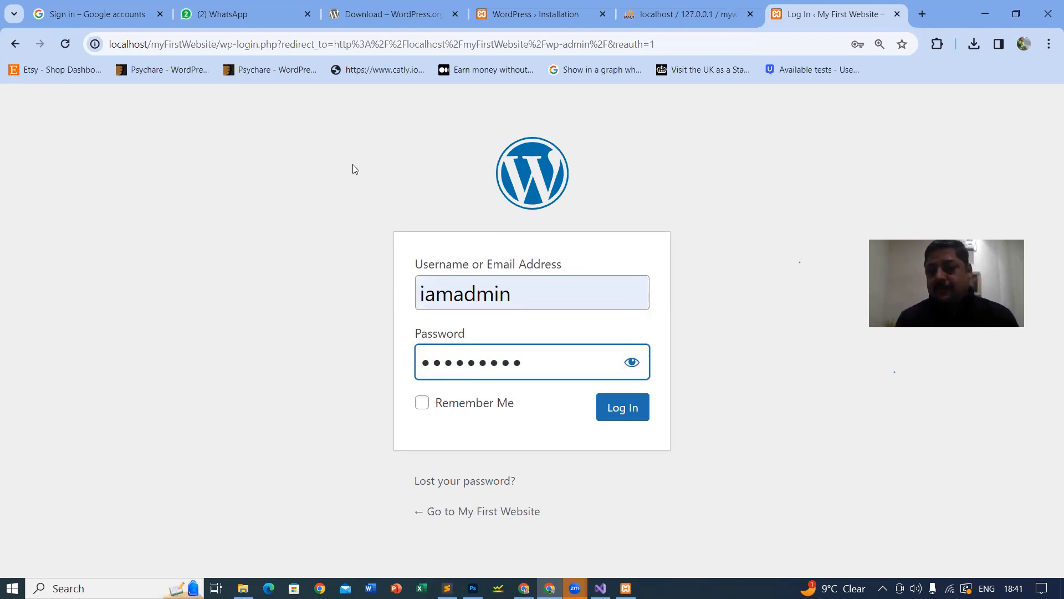
left_click(632, 362)
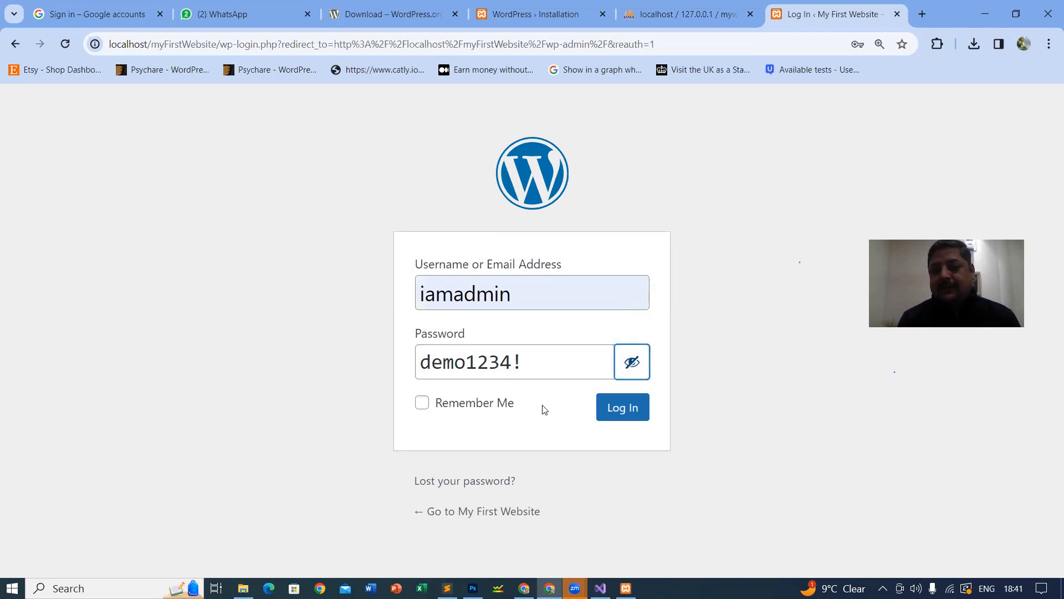
left_click(422, 402)
left_click(632, 411)
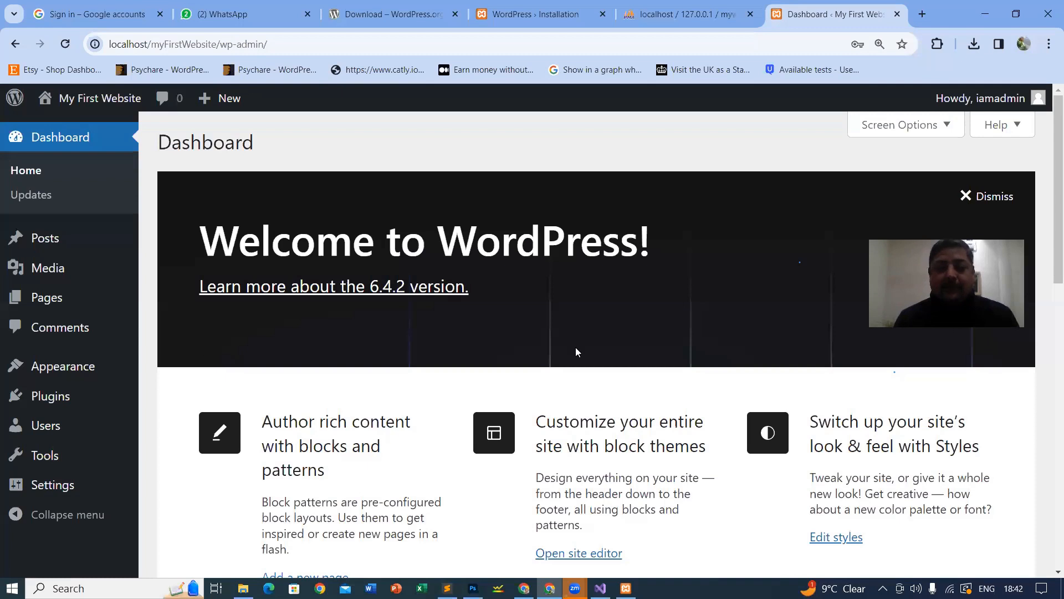
Step: Zoom the Dashboard out to 90% and back to 100%
key("ctrl+minus")
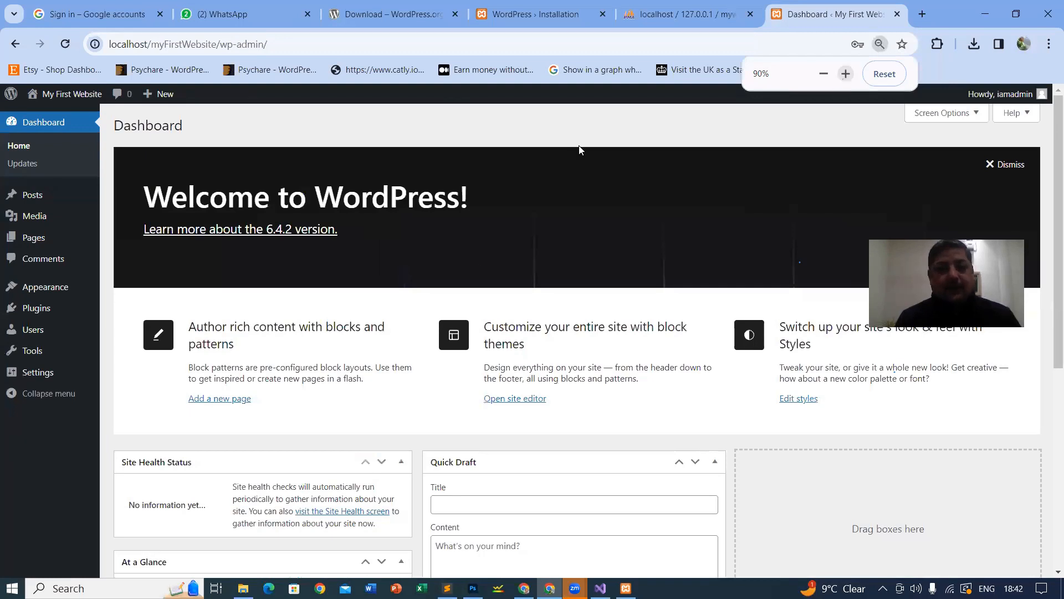
key("ctrl+plus")
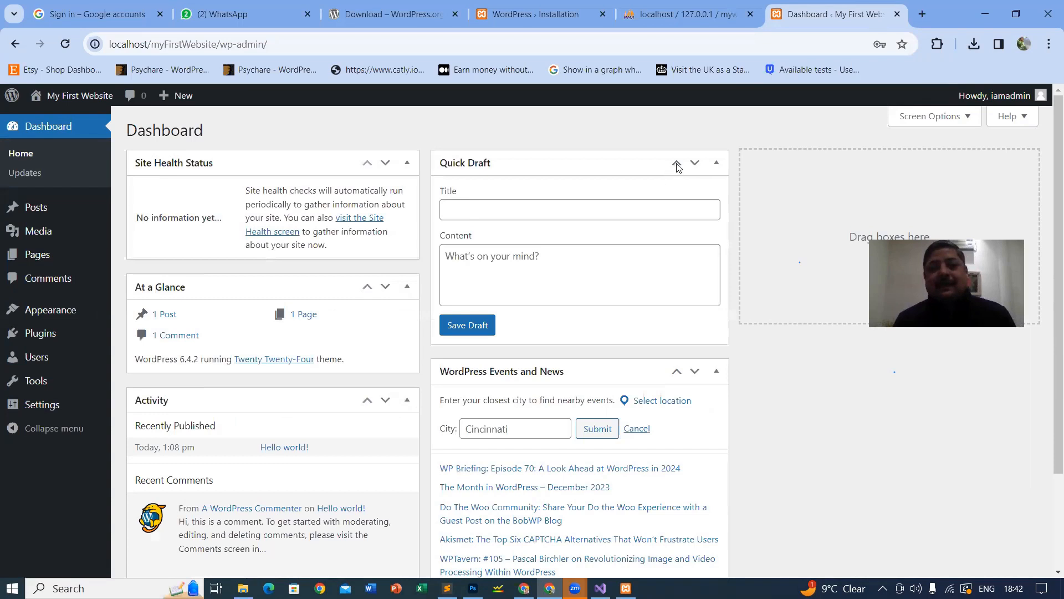
Step: Move Quick Draft under Site Health Status and WordPress Events and News below Activity, all in the left column
scroll(448, 223, "up", 5)
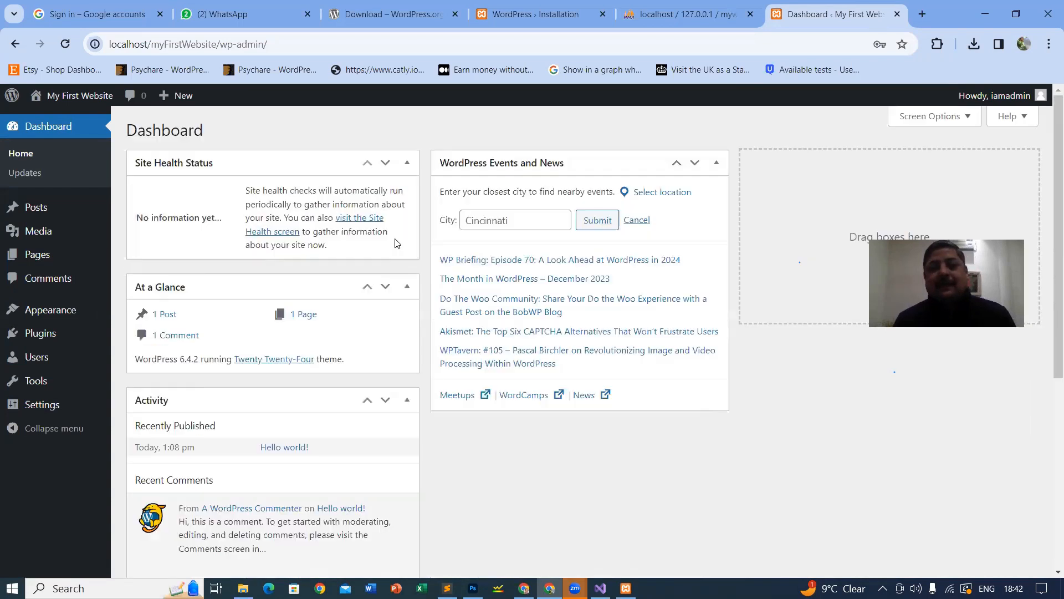
left_click(385, 162)
left_click(386, 164)
left_click(677, 163)
left_click(367, 134)
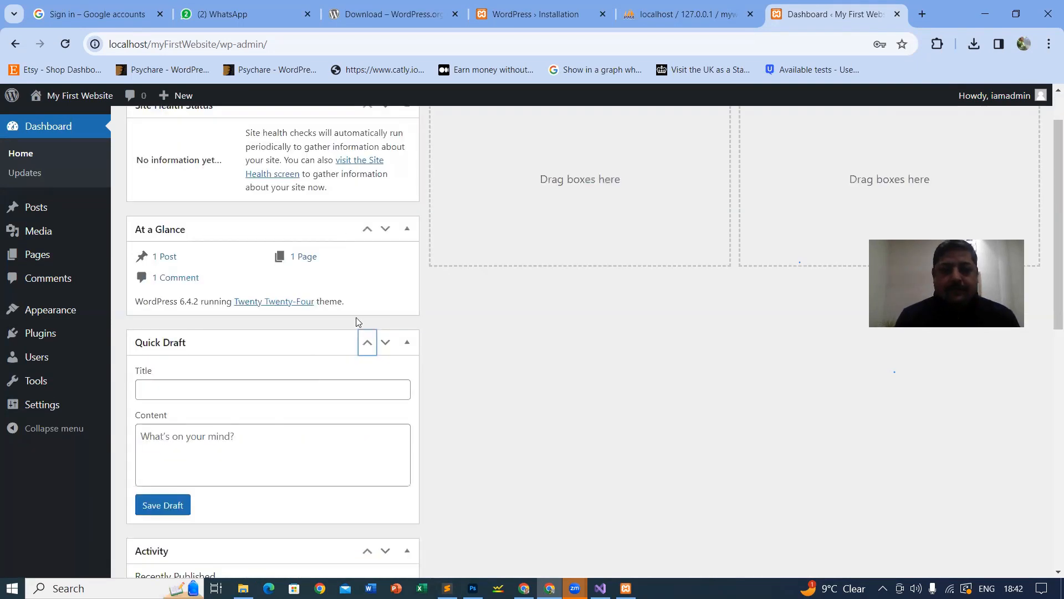
left_click(367, 346)
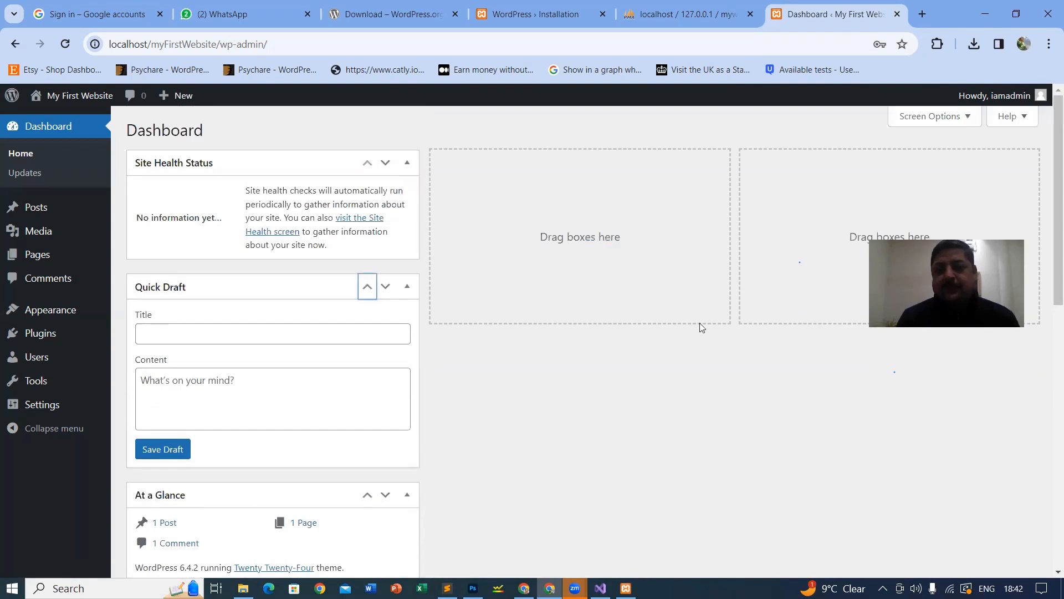
scroll(344, 327, "down", 6)
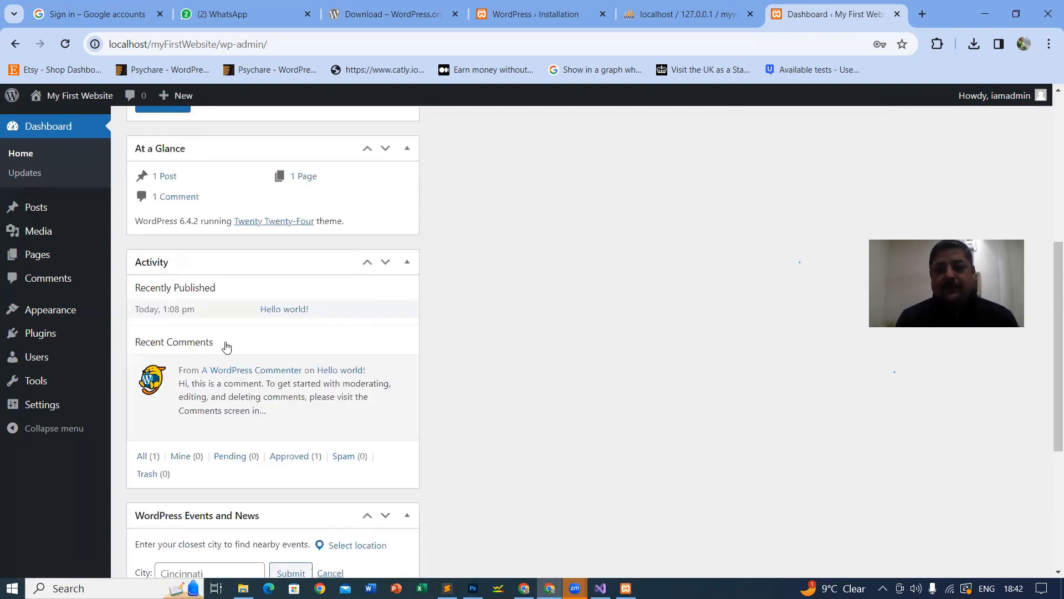
scroll(228, 344, "down", 5)
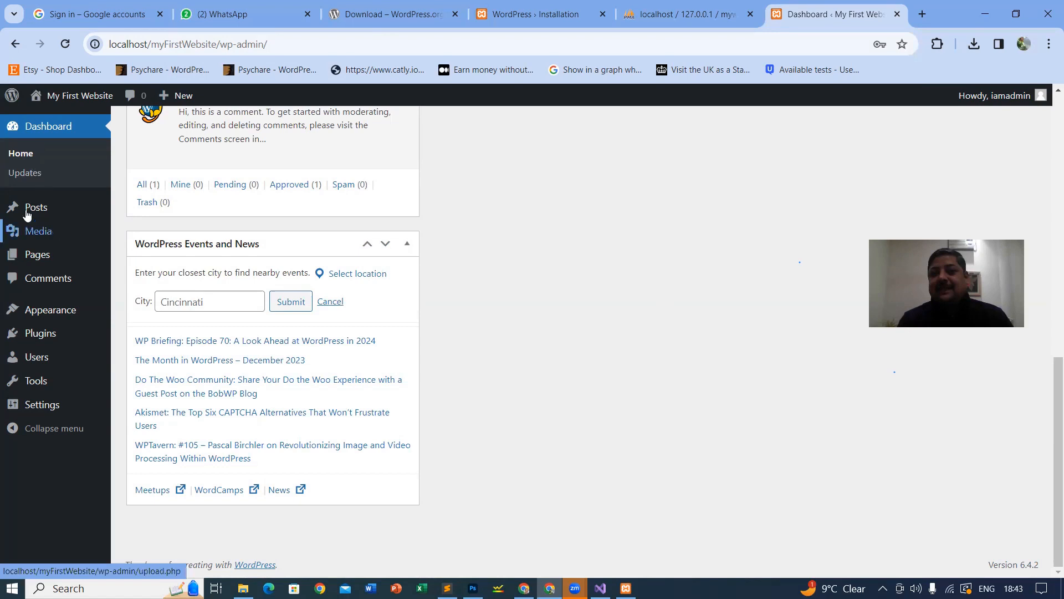
mouse_move(44, 214)
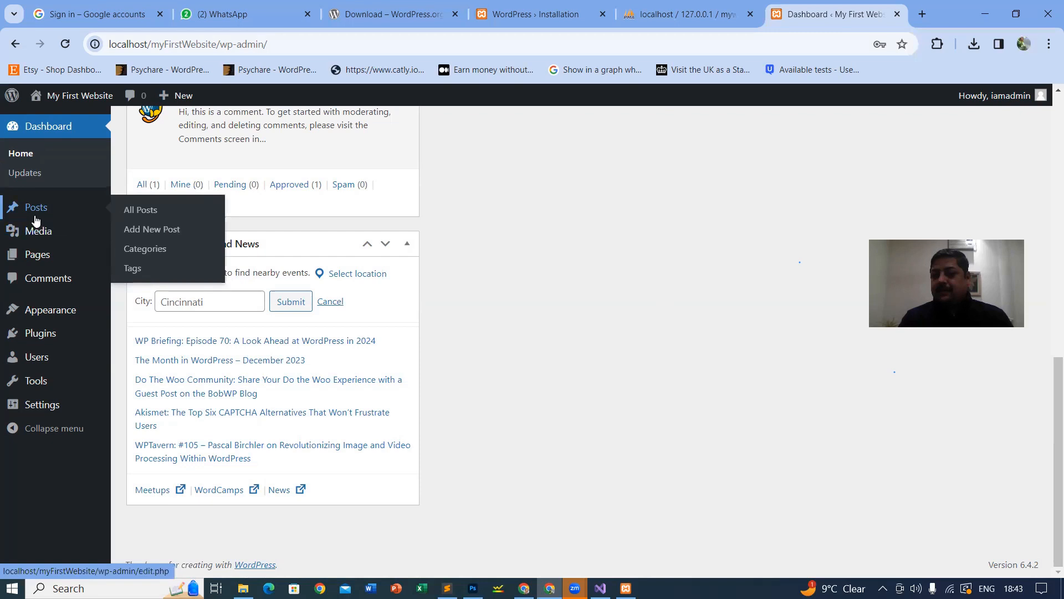
mouse_move(29, 266)
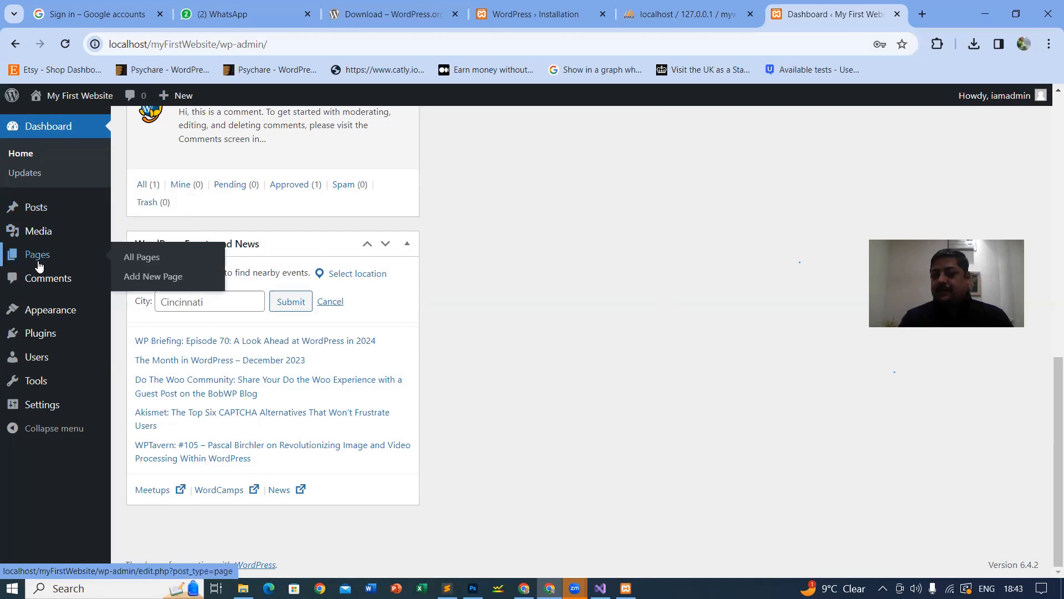